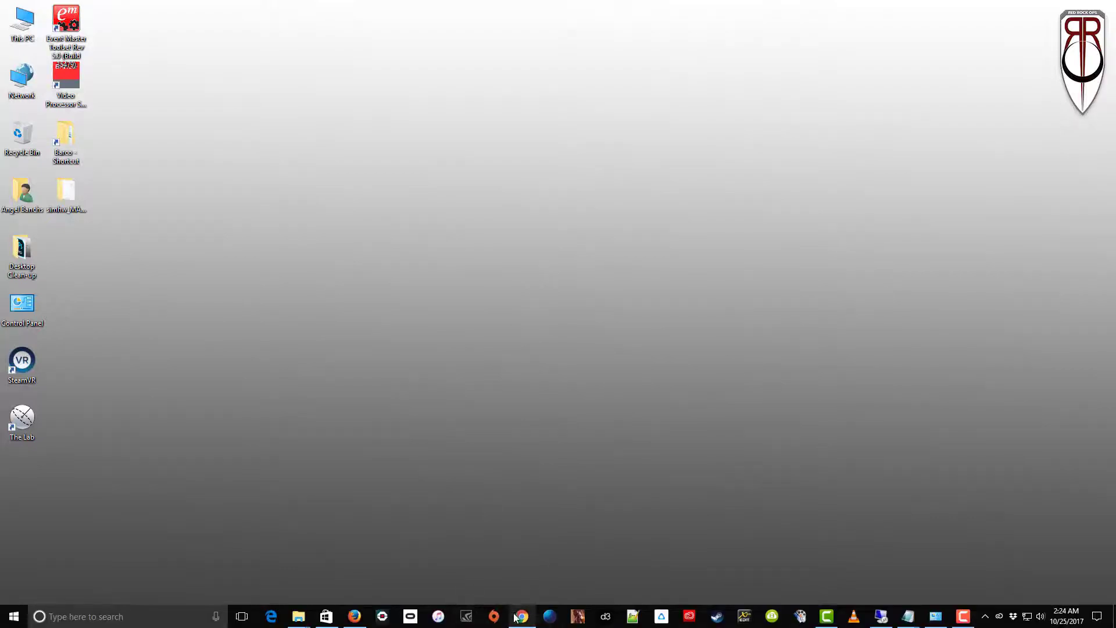
Switch to Chrome and browse ftp.folsom.com through Products, Image Processing, E2_S3_Ex and the current official releases to the Event Master Super Bundle folder
{"action": "left_click", "coordinate": [515, 618]}
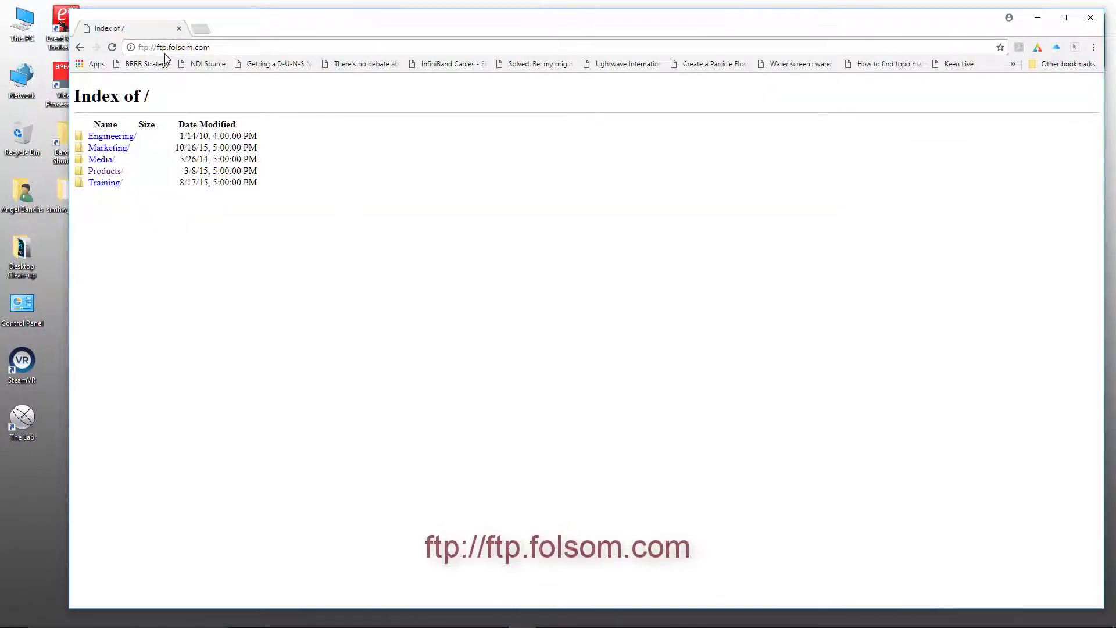
{"action": "left_click", "coordinate": [109, 175]}
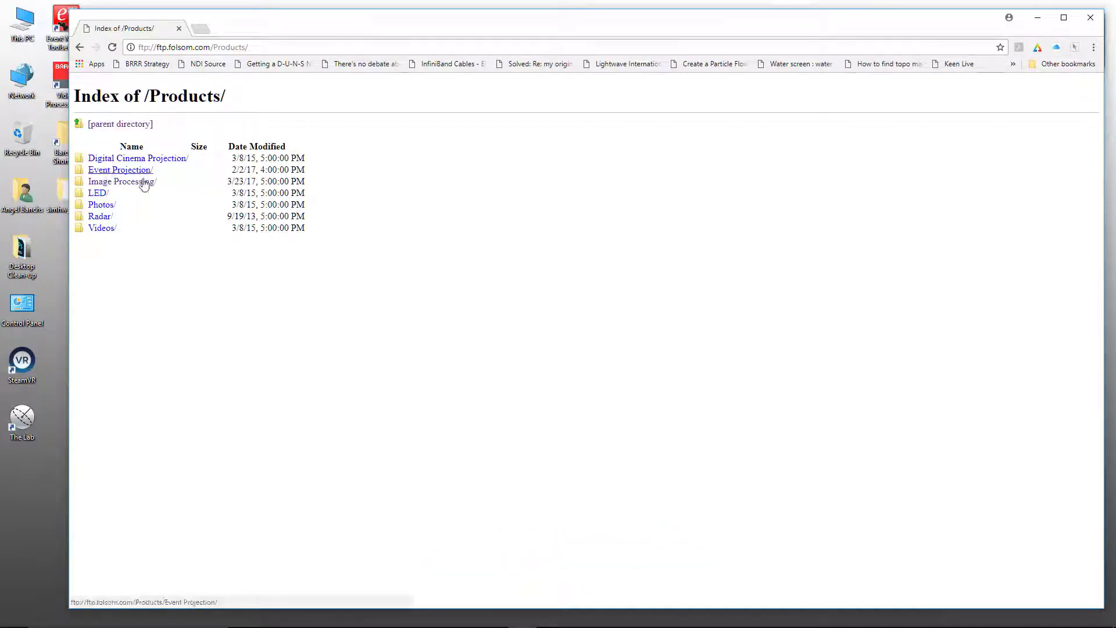
{"action": "left_click", "coordinate": [138, 183]}
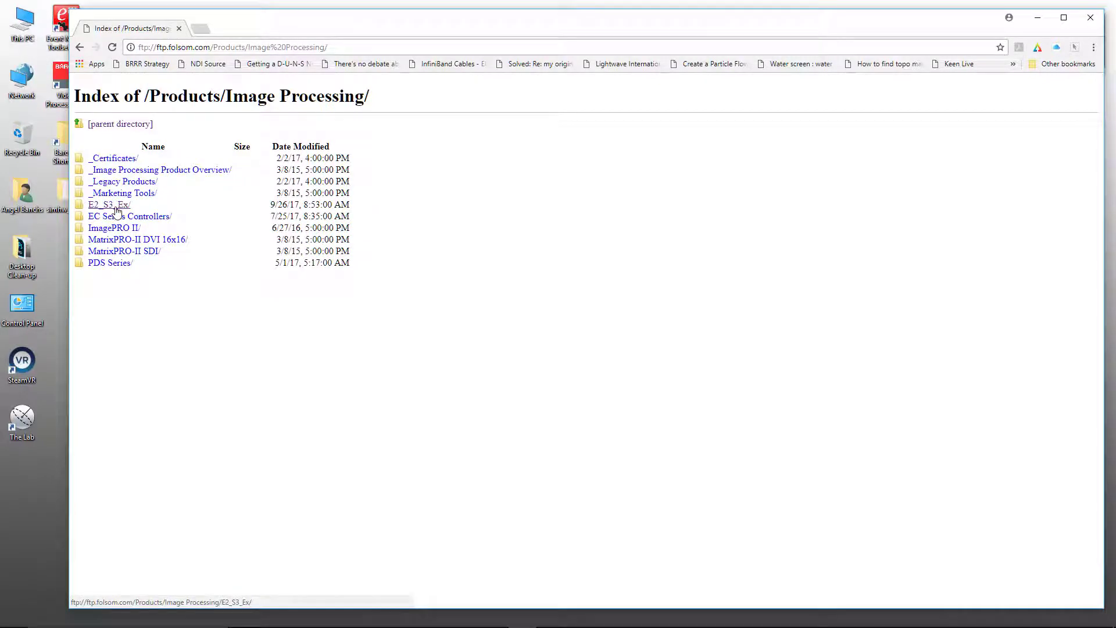
{"action": "left_click", "coordinate": [116, 207]}
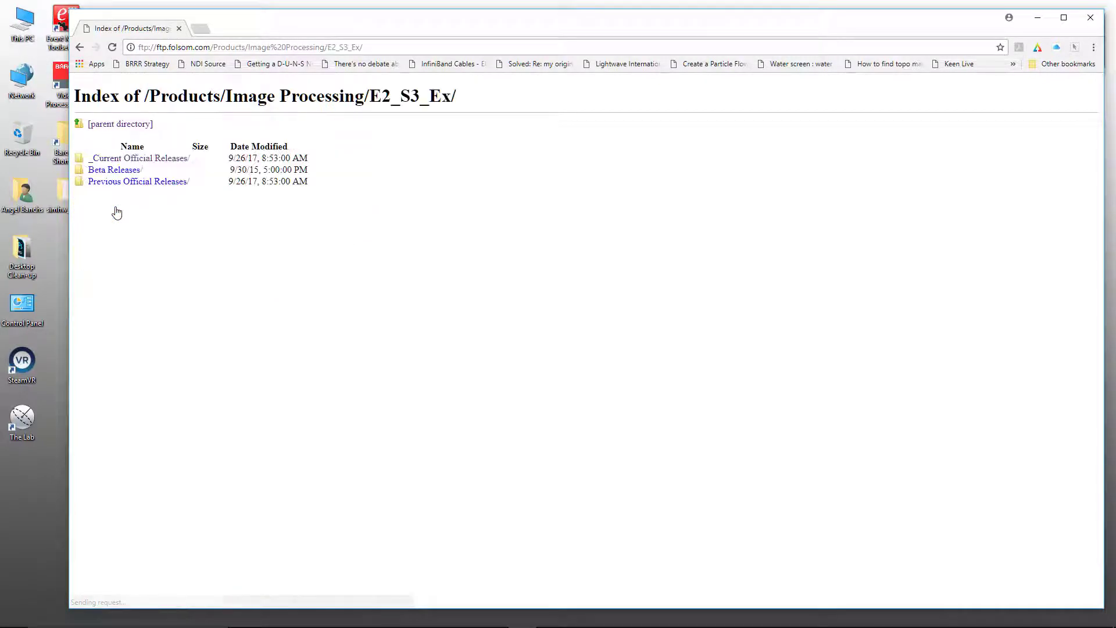
{"action": "left_click", "coordinate": [150, 160]}
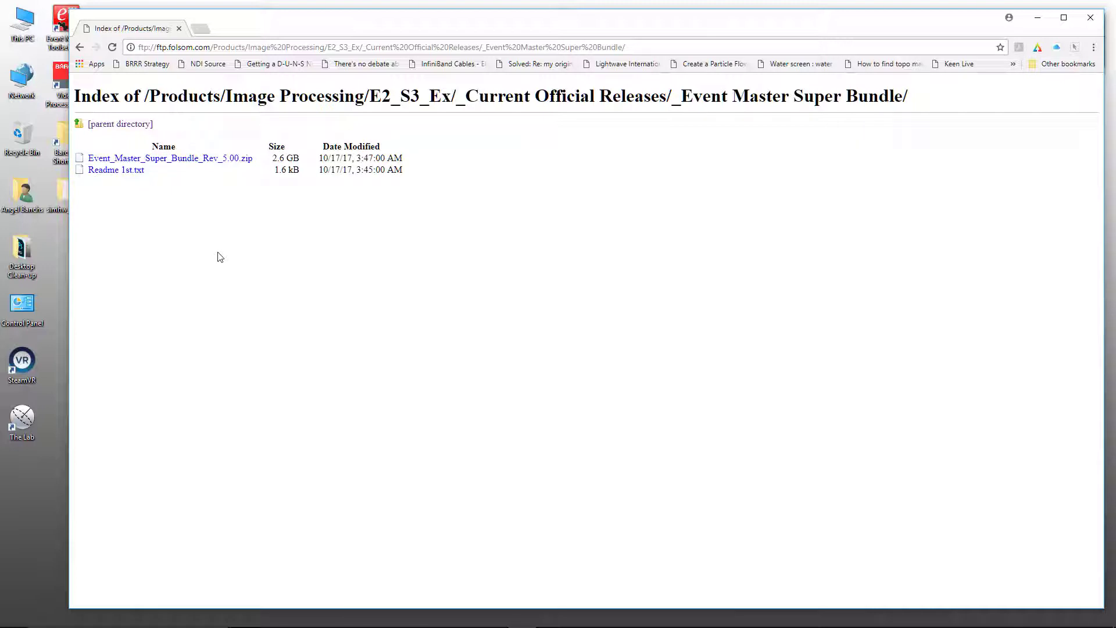
Return to the current official releases and view the Mac and Windows folders of the Event Master Toolset
{"action": "left_click", "coordinate": [81, 48]}
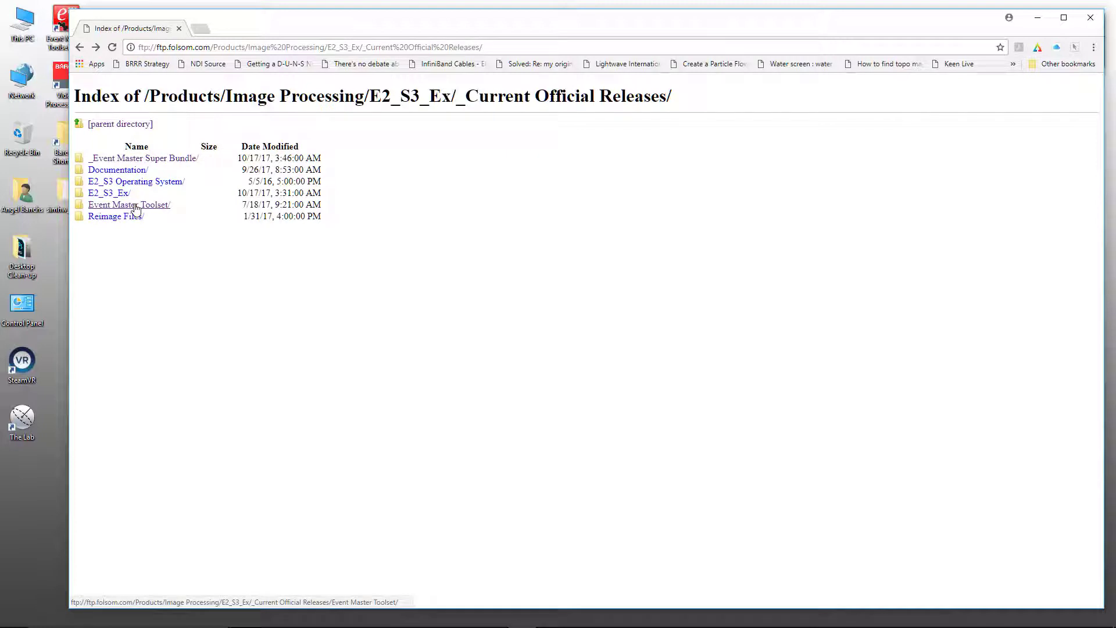
{"action": "left_click", "coordinate": [136, 207]}
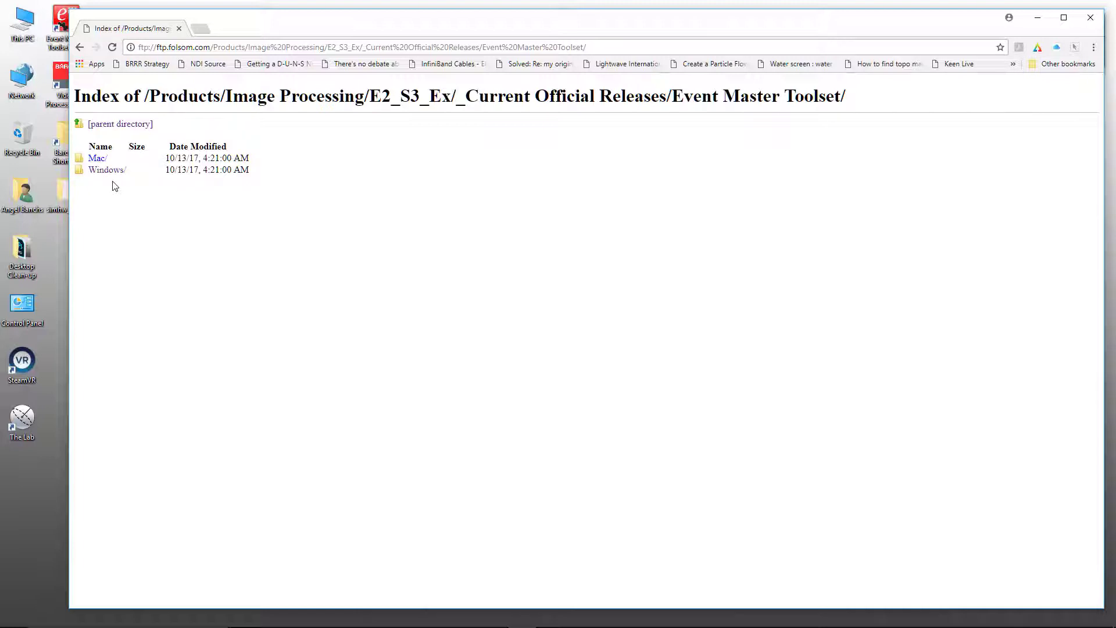
{"action": "left_click", "coordinate": [95, 159]}
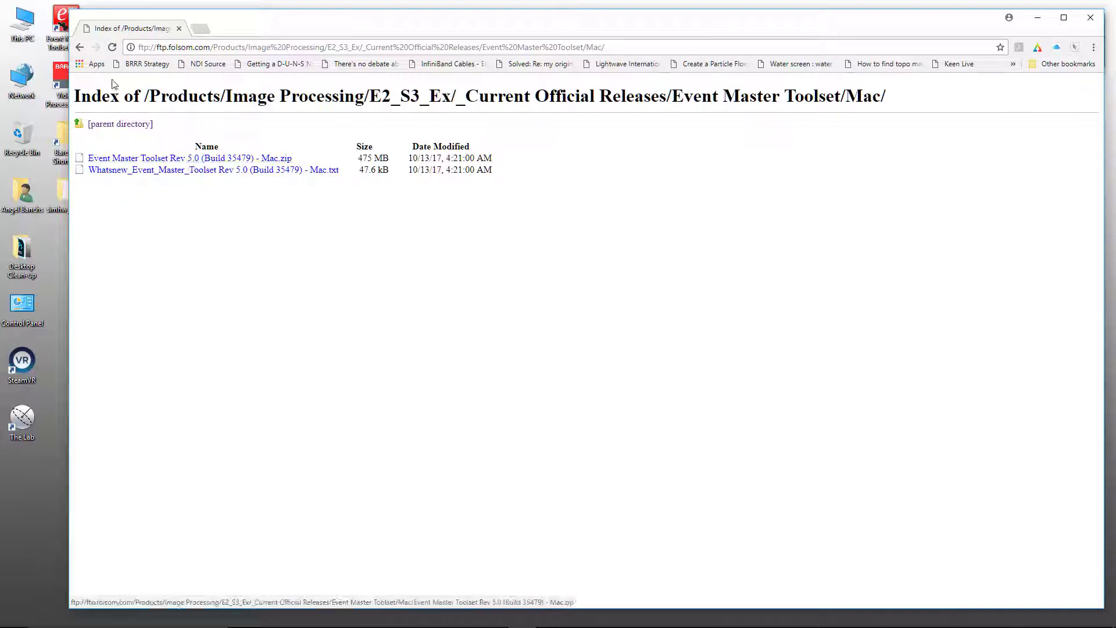
{"action": "left_click", "coordinate": [80, 47]}
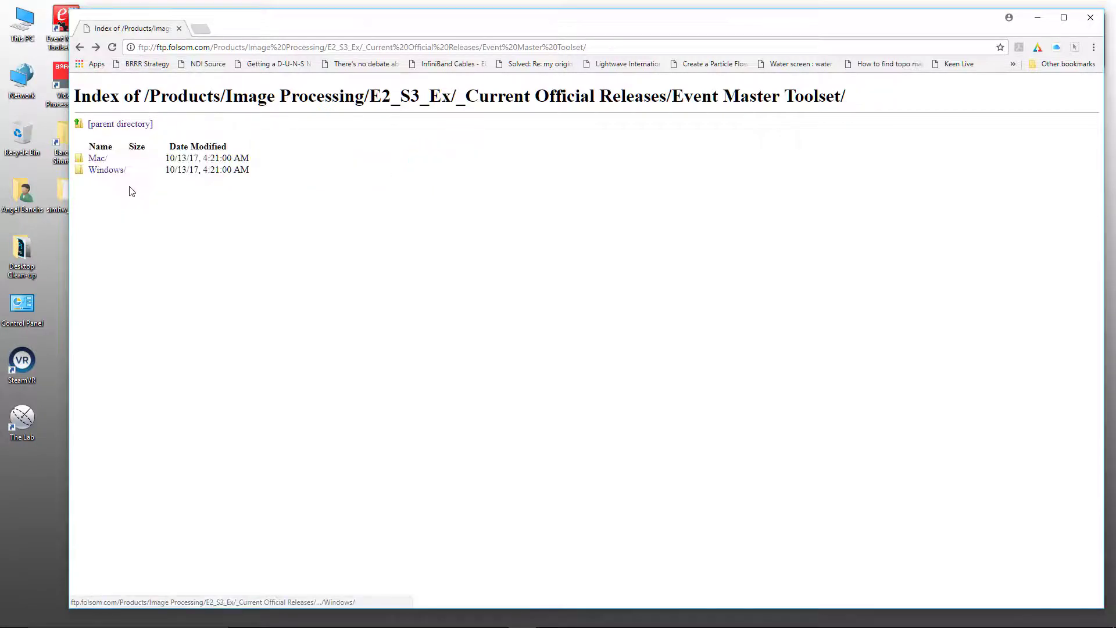
{"action": "left_click", "coordinate": [110, 173]}
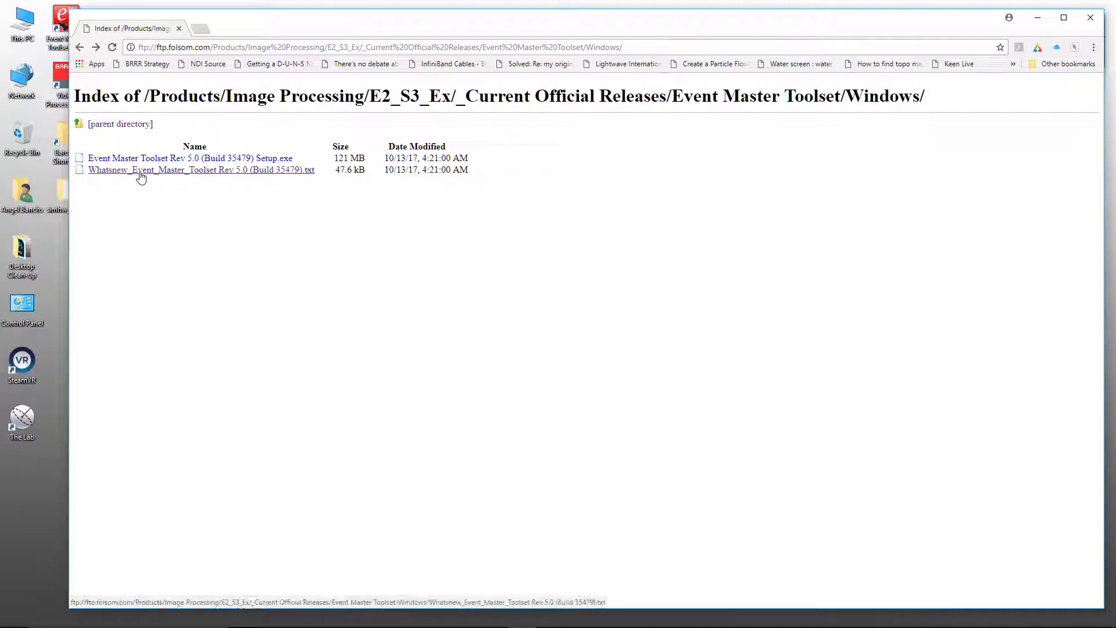
Read the new features in the Whatsnew text file for Event Master Toolset Rev 5.0, and minimize the browser
{"action": "left_click", "coordinate": [141, 172]}
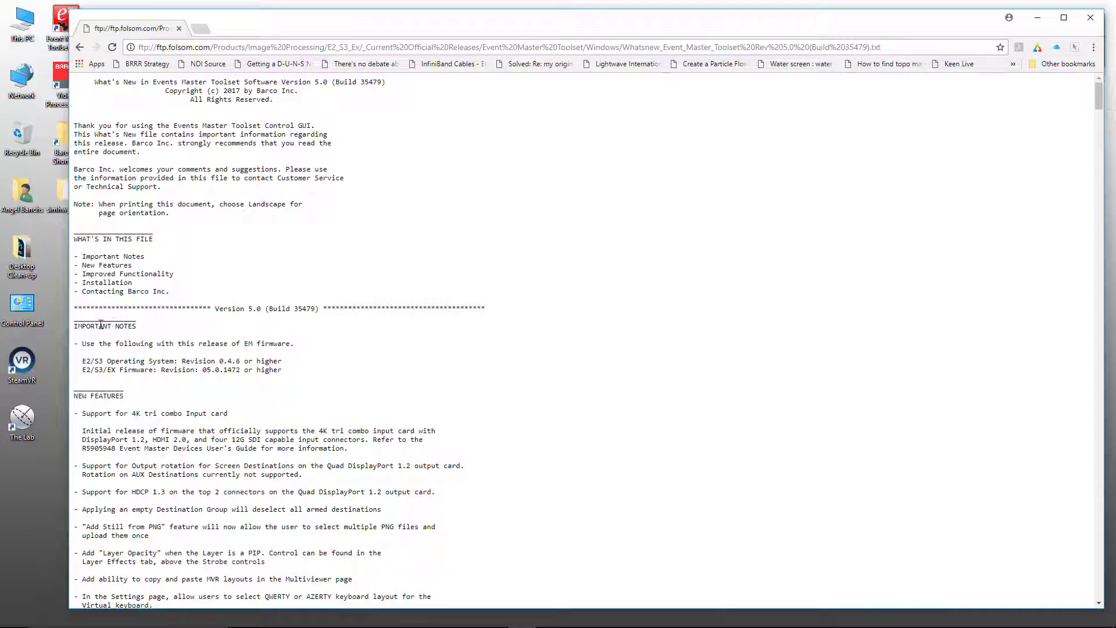
{"action": "scroll", "coordinate": [289, 416], "scroll_direction": "down", "scroll_amount": 5}
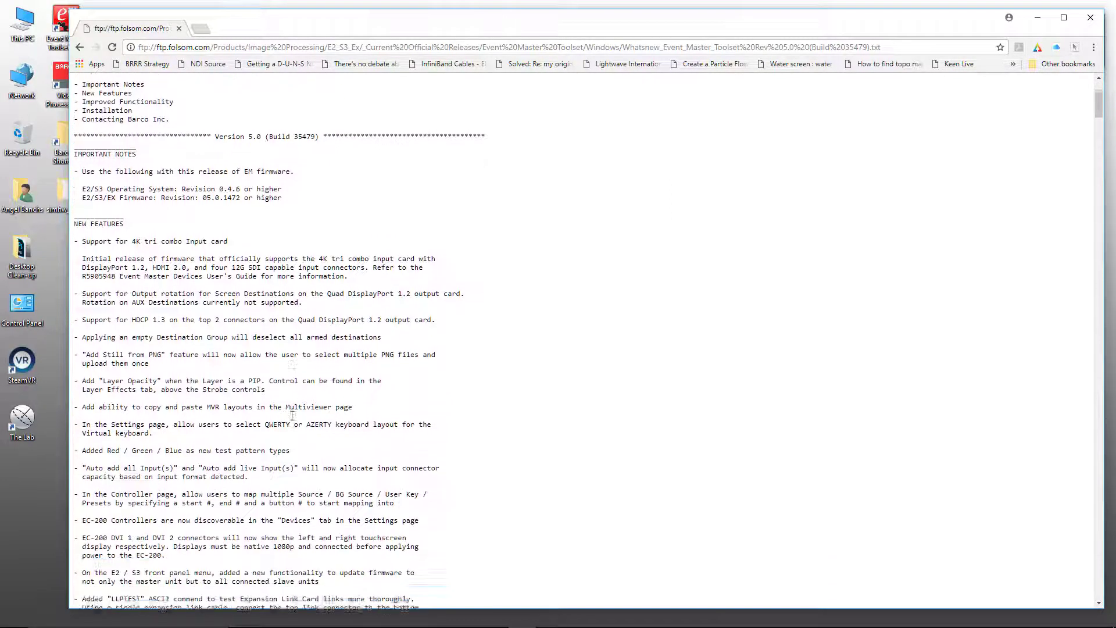
{"action": "scroll", "coordinate": [289, 416], "scroll_direction": "down", "scroll_amount": 2}
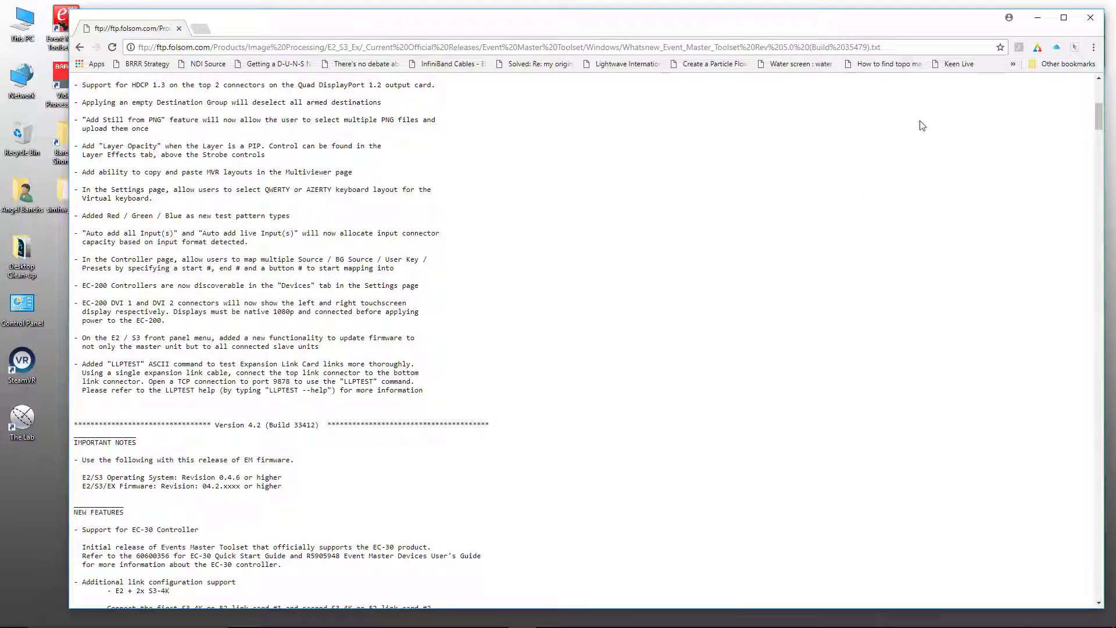
{"action": "left_click", "coordinate": [1038, 17]}
Switch to Firefox, review the drivers, software and firmware downloads on Barco's E2 product page, and minimize the browser
{"action": "mouse_move", "coordinate": [351, 626]}
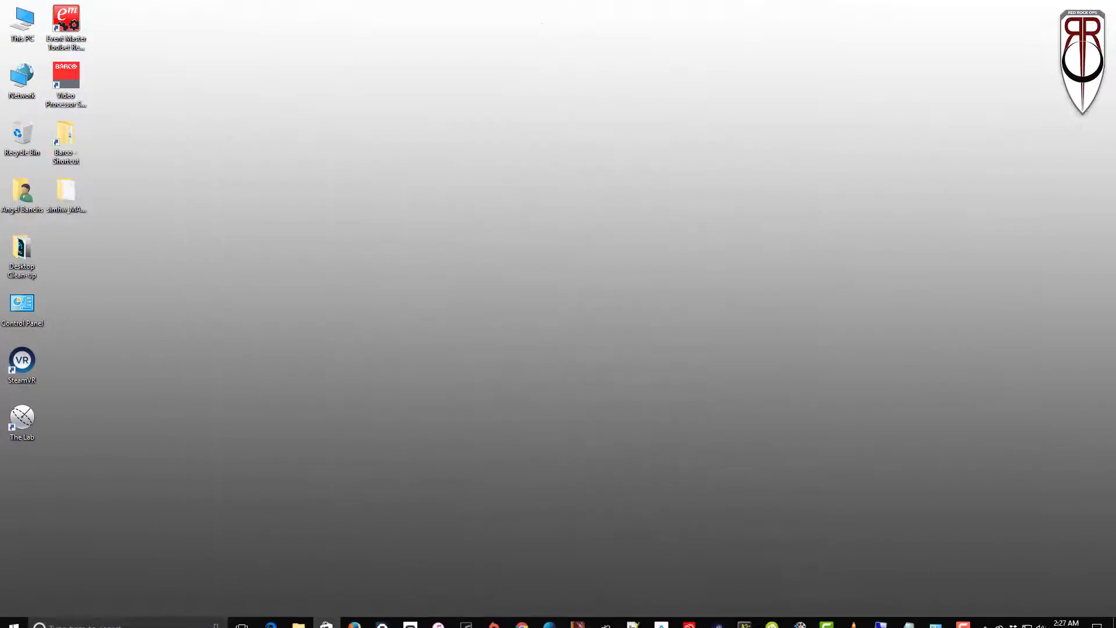
{"action": "left_click", "coordinate": [355, 618]}
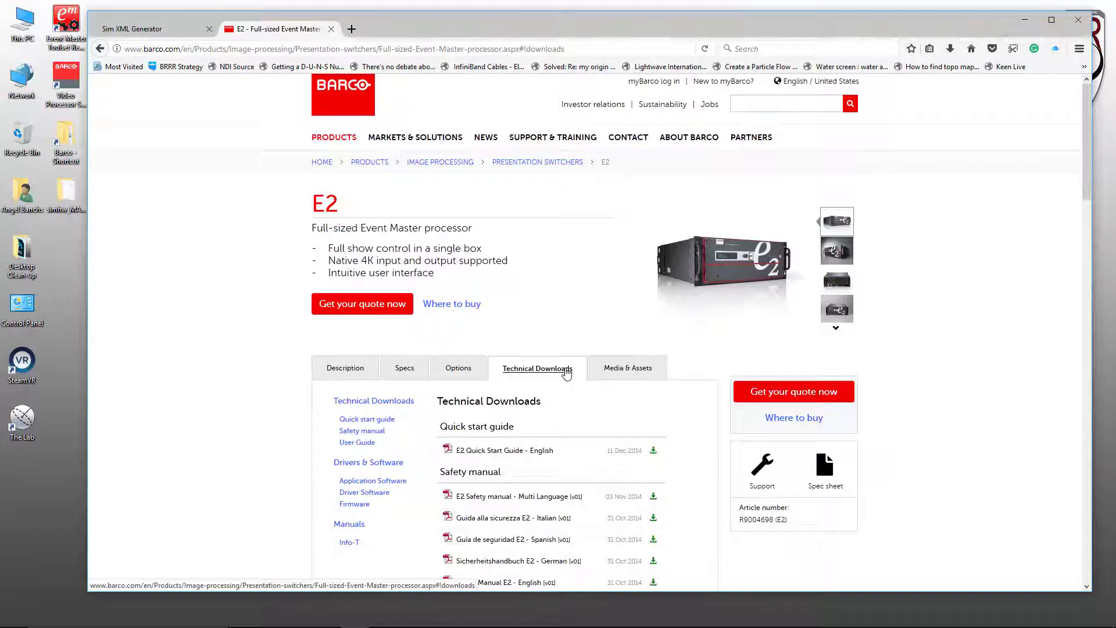
{"action": "scroll", "coordinate": [980, 405], "scroll_direction": "down", "scroll_amount": 6}
{"action": "scroll", "coordinate": [979, 406], "scroll_direction": "down", "scroll_amount": 6}
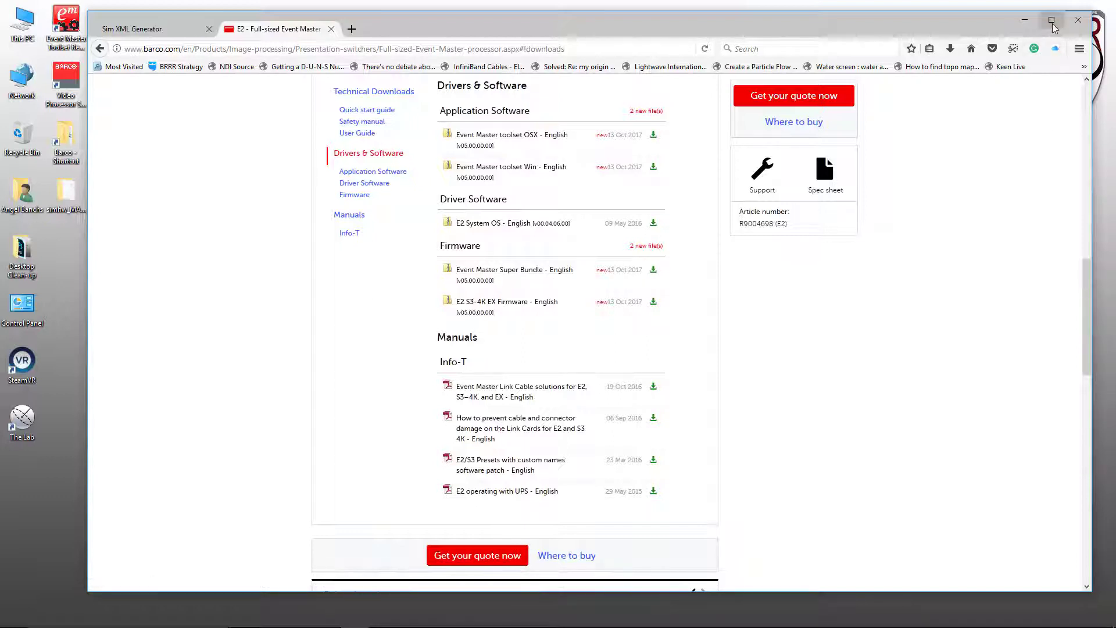
{"action": "left_click", "coordinate": [1012, 22]}
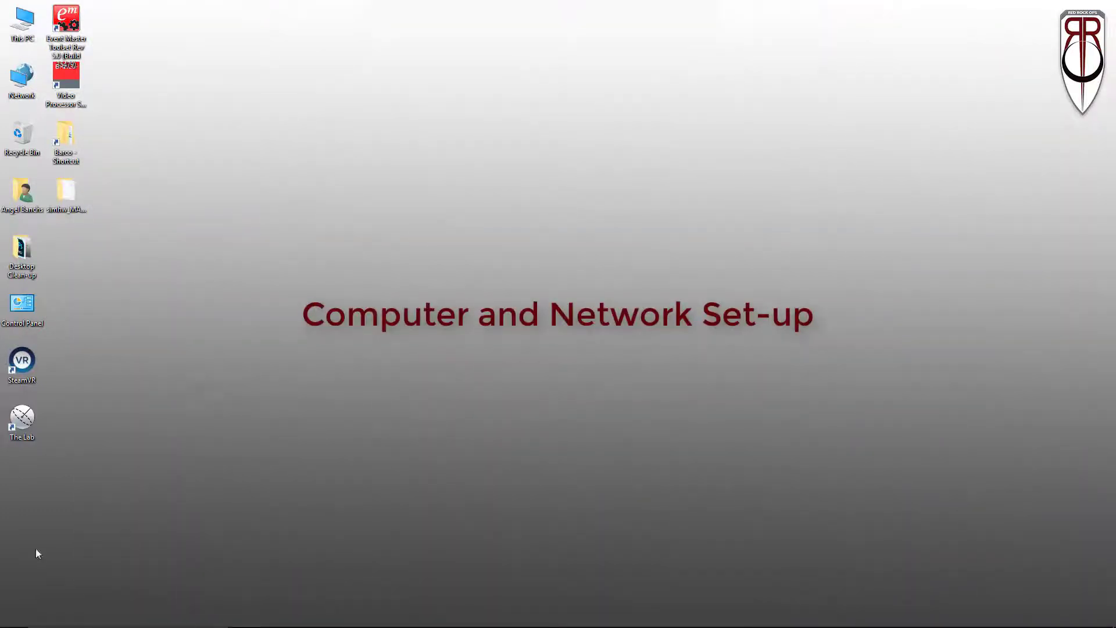
Find the Barco Folsom program folder among the installed Windows apps and expand it
{"action": "left_click", "coordinate": [15, 617]}
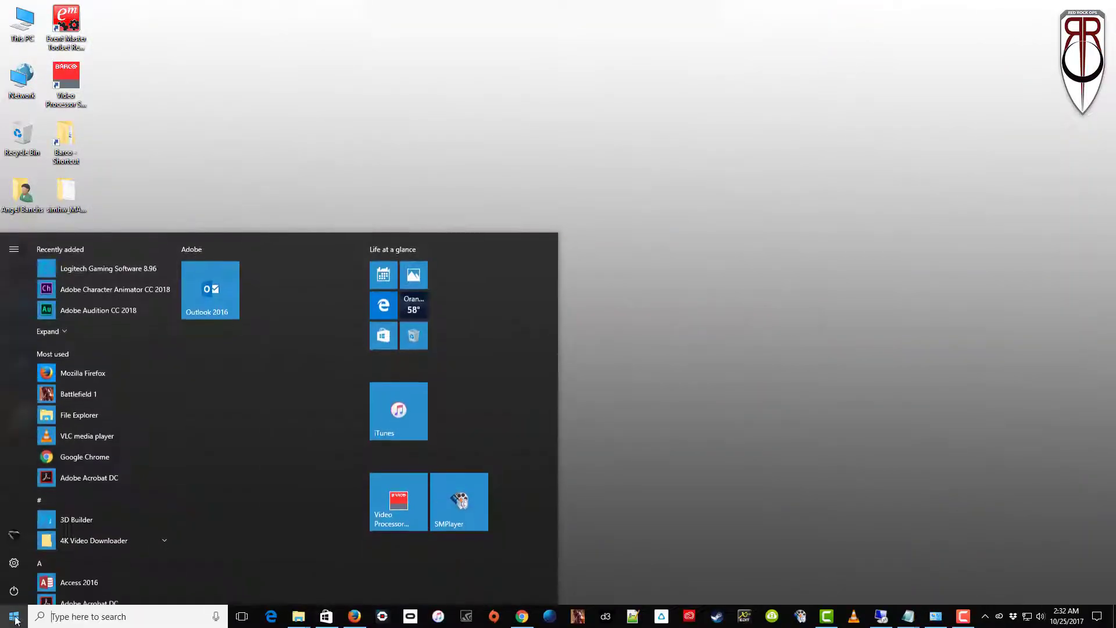
{"action": "scroll", "coordinate": [110, 532], "scroll_direction": "down", "scroll_amount": 10}
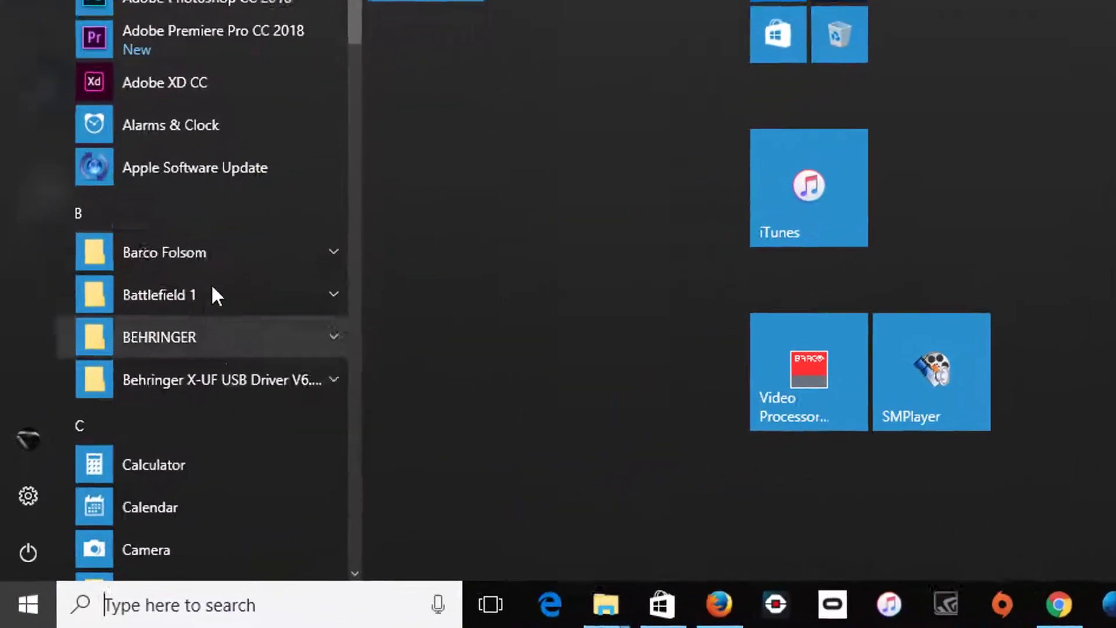
{"action": "left_click", "coordinate": [219, 266]}
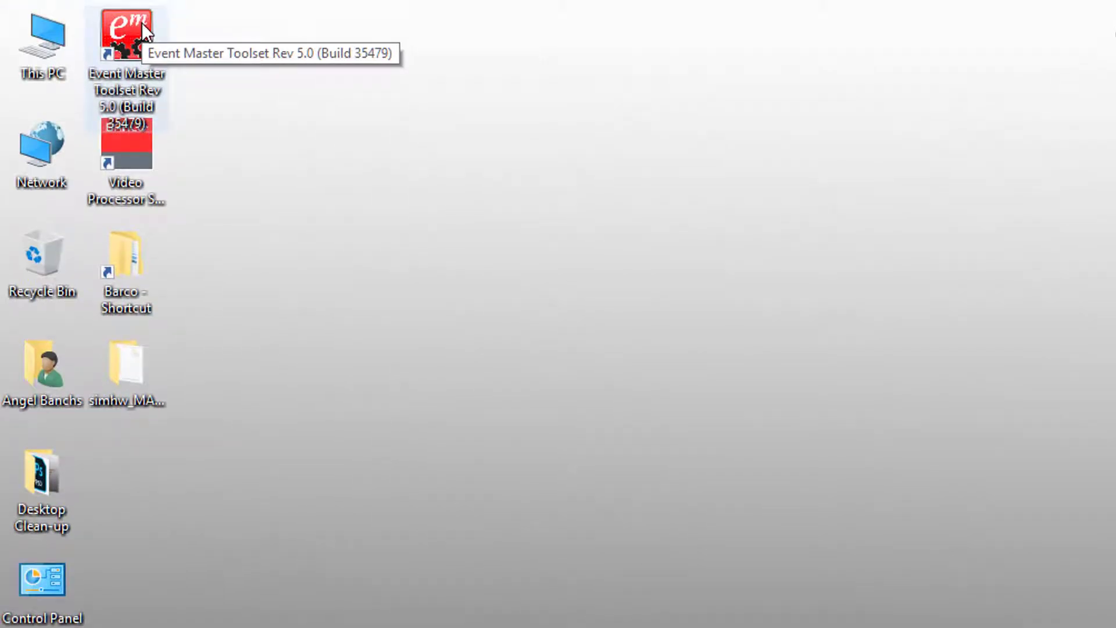
{"action": "left_click", "coordinate": [128, 248]}
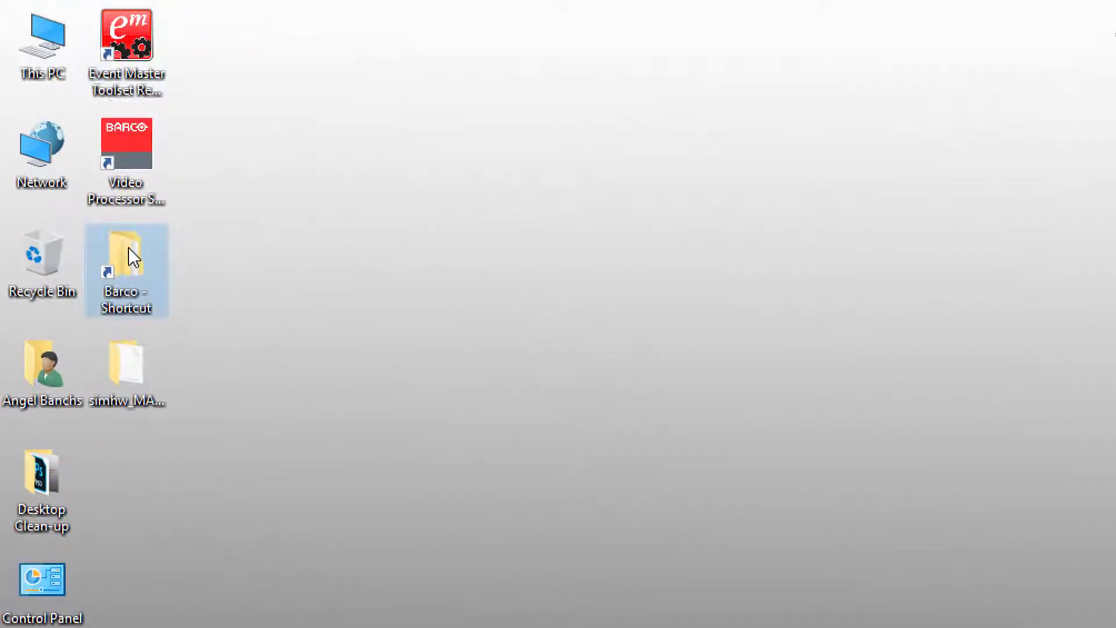
{"action": "left_click", "coordinate": [152, 37]}
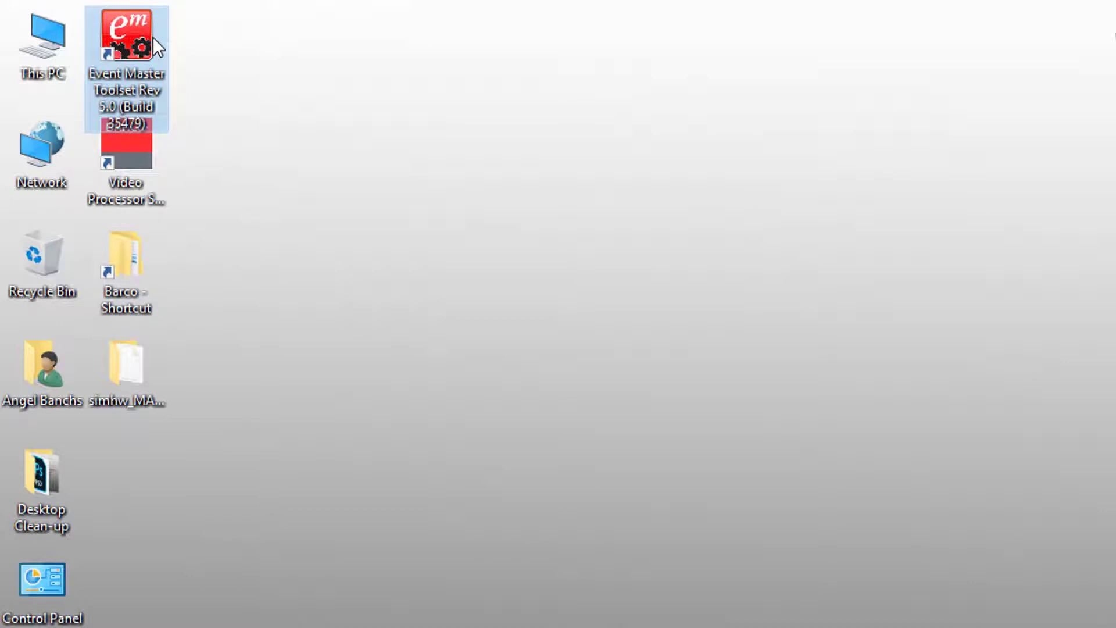
{"action": "left_click", "coordinate": [126, 150]}
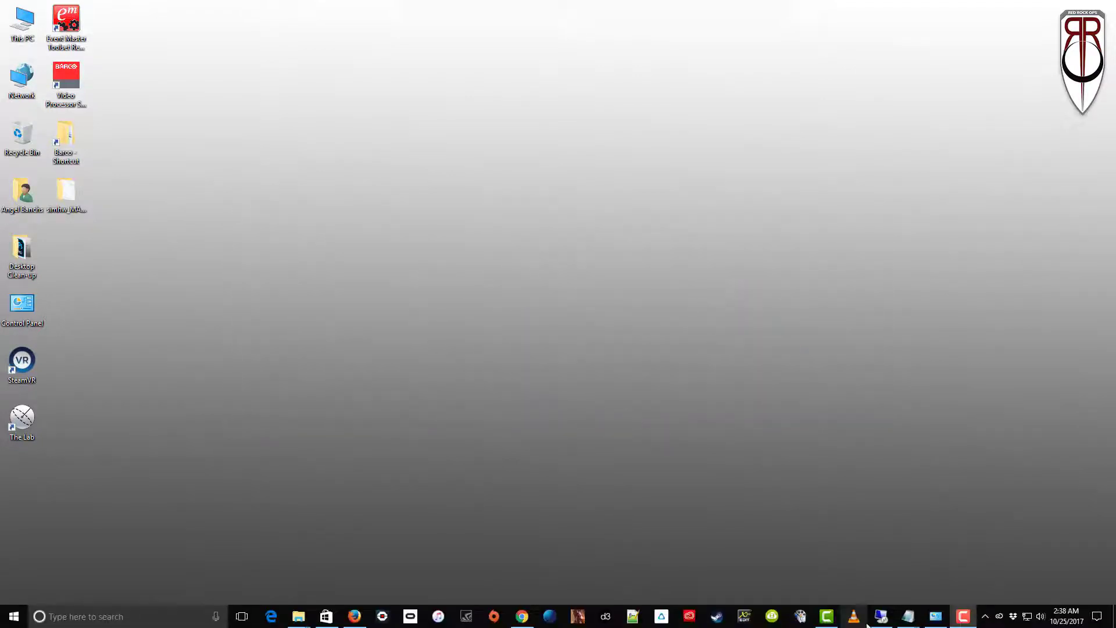
Switch to the Remote Desktop Connection session and maximize it to examine the remote computer's network connection details
{"action": "left_click", "coordinate": [881, 616]}
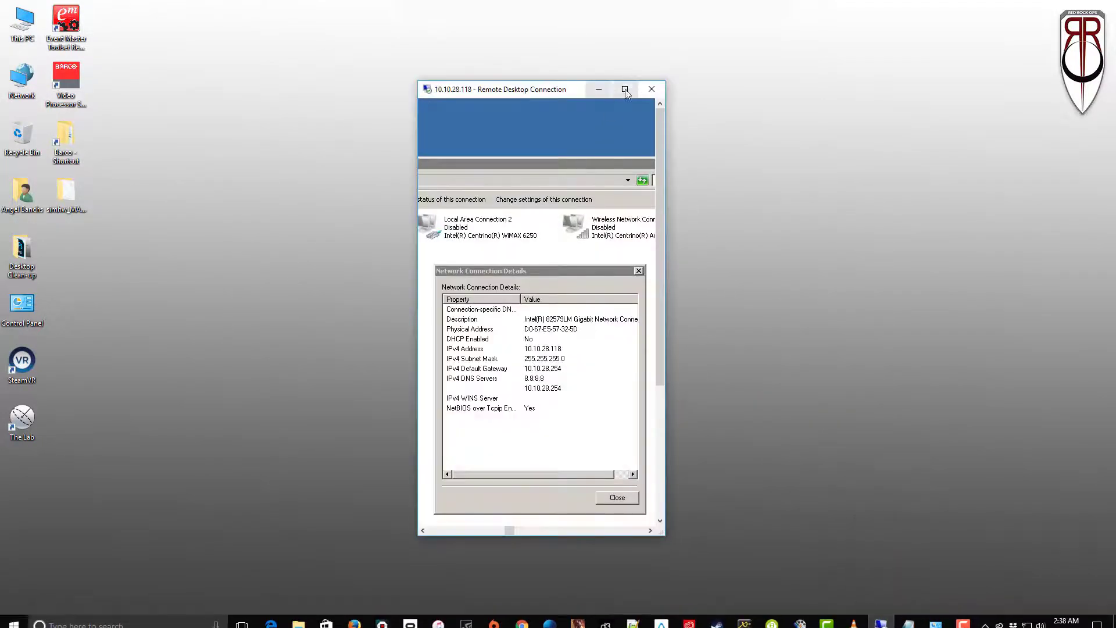
{"action": "left_click", "coordinate": [625, 90]}
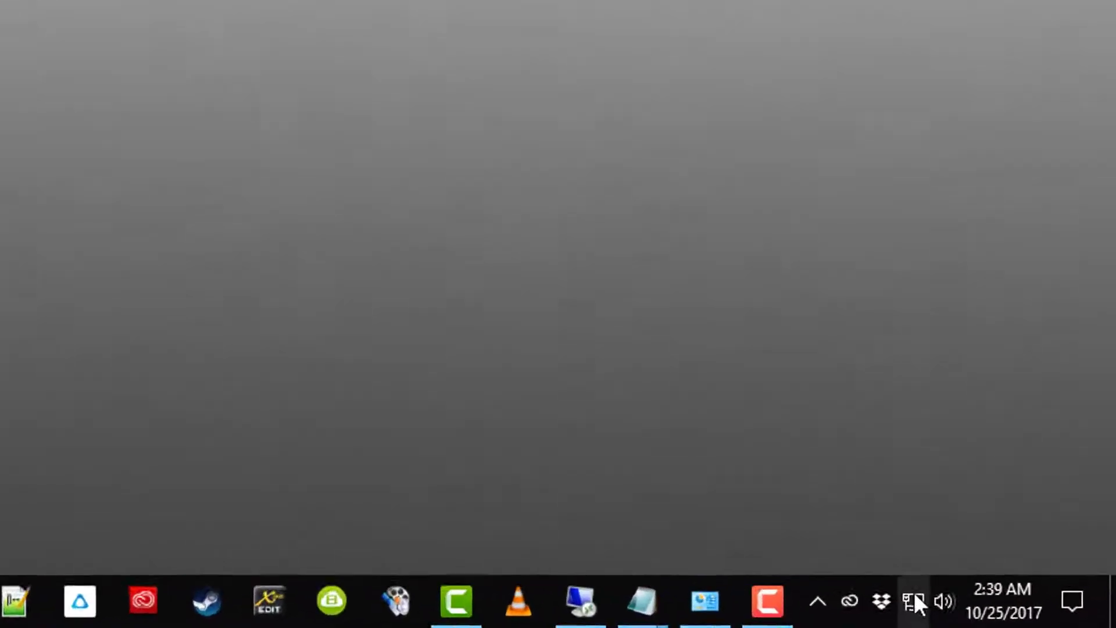
Open the list of local network adapters through the Network and Sharing Center's adapter settings
{"action": "right_click", "coordinate": [1030, 612]}
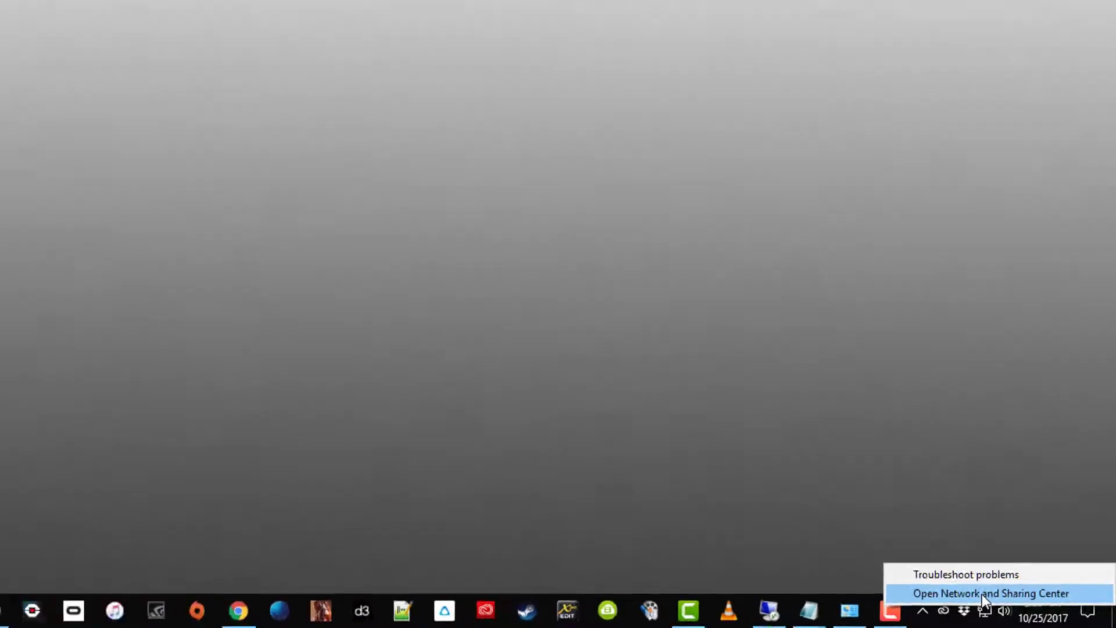
{"action": "left_click", "coordinate": [889, 570]}
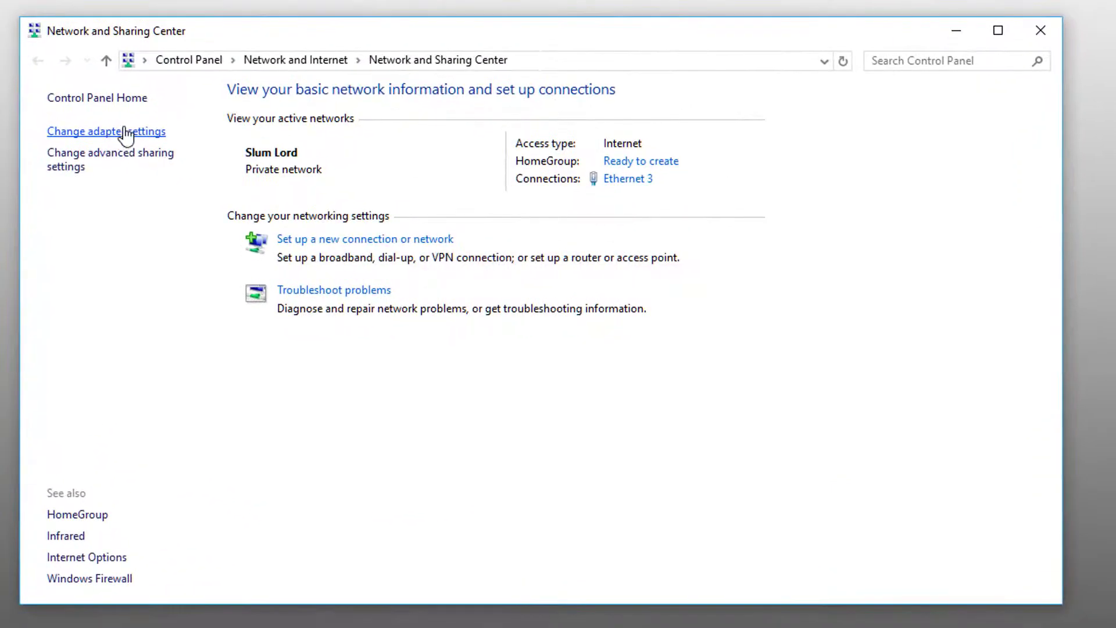
{"action": "left_click", "coordinate": [126, 132]}
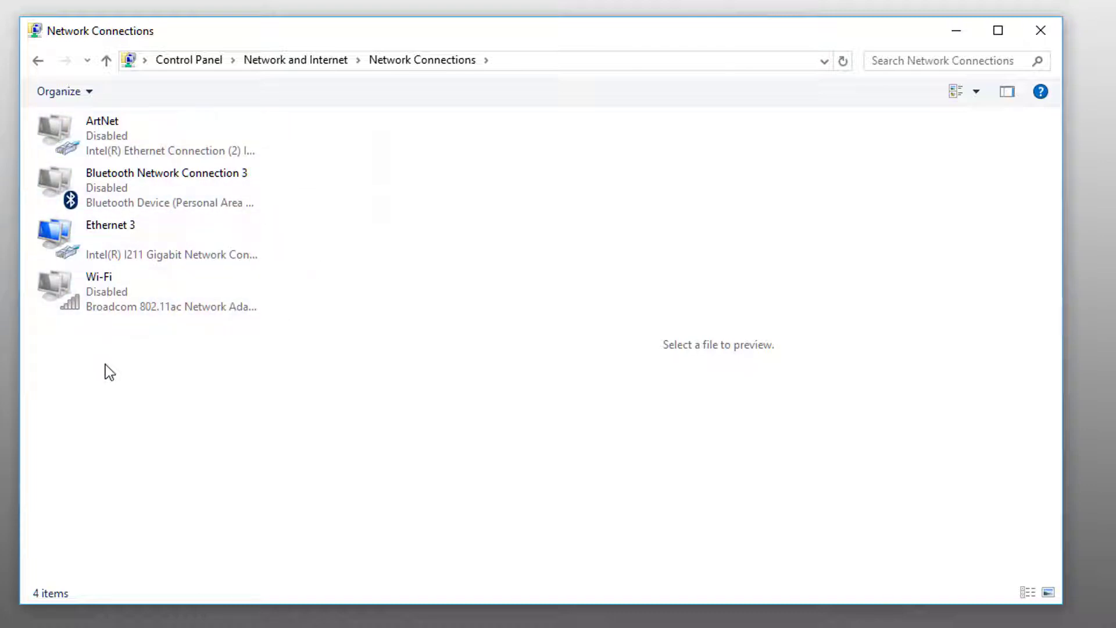
Show the network connection details of the Ethernet 3 adapter from its status, and move the details window aside
{"action": "right_click", "coordinate": [193, 239]}
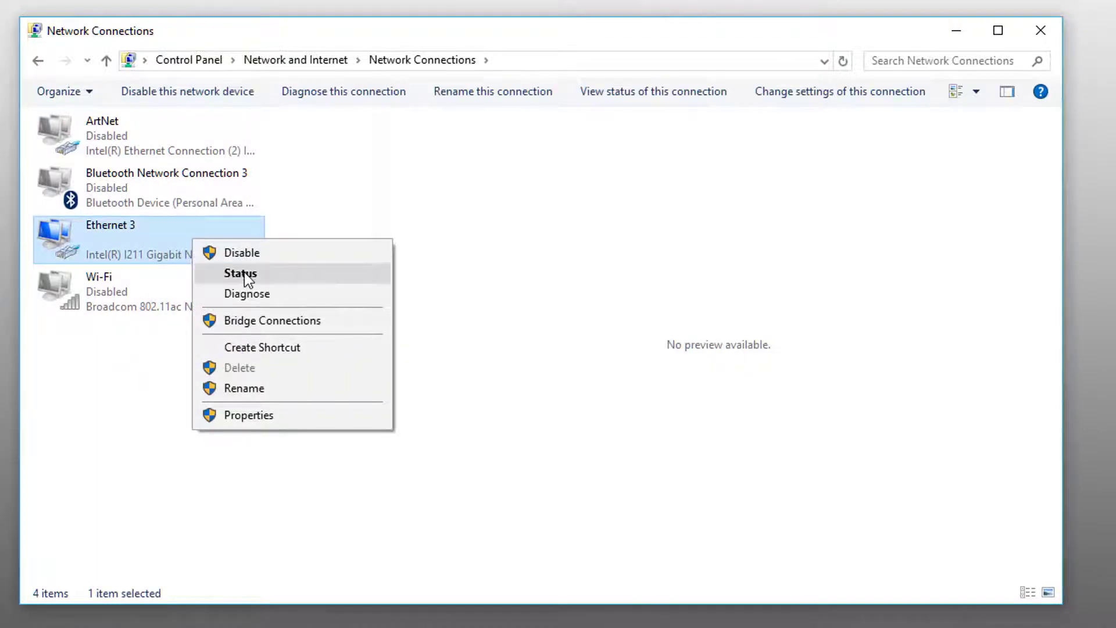
{"action": "left_click", "coordinate": [244, 274]}
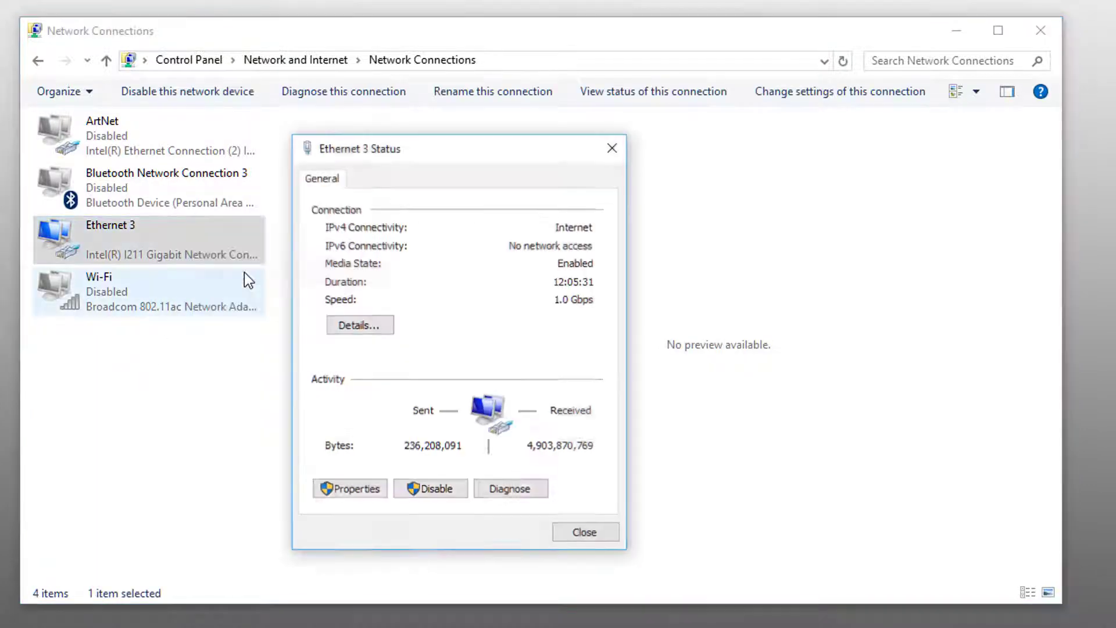
{"action": "left_click", "coordinate": [362, 328]}
{"action": "left_click_drag", "start_coordinate": [379, 184], "coordinate": [716, 154]}
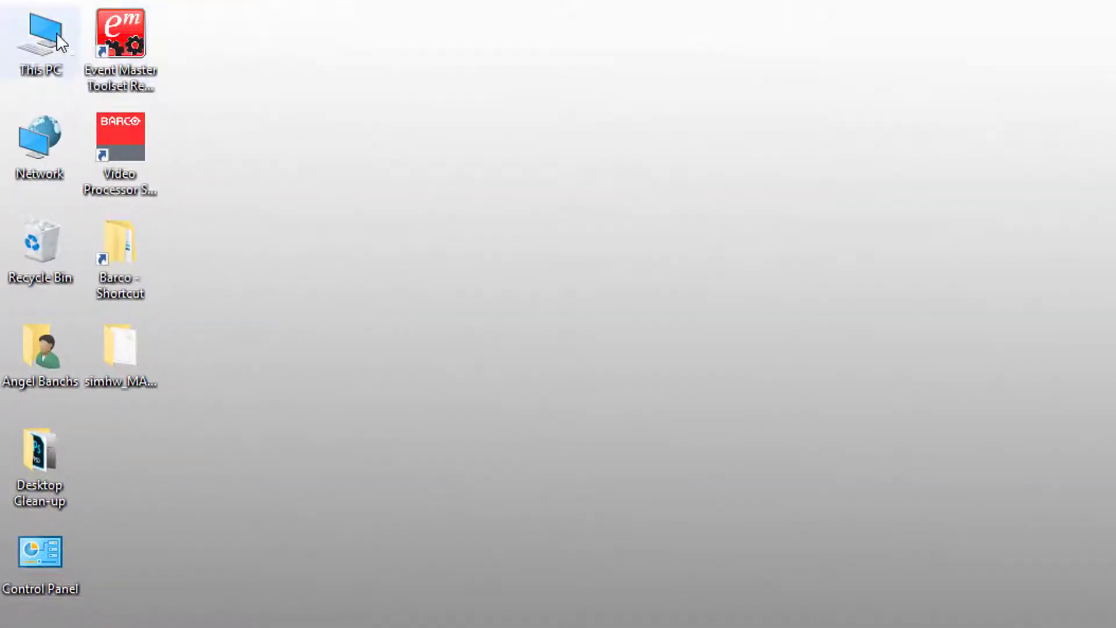
Open the Event Master Toolset Rev 5.0 (Build 35479) folder inside the Barco folder on Local Disk (C:)
{"action": "double_click", "coordinate": [39, 29]}
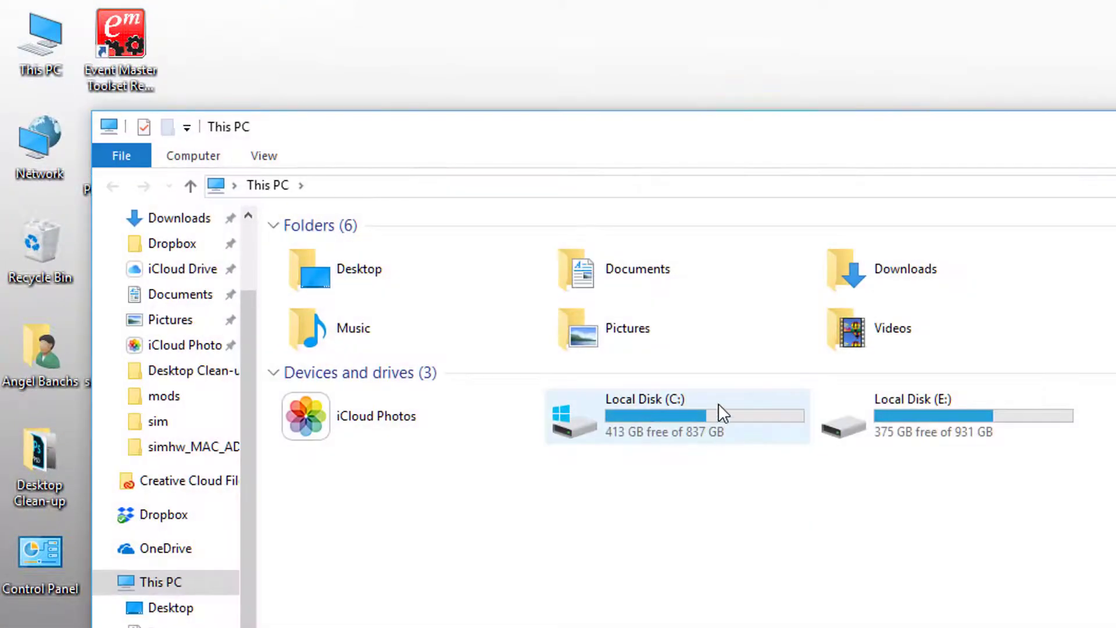
{"action": "double_click", "coordinate": [718, 402]}
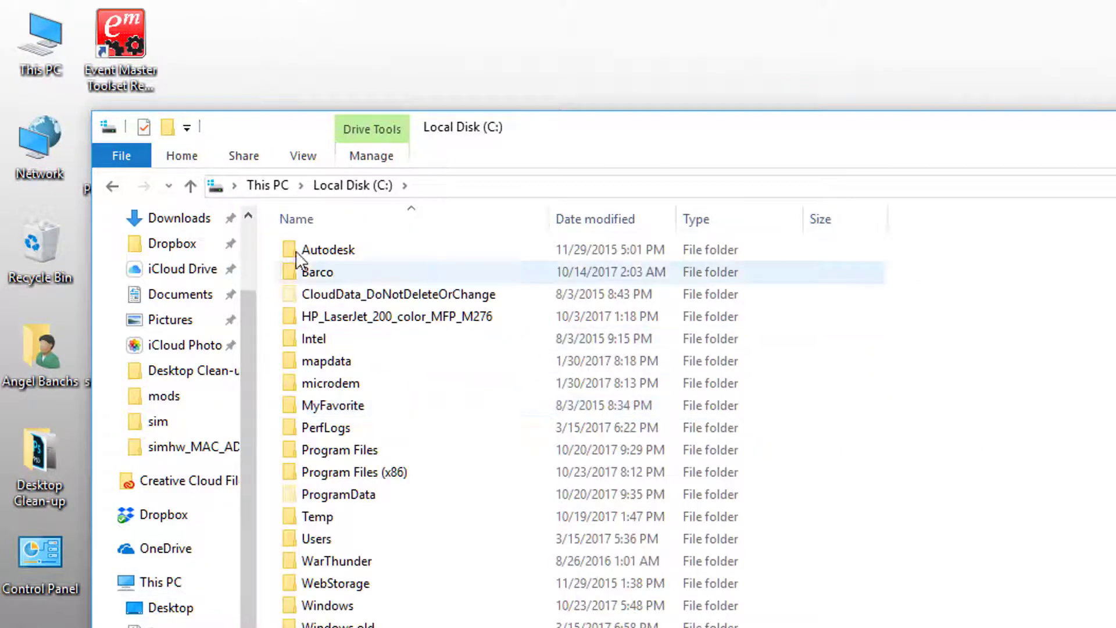
{"action": "double_click", "coordinate": [340, 270]}
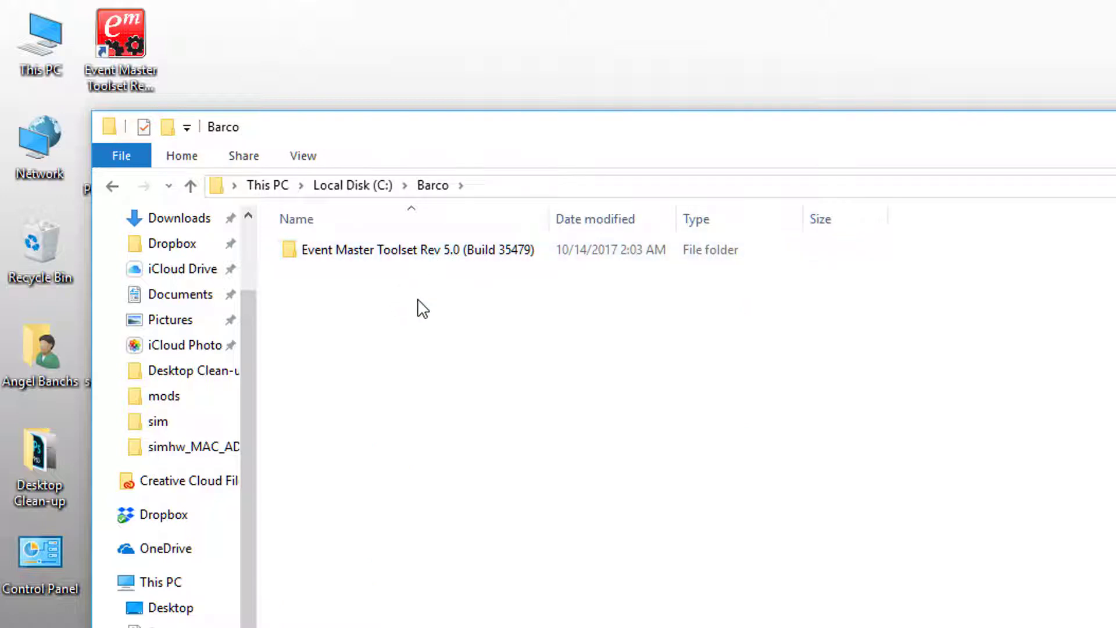
{"action": "double_click", "coordinate": [440, 262]}
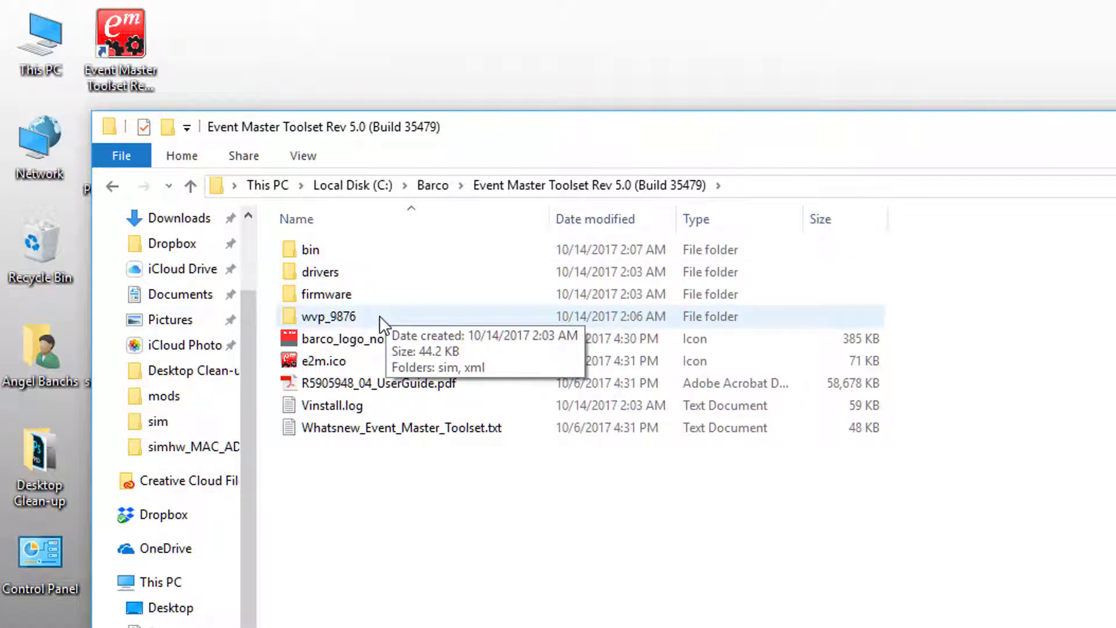
Open simhw.xml from the sim folder inside wvp_9876 in Notepad
{"action": "double_click", "coordinate": [379, 317]}
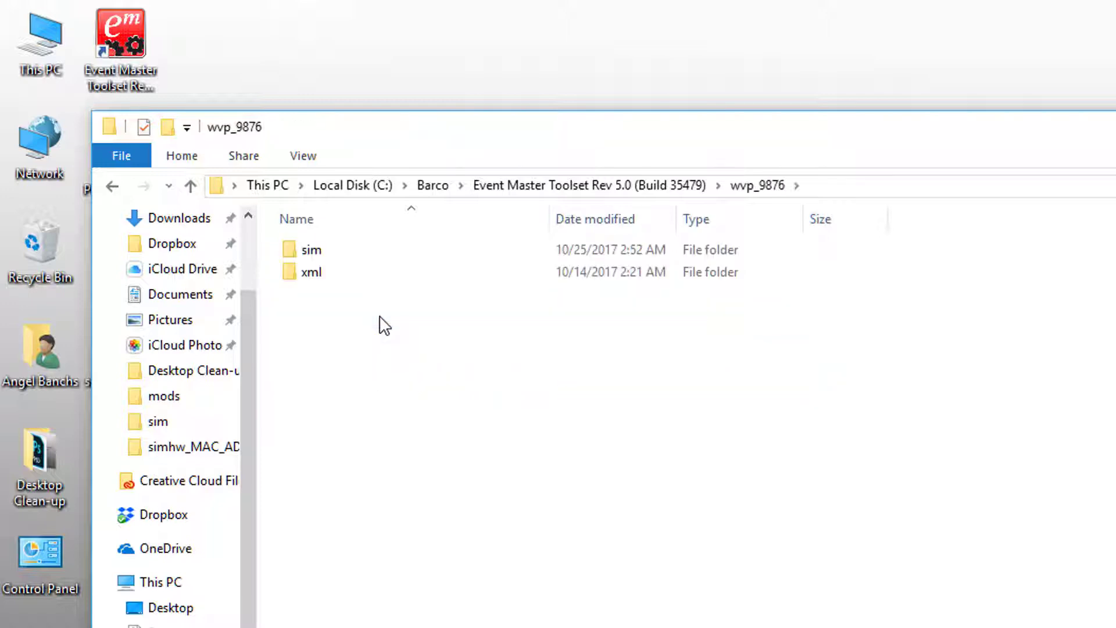
{"action": "double_click", "coordinate": [324, 250]}
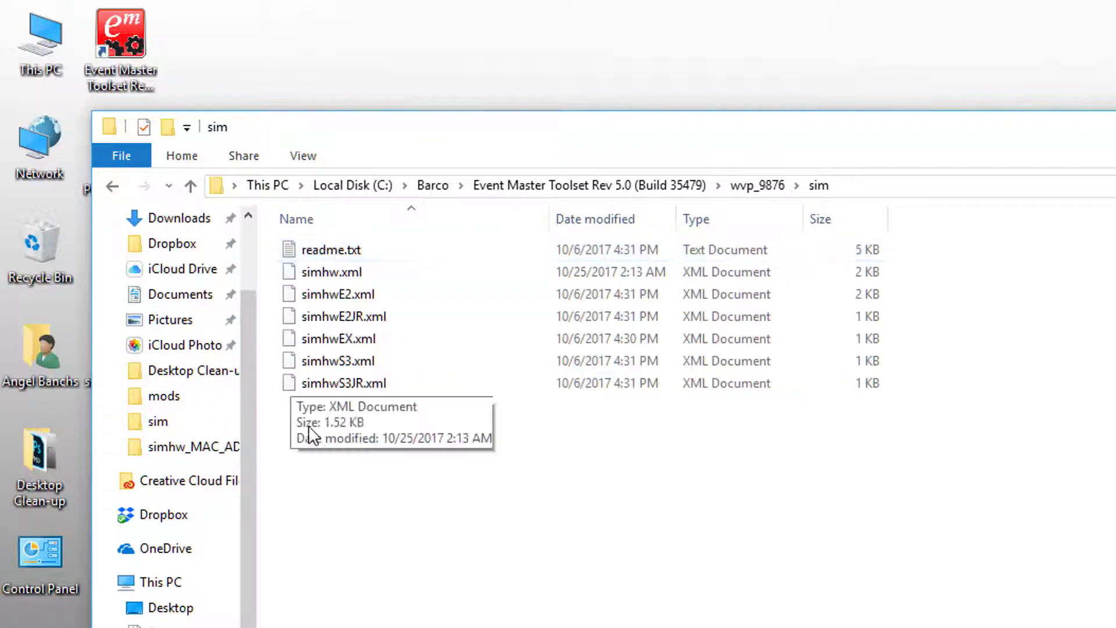
{"action": "left_click", "coordinate": [372, 278]}
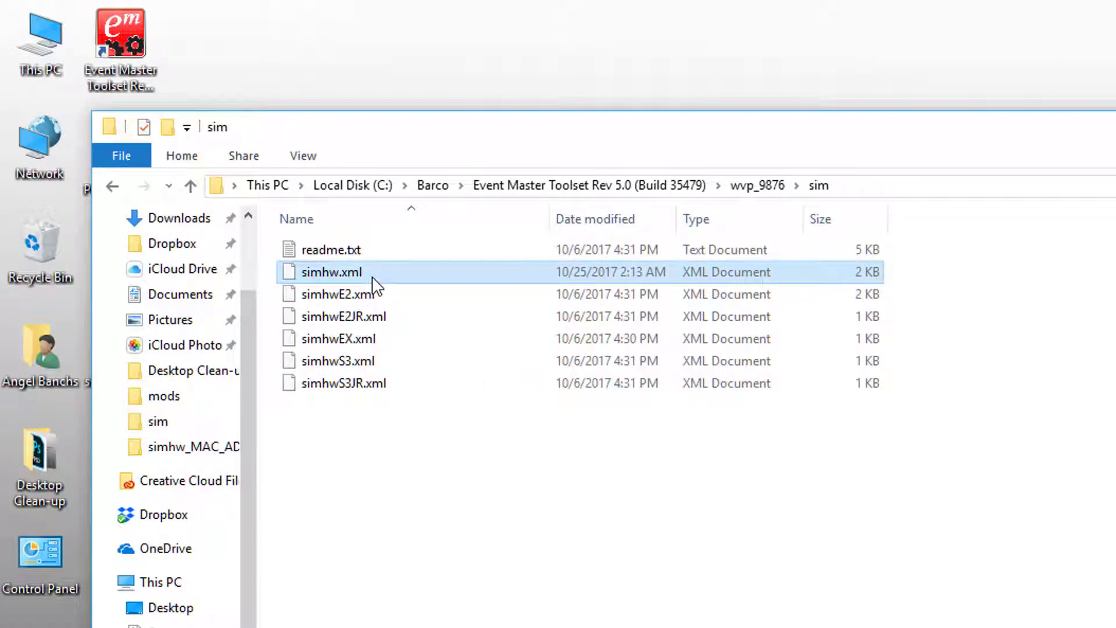
{"action": "right_click", "coordinate": [373, 279]}
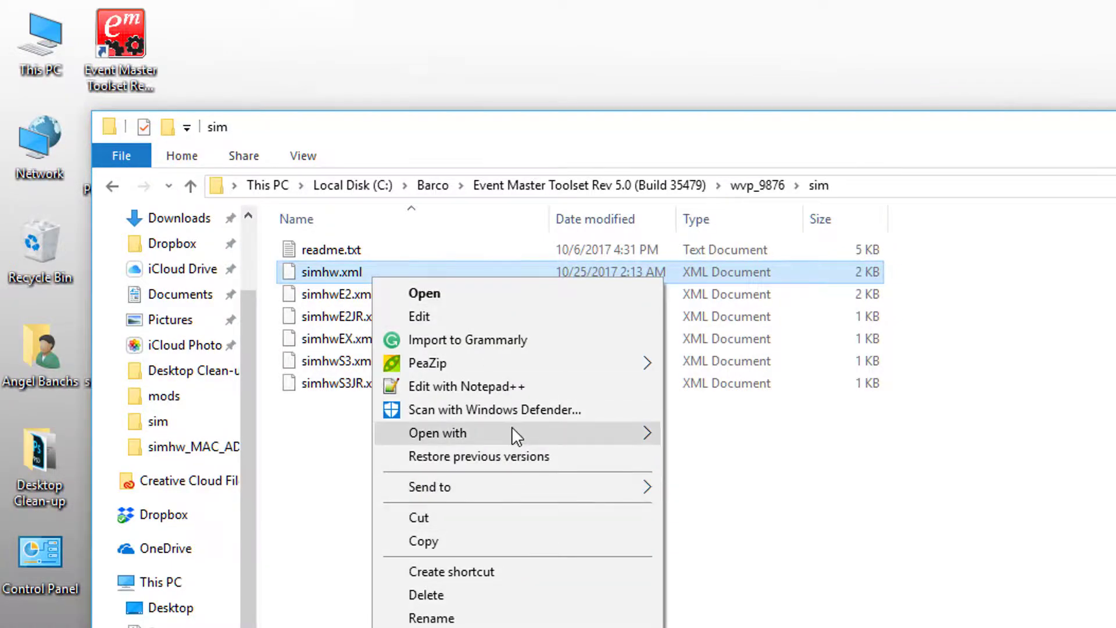
{"action": "mouse_move", "coordinate": [515, 433]}
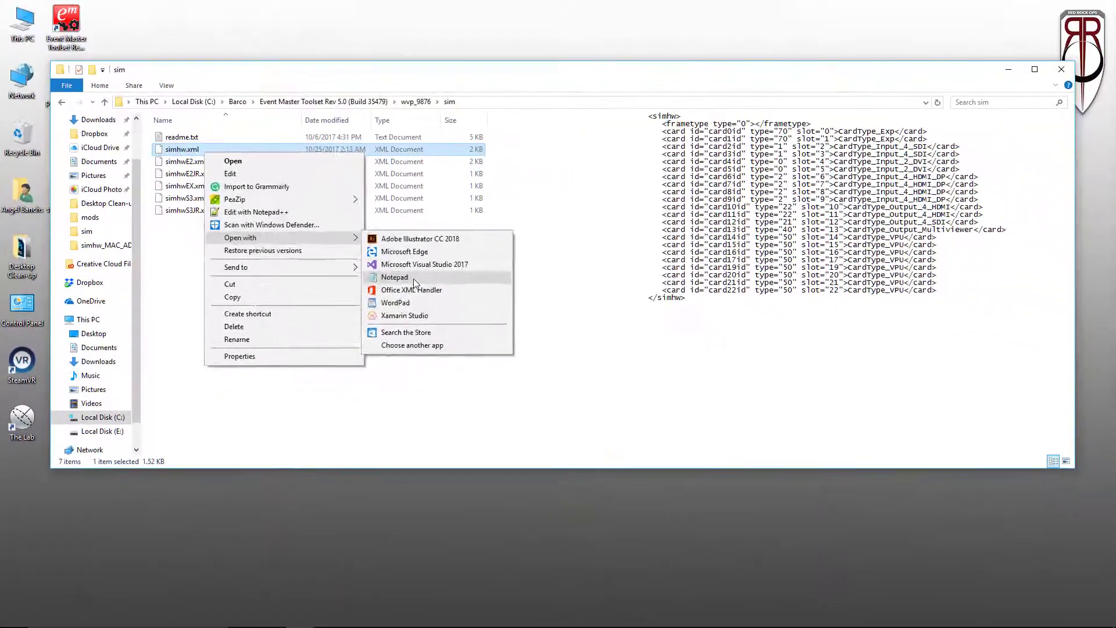
{"action": "left_click", "coordinate": [661, 464]}
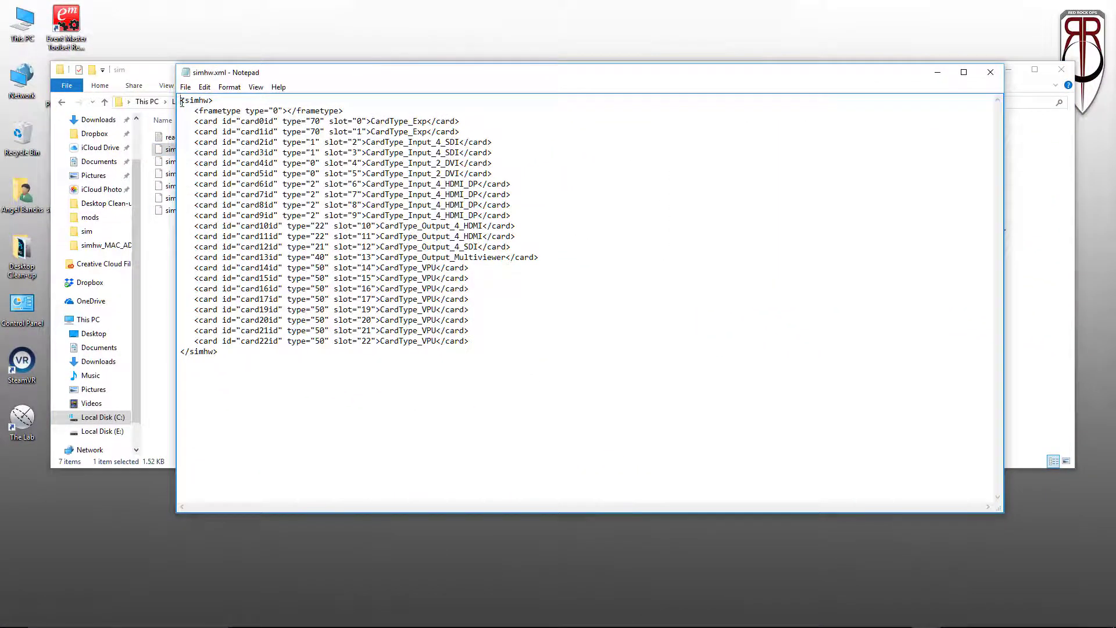
Examine the card list and frame type value in simhw.xml, and preview readme.txt in the sim folder
{"action": "left_click_drag", "start_coordinate": [182, 102], "coordinate": [281, 359]}
{"action": "left_click", "coordinate": [289, 405]}
{"action": "double_click", "coordinate": [275, 110]}
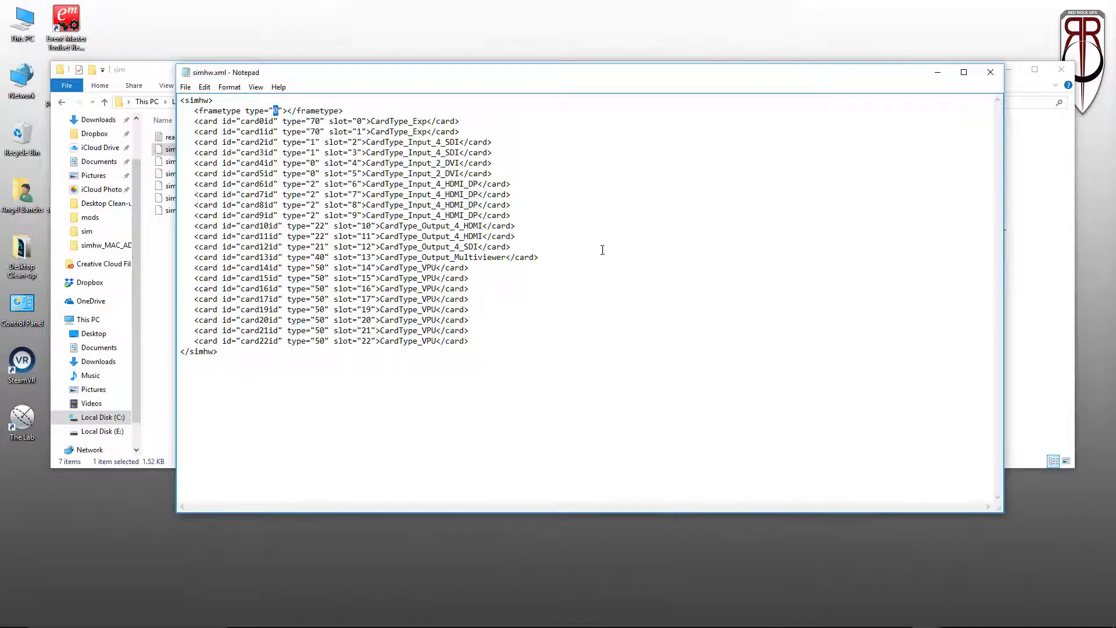
{"action": "left_click_drag", "start_coordinate": [859, 80], "coordinate": [900, 182]}
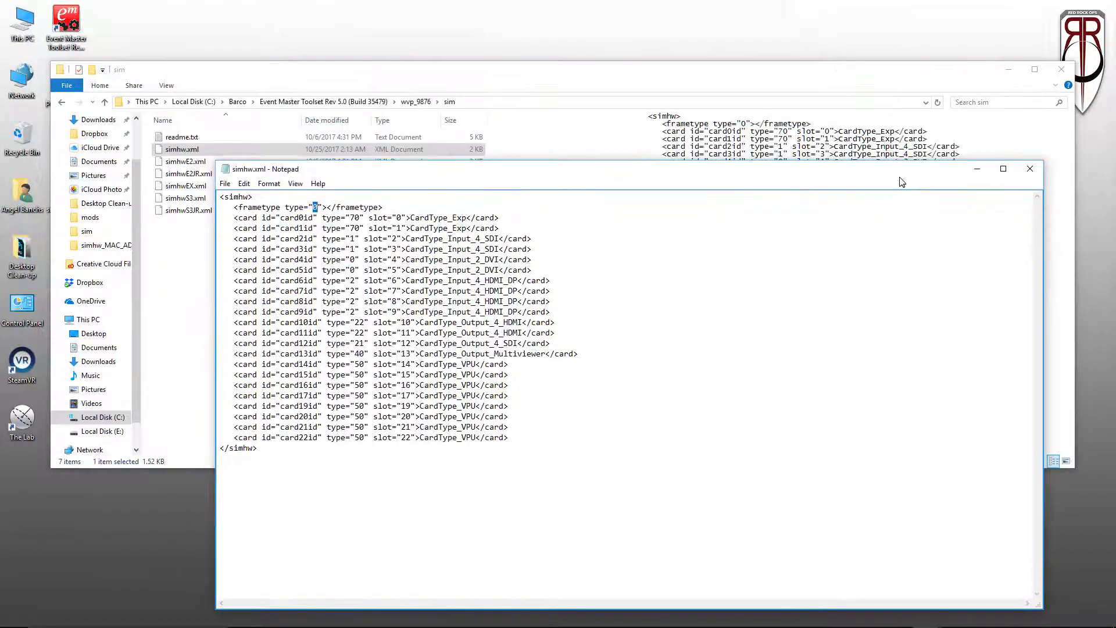
{"action": "double_click", "coordinate": [333, 136]}
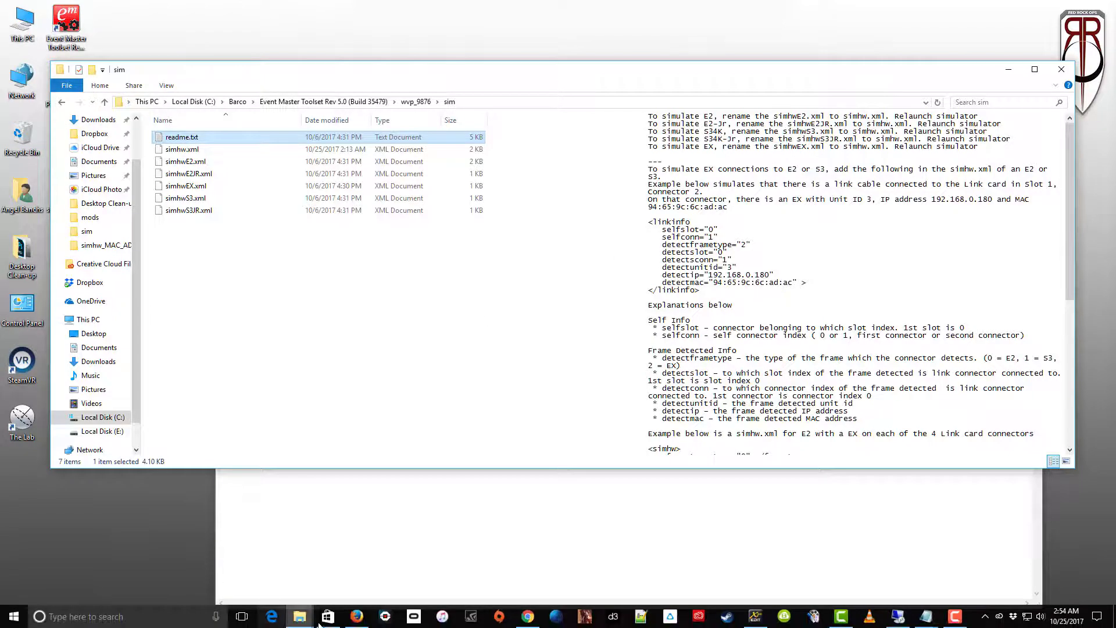
Switch to the Sim XML Generator page in Firefox and look over its frame, card and connector settings
{"action": "left_click", "coordinate": [357, 619]}
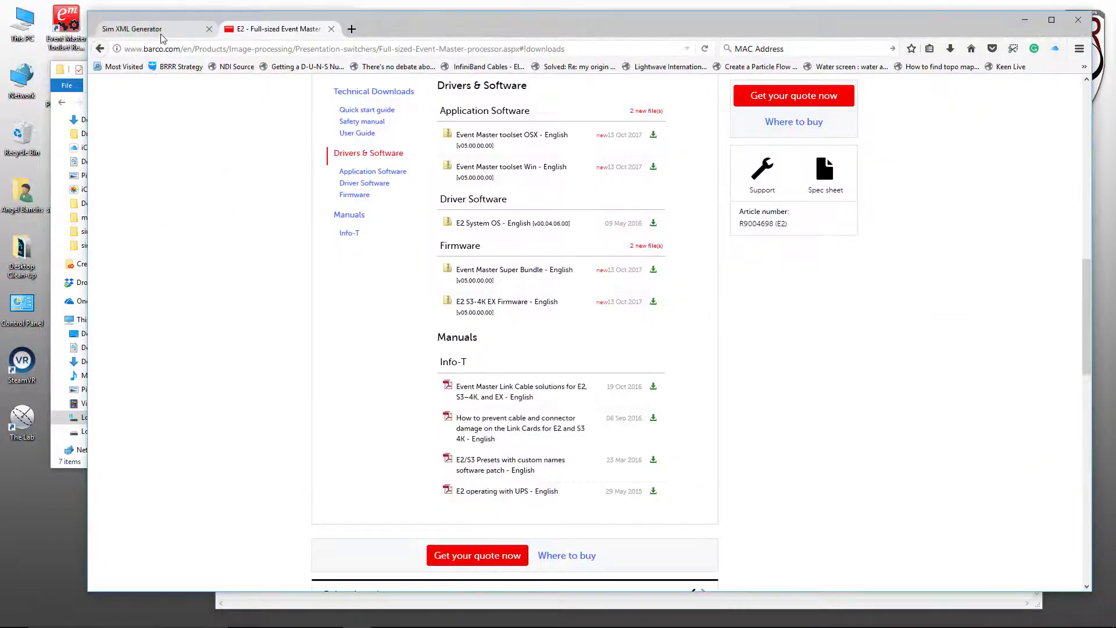
{"action": "left_click", "coordinate": [162, 35]}
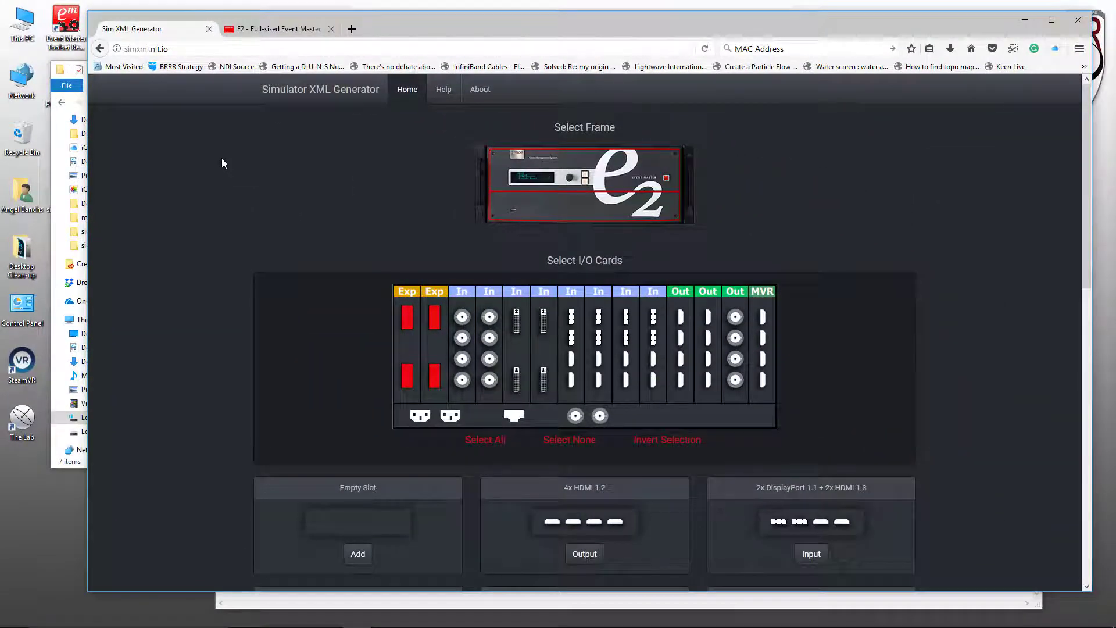
{"action": "scroll", "coordinate": [221, 158], "scroll_direction": "down", "scroll_amount": 5}
{"action": "scroll", "coordinate": [222, 158], "scroll_direction": "down", "scroll_amount": 4}
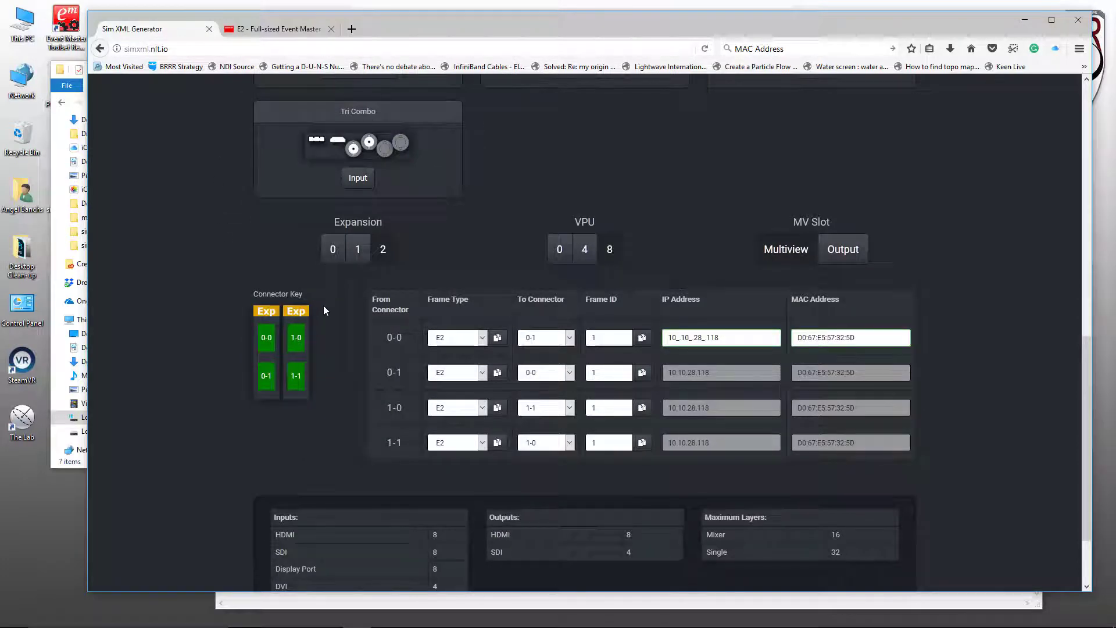
{"action": "scroll", "coordinate": [323, 305], "scroll_direction": "up", "scroll_amount": 2}
{"action": "scroll", "coordinate": [324, 309], "scroll_direction": "up", "scroll_amount": 7}
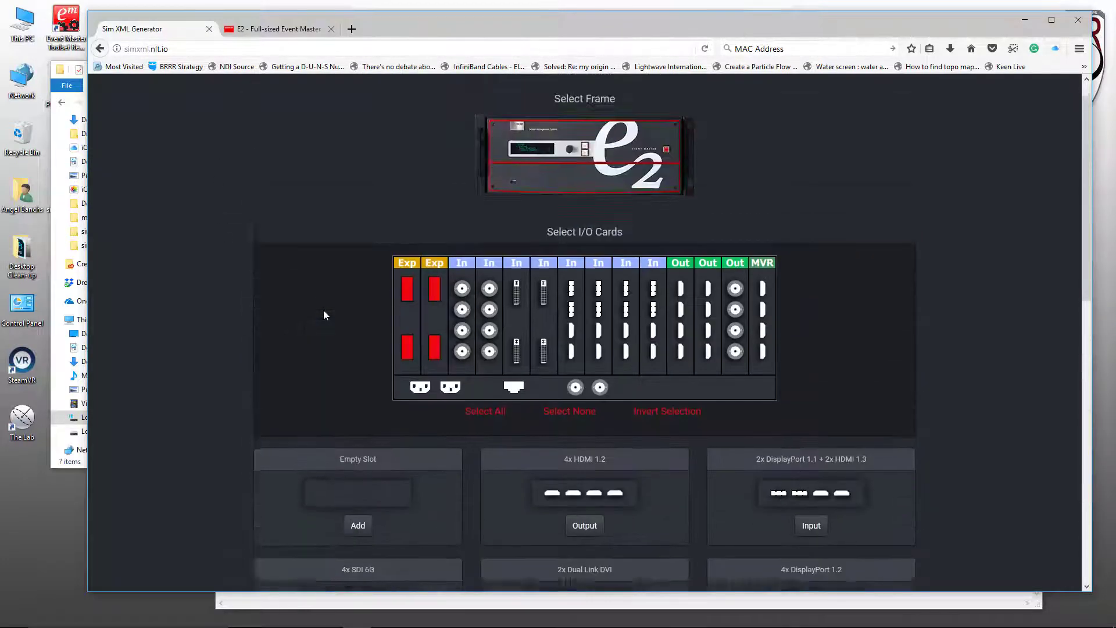
Try the E2, E2 Jr, S3-4K, S3-4K Jr and EX frames one after another in the generator
{"action": "left_click", "coordinate": [554, 185]}
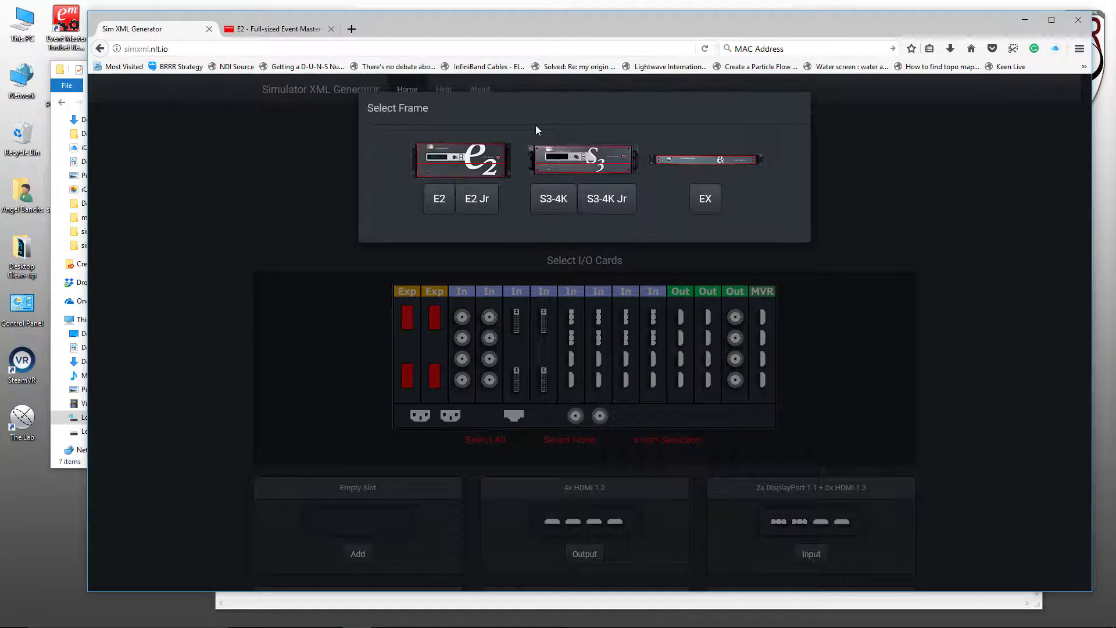
{"action": "left_click", "coordinate": [430, 204]}
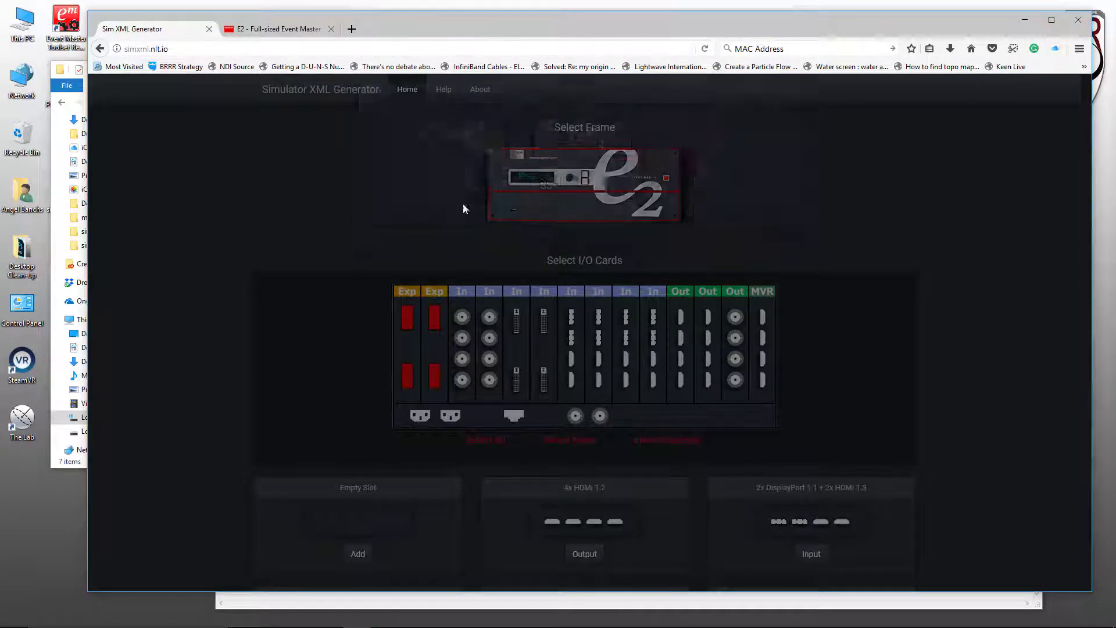
{"action": "left_click", "coordinate": [508, 183]}
{"action": "left_click", "coordinate": [476, 201]}
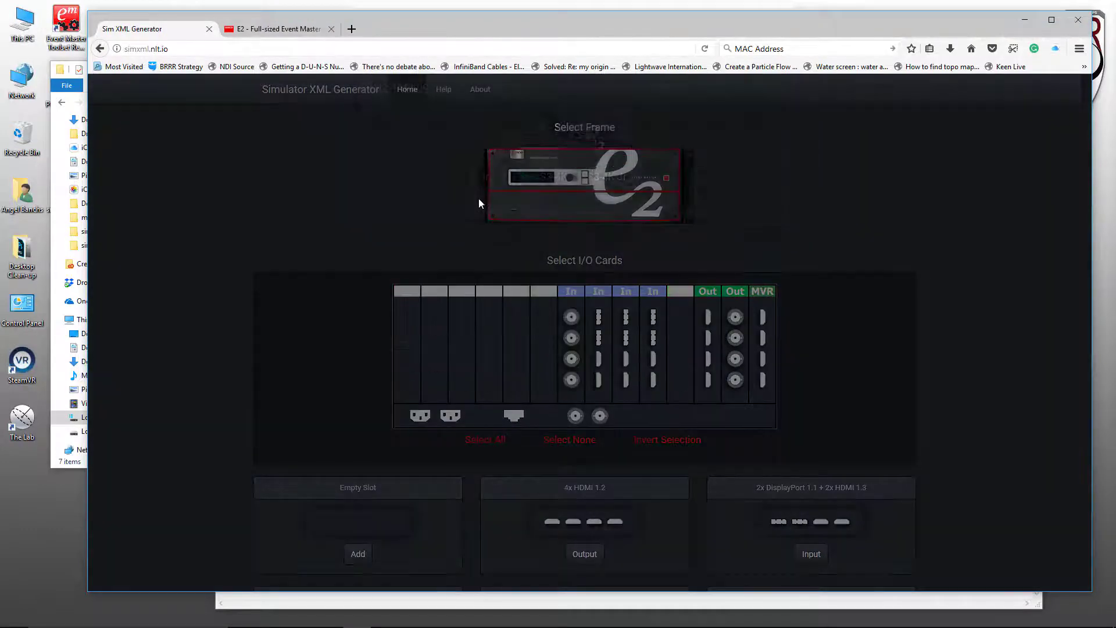
{"action": "left_click", "coordinate": [523, 174]}
{"action": "left_click", "coordinate": [564, 199]}
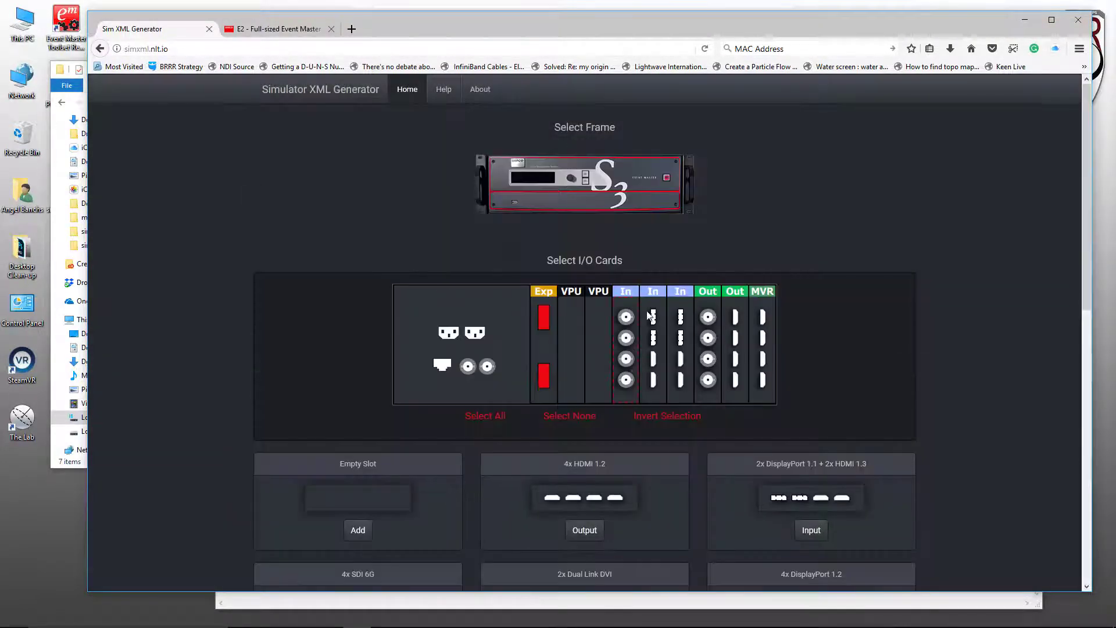
{"action": "left_click", "coordinate": [593, 181]}
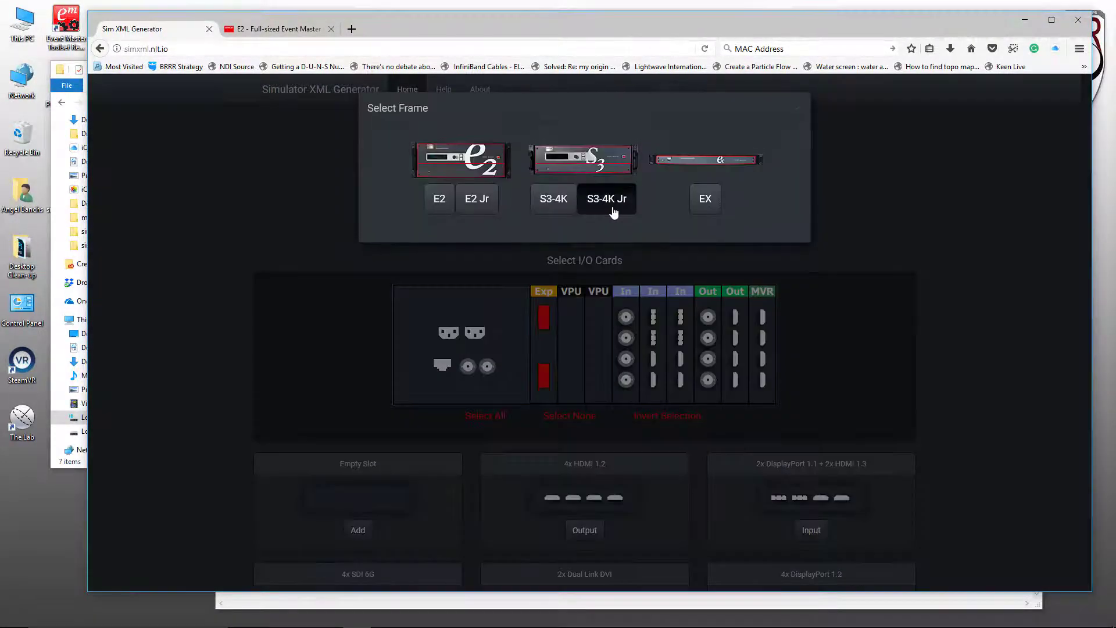
{"action": "left_click", "coordinate": [614, 211]}
{"action": "left_click", "coordinate": [634, 184]}
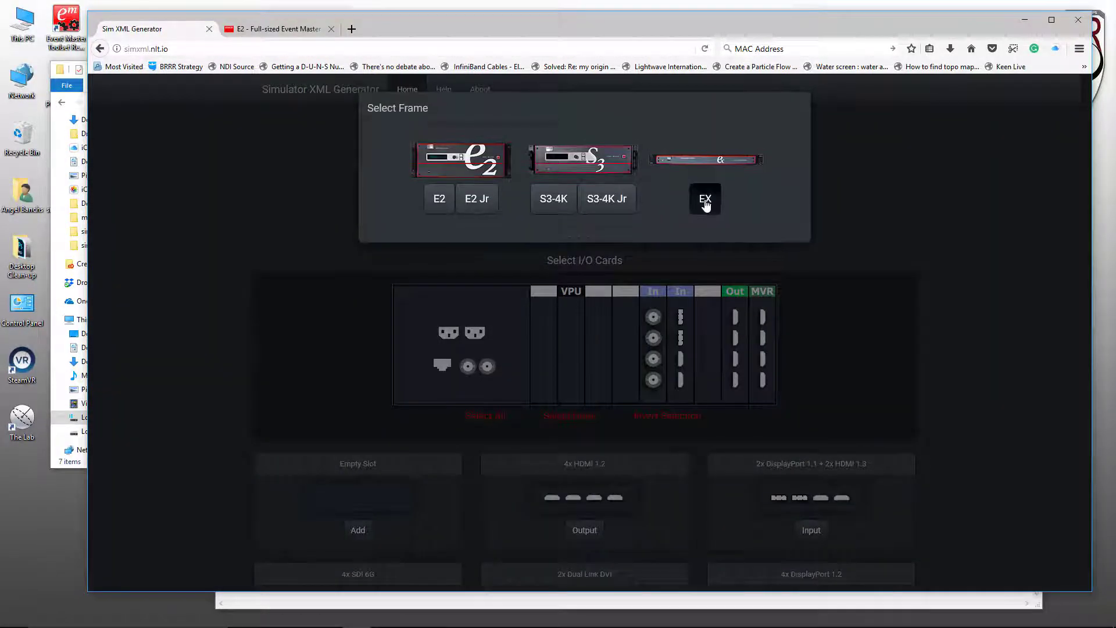
{"action": "left_click", "coordinate": [705, 201]}
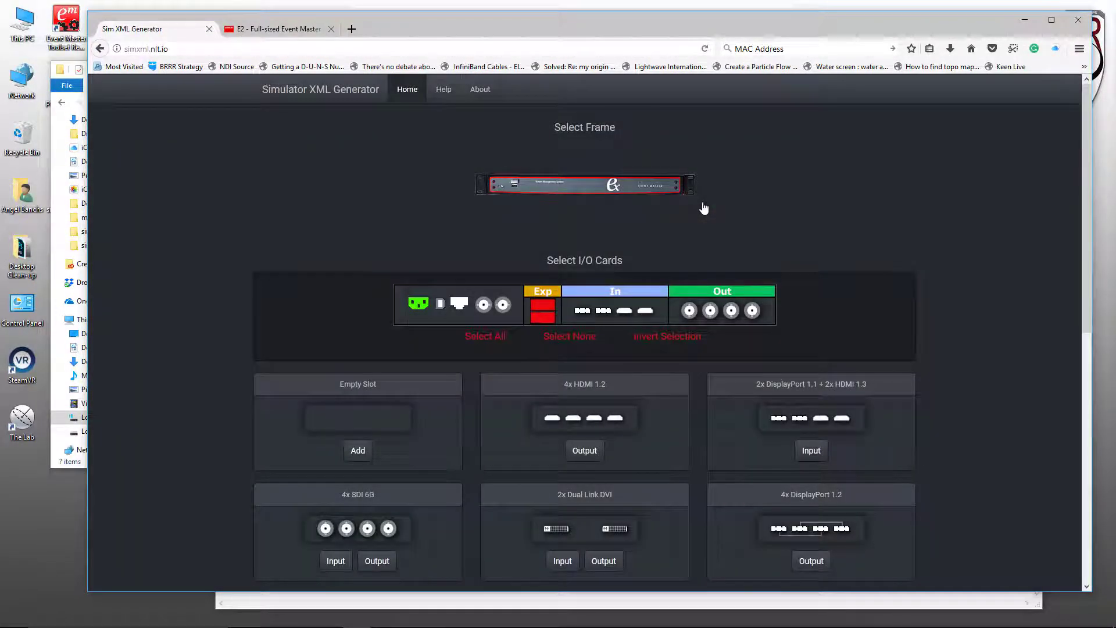
Select the E2 frame for the simulator and choose Multiview for the MV slot
{"action": "left_click", "coordinate": [561, 186]}
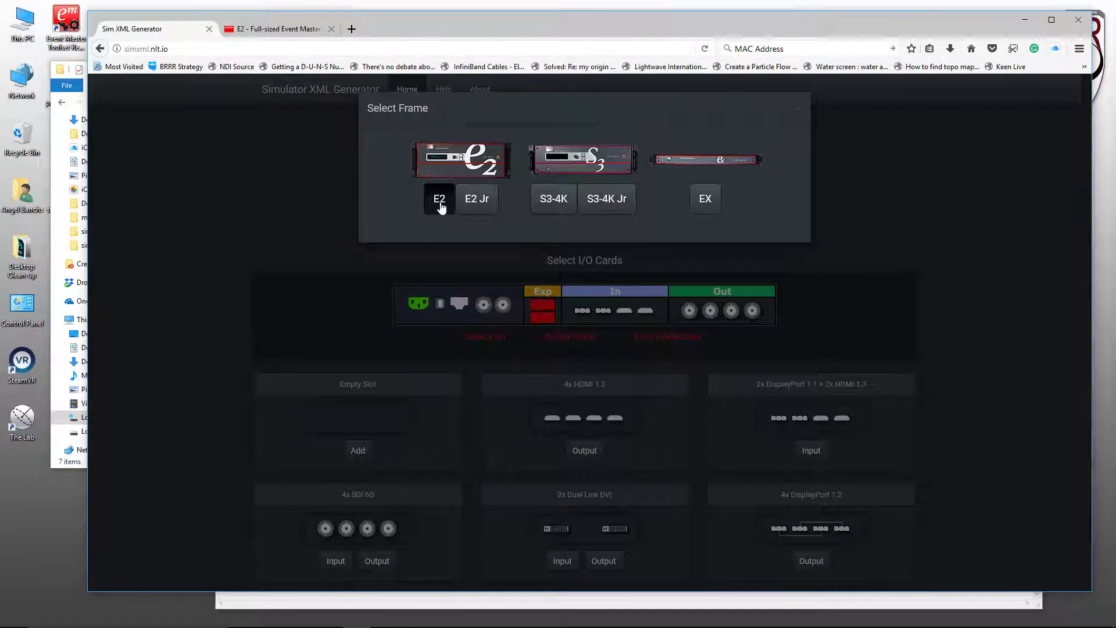
{"action": "left_click", "coordinate": [440, 204]}
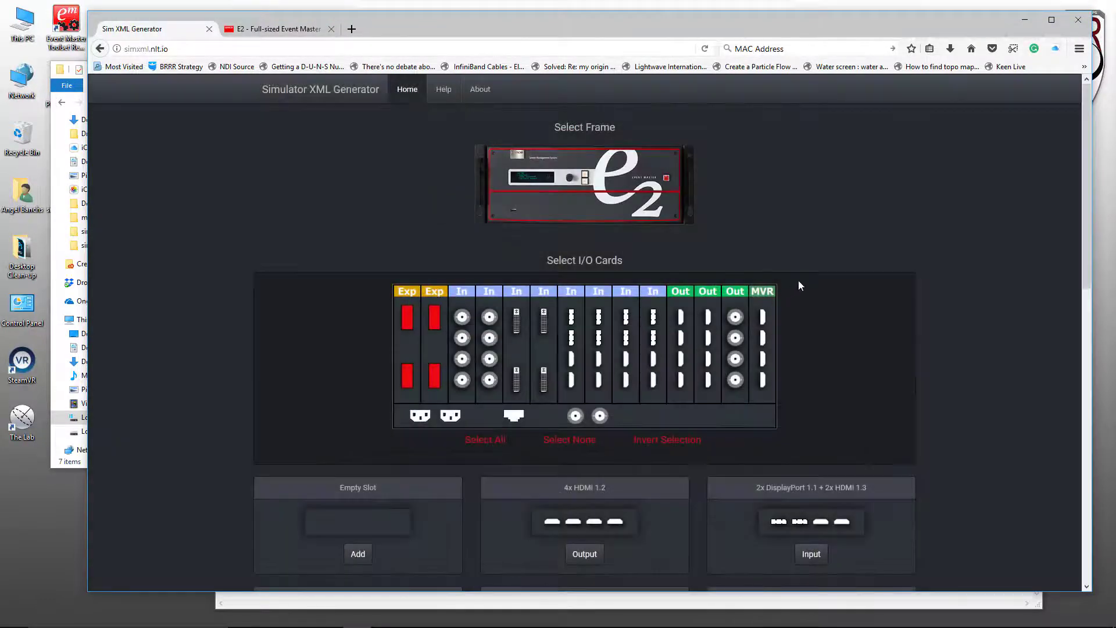
{"action": "scroll", "coordinate": [807, 269], "scroll_direction": "down", "scroll_amount": 3}
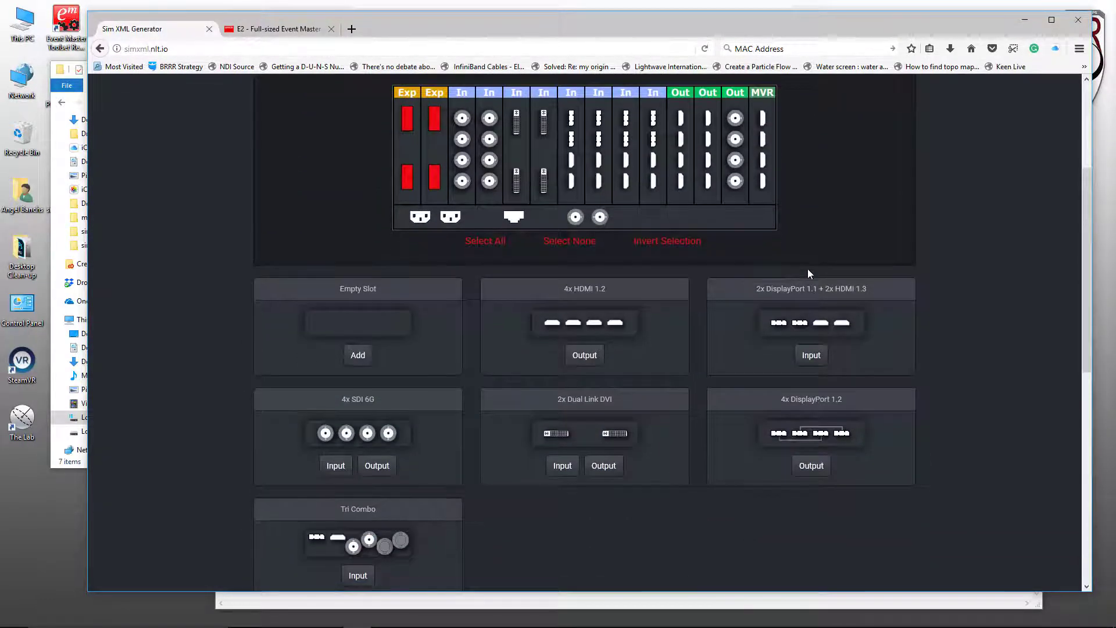
{"action": "scroll", "coordinate": [808, 273], "scroll_direction": "down", "scroll_amount": 5}
{"action": "scroll", "coordinate": [804, 273], "scroll_direction": "down", "scroll_amount": 2}
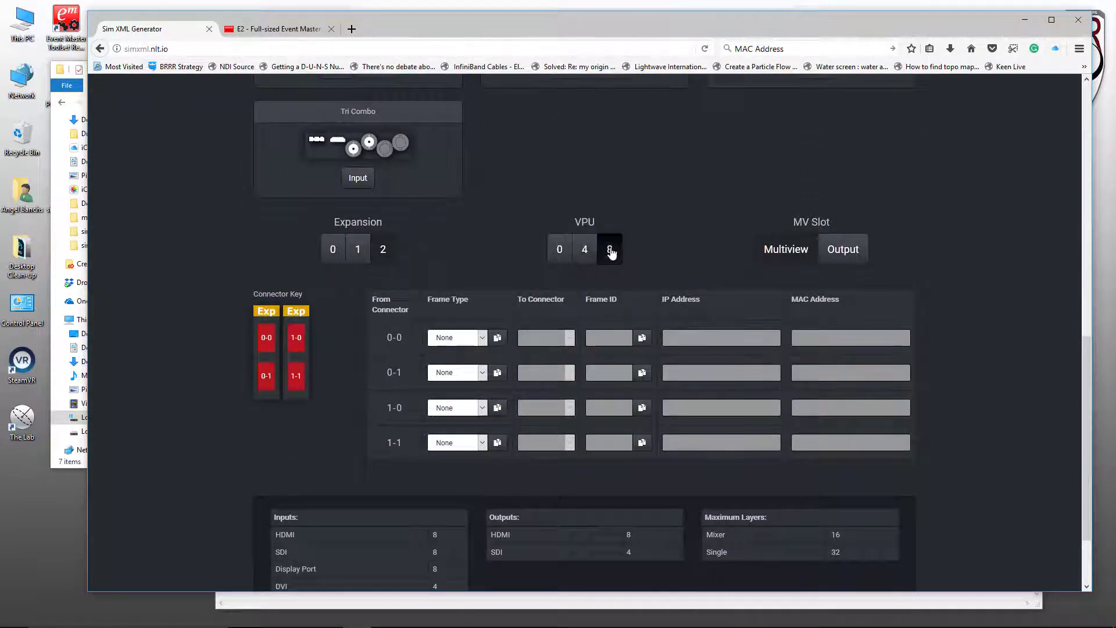
{"action": "left_click", "coordinate": [789, 251]}
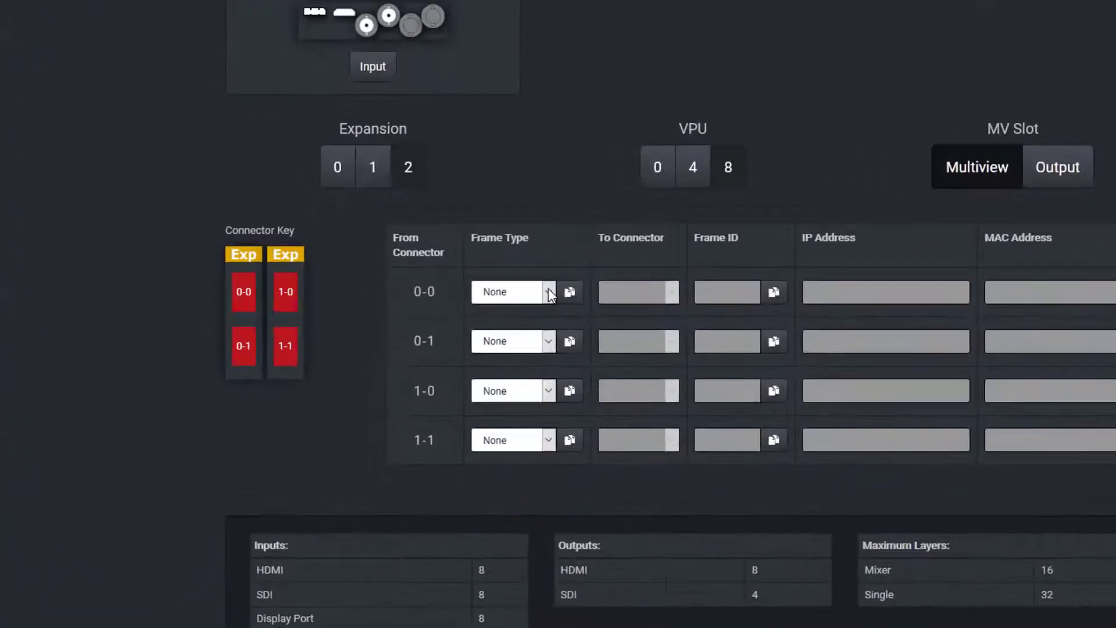
Set the frame type of connector 0-0 to E2 and copy it to all the other connectors
{"action": "left_click", "coordinate": [549, 288]}
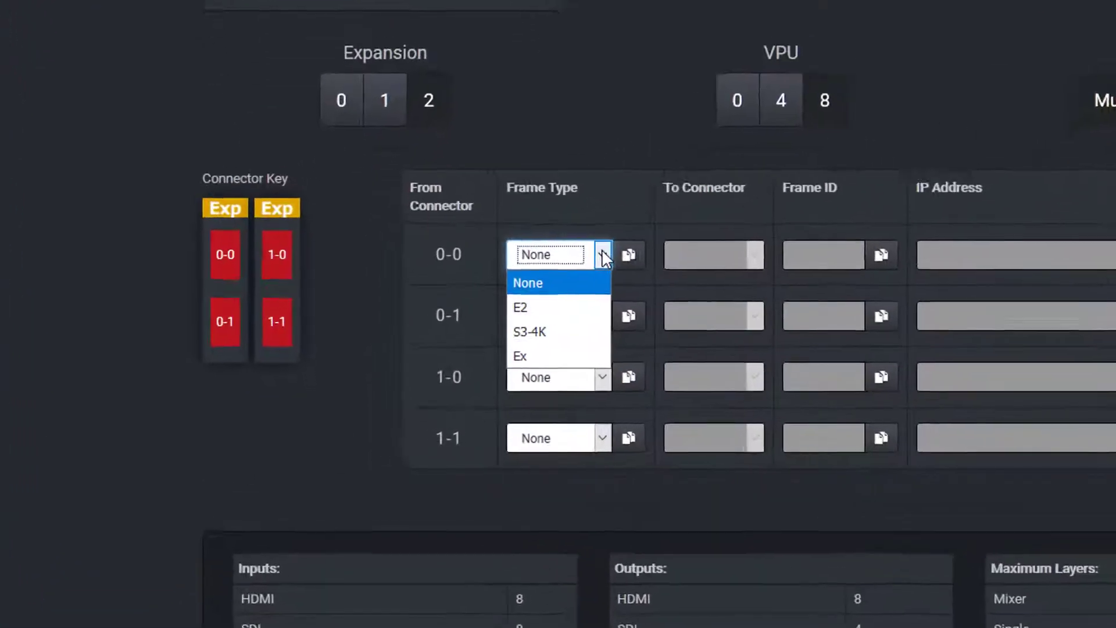
{"action": "left_click", "coordinate": [518, 338]}
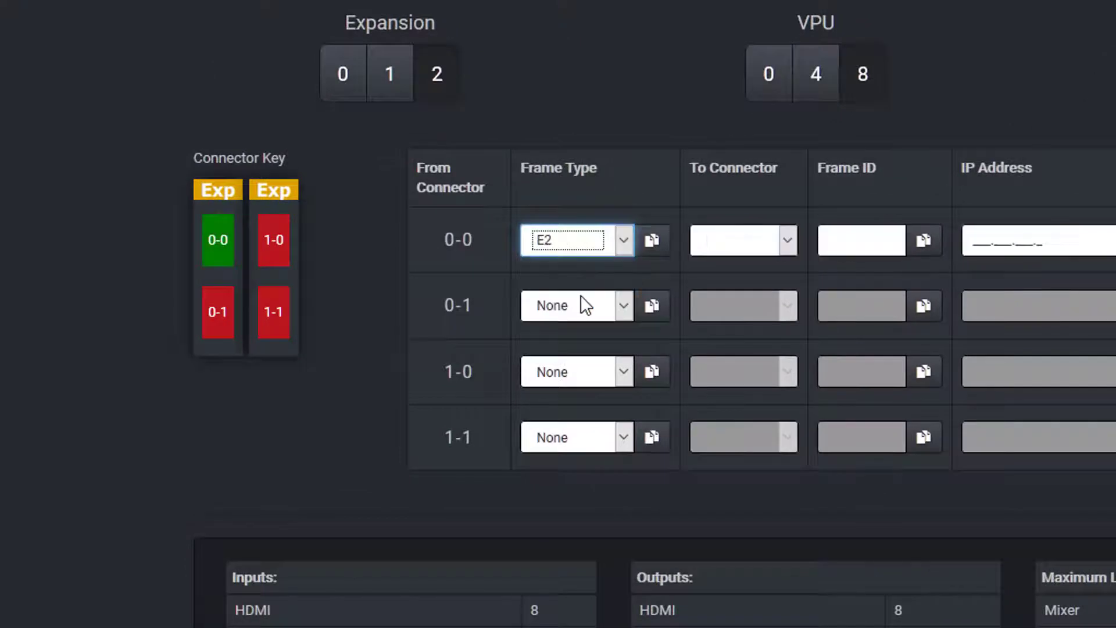
{"action": "left_click", "coordinate": [654, 242]}
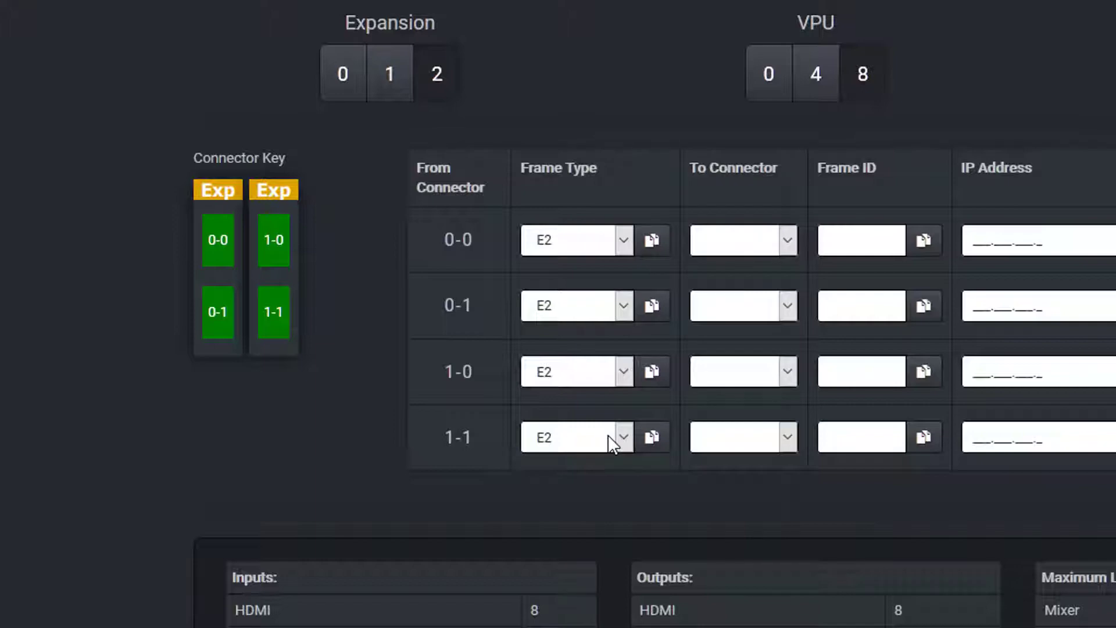
Set the target connectors: 0-0 to 0-1, 0-1 to 0-0, 1-0 to 1-1, and 1-1 to 1-0
{"action": "left_click", "coordinate": [789, 238]}
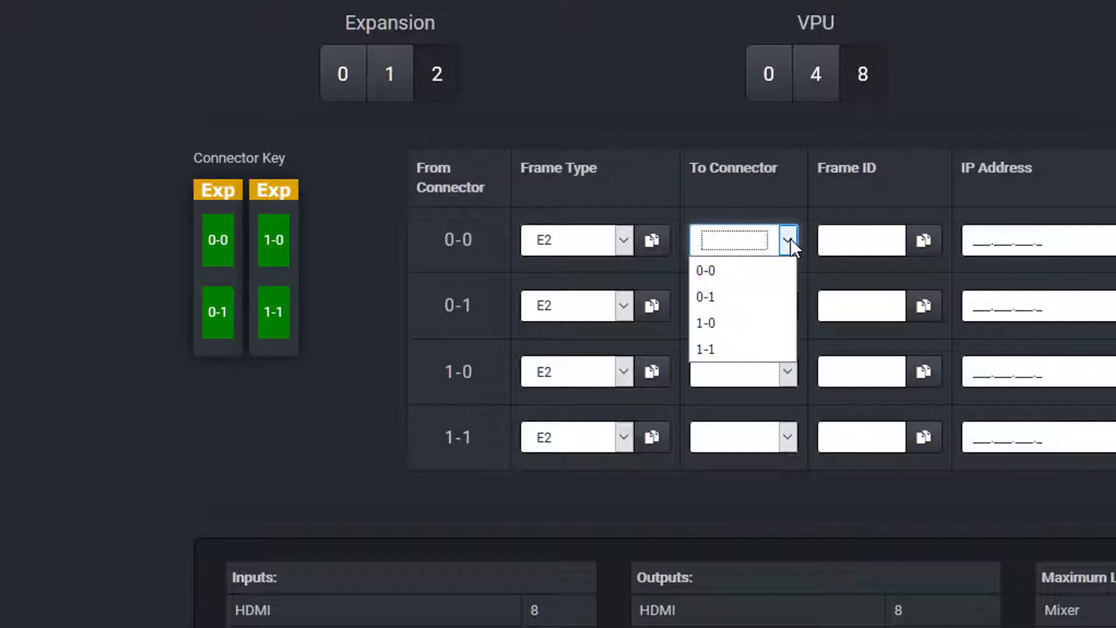
{"action": "left_click", "coordinate": [742, 298]}
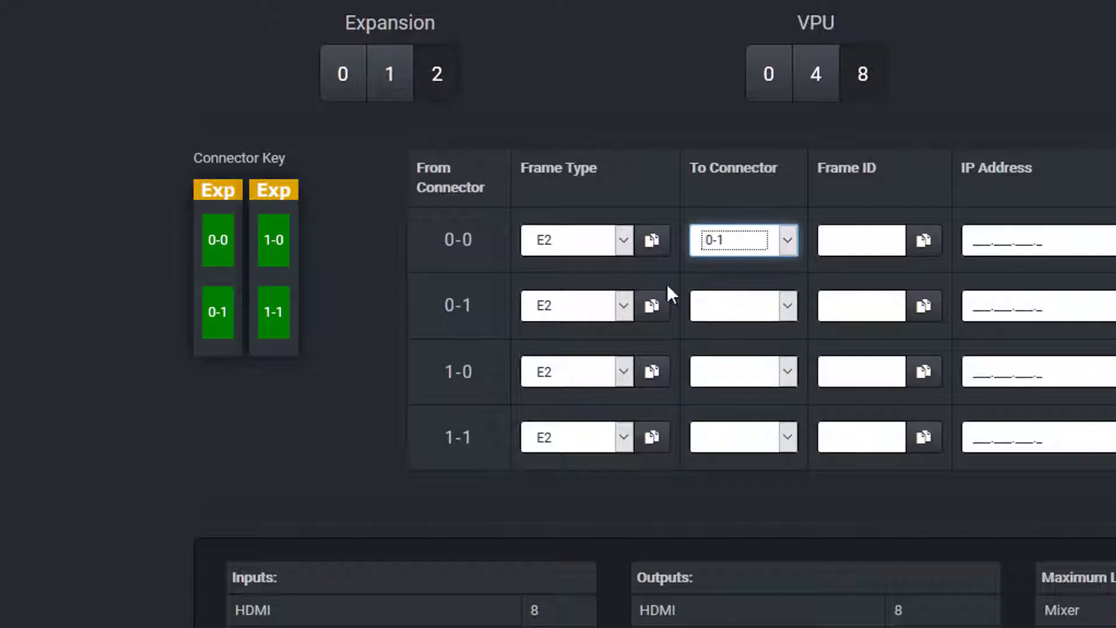
{"action": "left_click", "coordinate": [793, 303]}
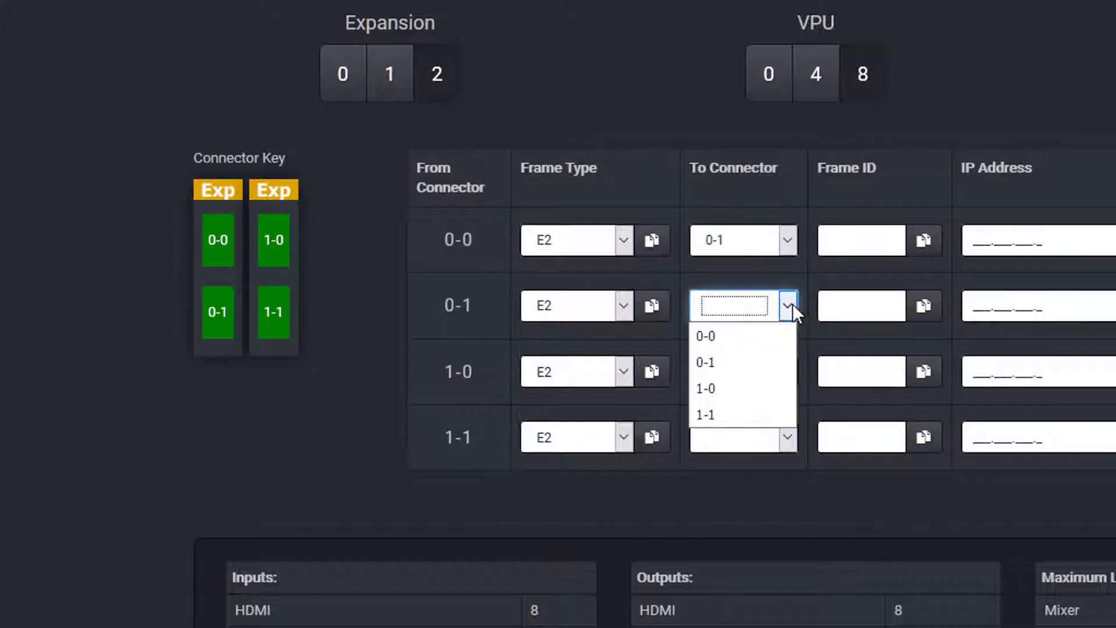
{"action": "left_click", "coordinate": [763, 342]}
{"action": "left_click", "coordinate": [787, 372]}
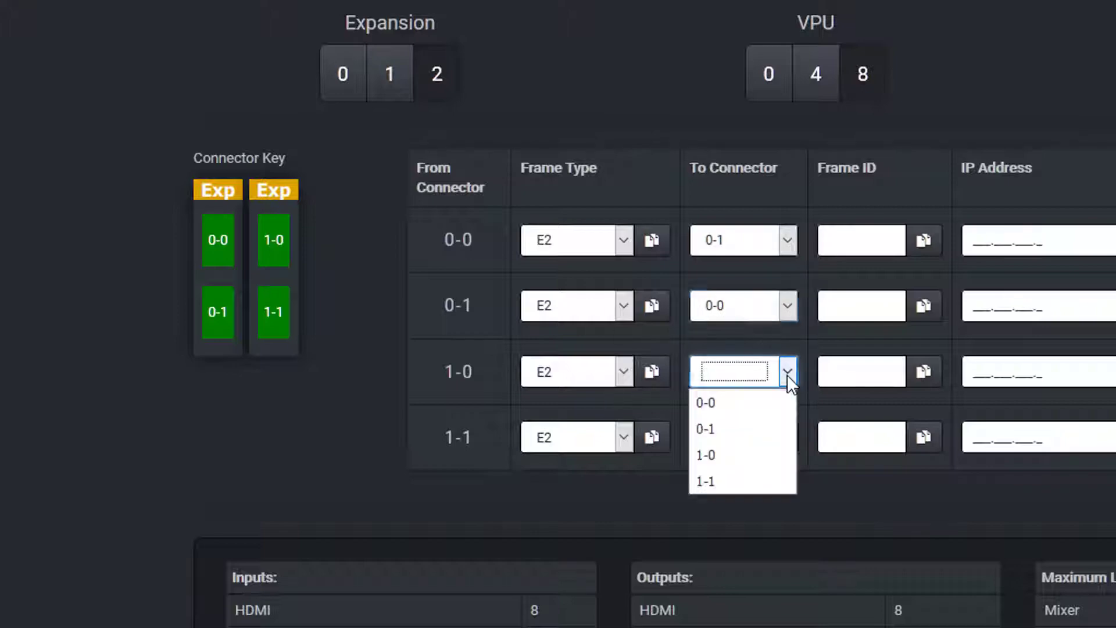
{"action": "left_click", "coordinate": [749, 480]}
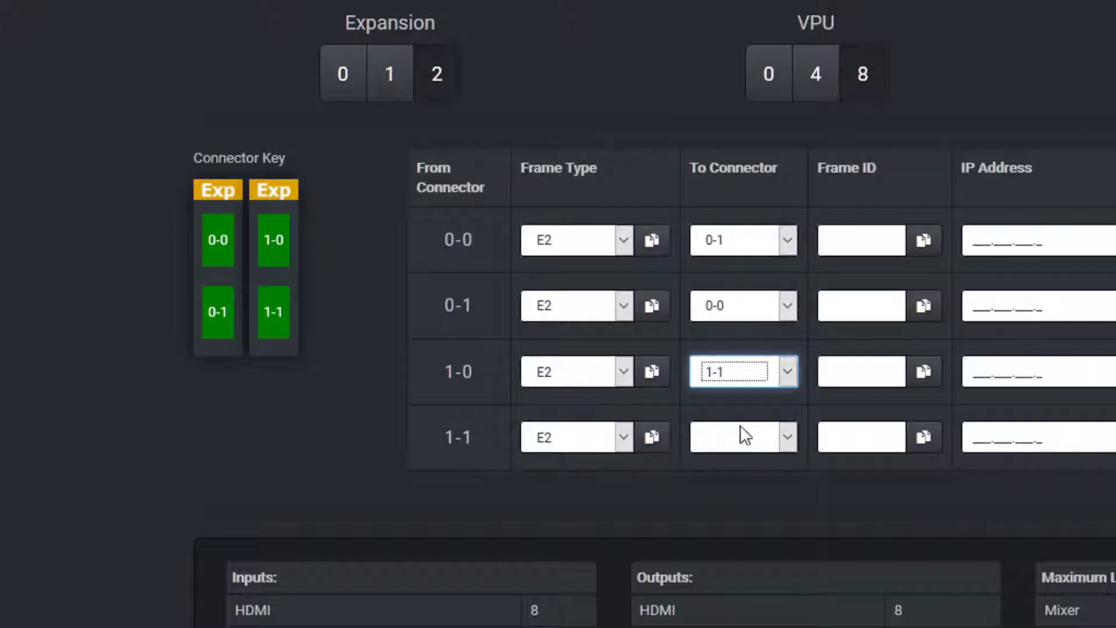
{"action": "left_click", "coordinate": [786, 436]}
{"action": "left_click", "coordinate": [773, 531]}
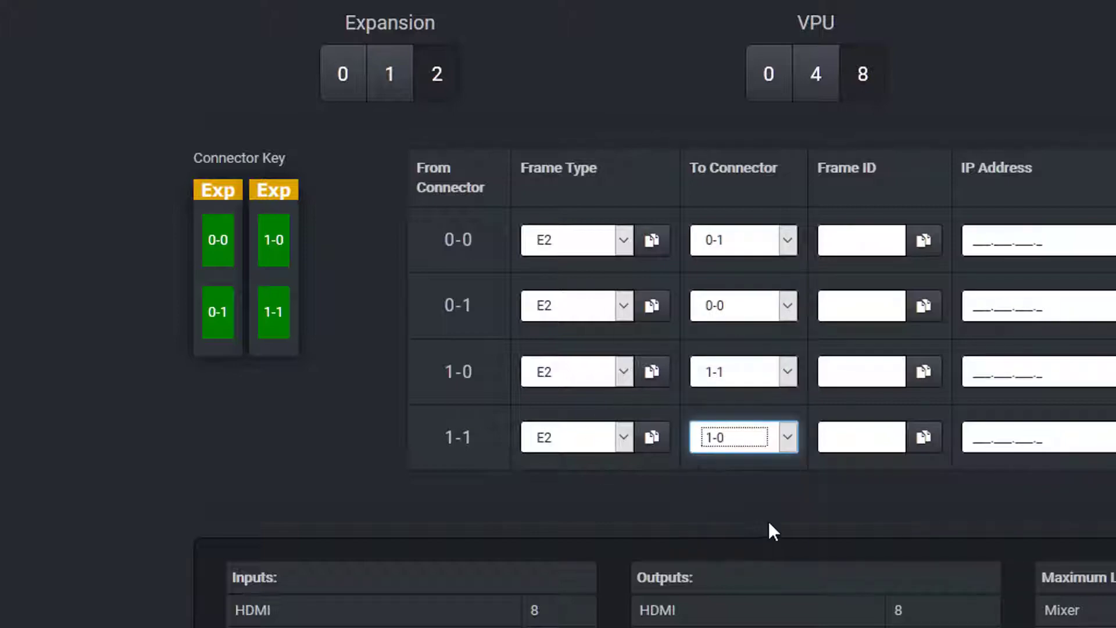
Set the frame ID of connector 0-0 to 1 and copy it to all the other connectors
{"action": "left_click", "coordinate": [857, 241]}
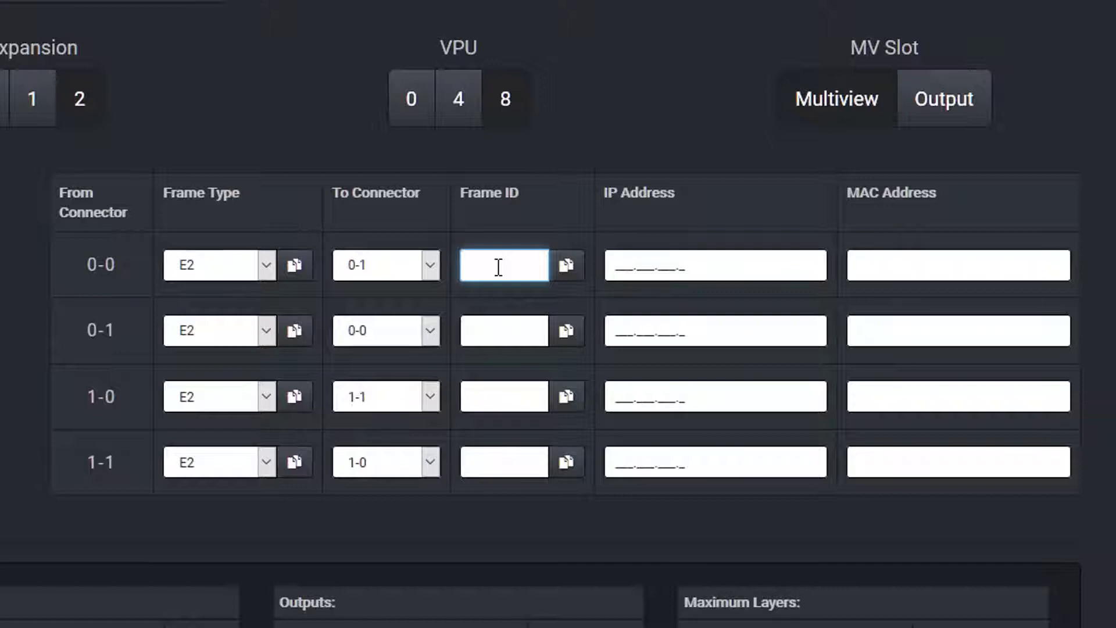
{"action": "type", "text": "1"}
{"action": "left_click", "coordinate": [574, 270]}
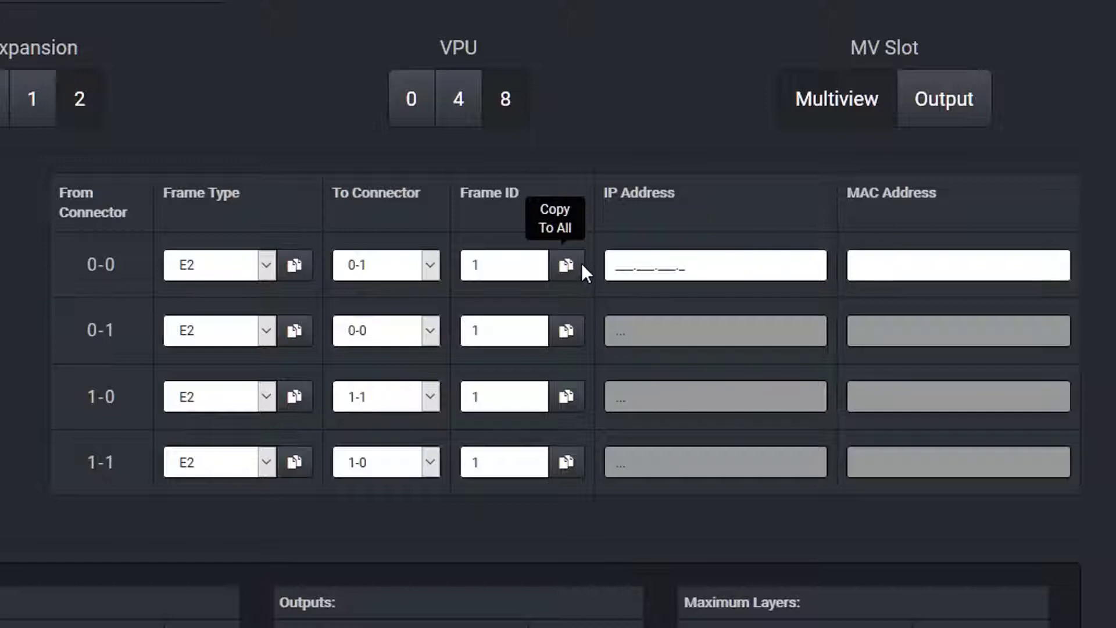
Enter 10.10.28.118 as the IP address of connector 0-0
{"action": "left_click", "coordinate": [624, 263]}
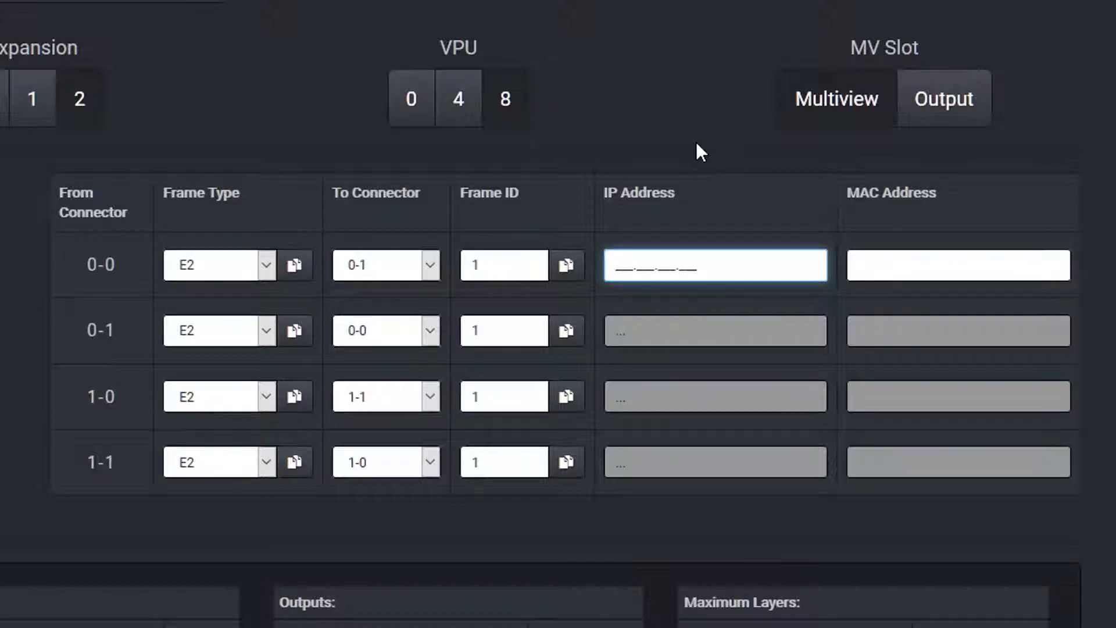
{"action": "type", "text": "10_.10_.28_."}
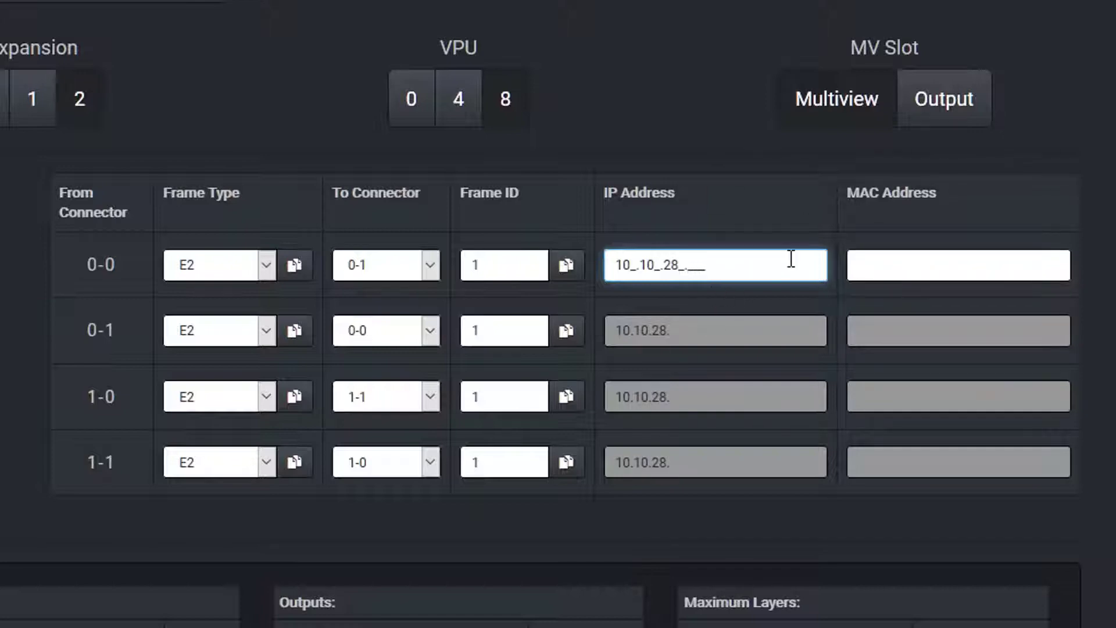
{"action": "type", "text": "118"}
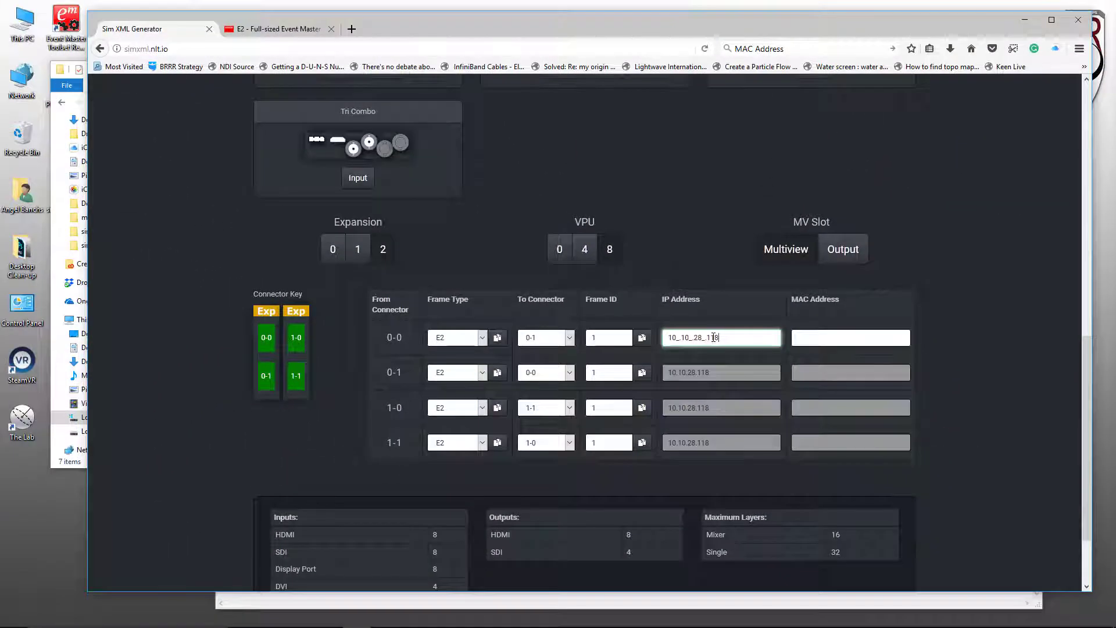
{"action": "key", "text": "Tab"}
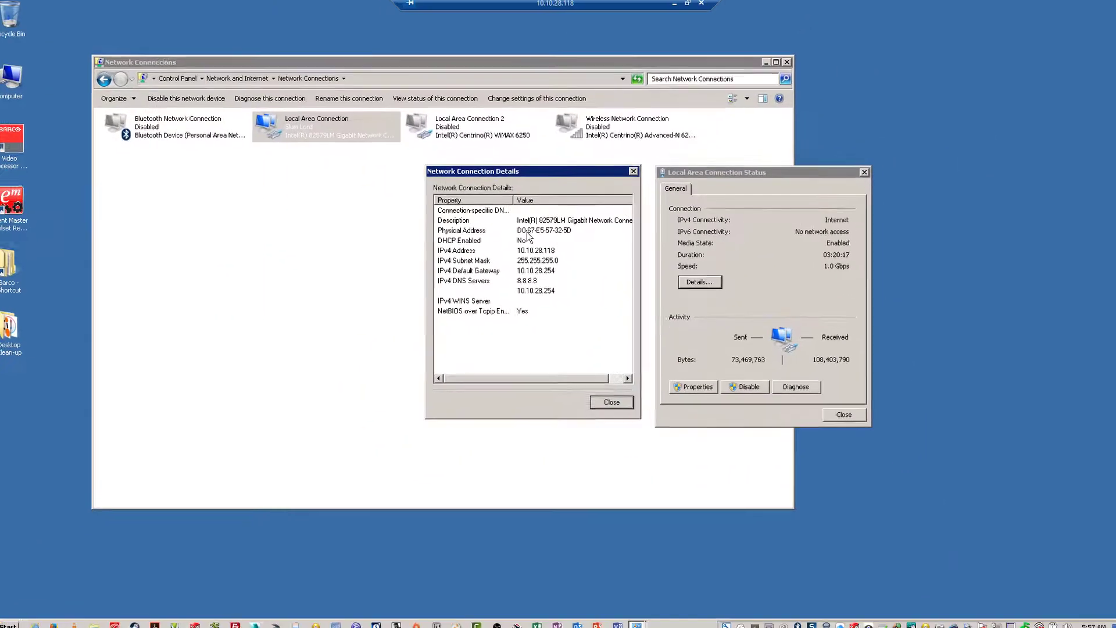
Get the remote desktop session out of the way and enter D0:67:E5:57:32:5D as the MAC address of connector 0-0
{"action": "left_click", "coordinate": [687, 6]}
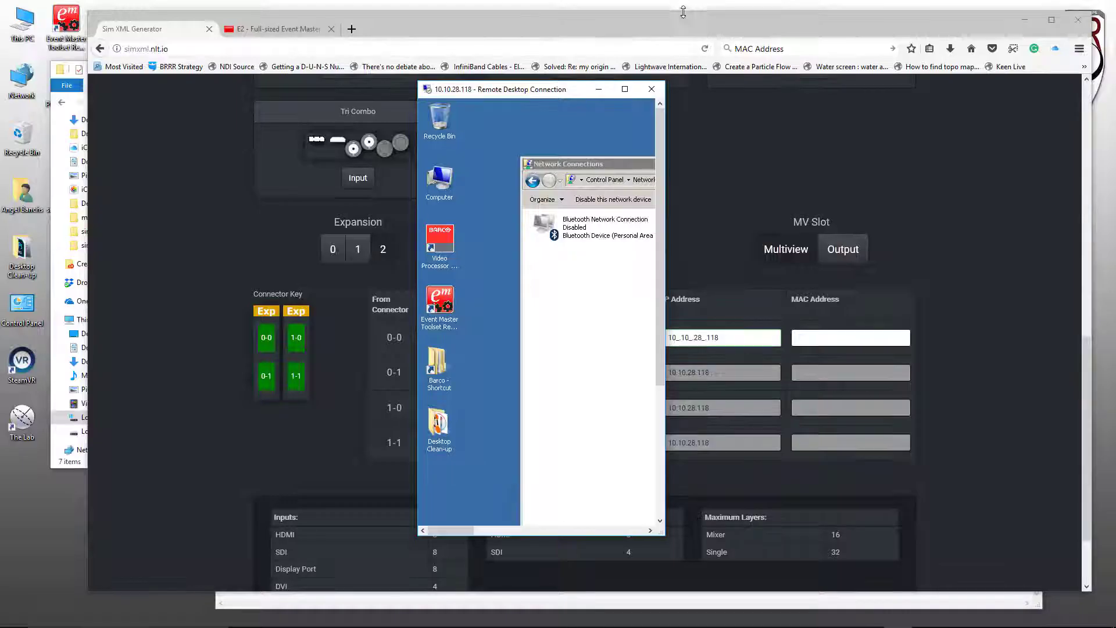
{"action": "left_click_drag", "start_coordinate": [522, 93], "coordinate": [1115, 163]}
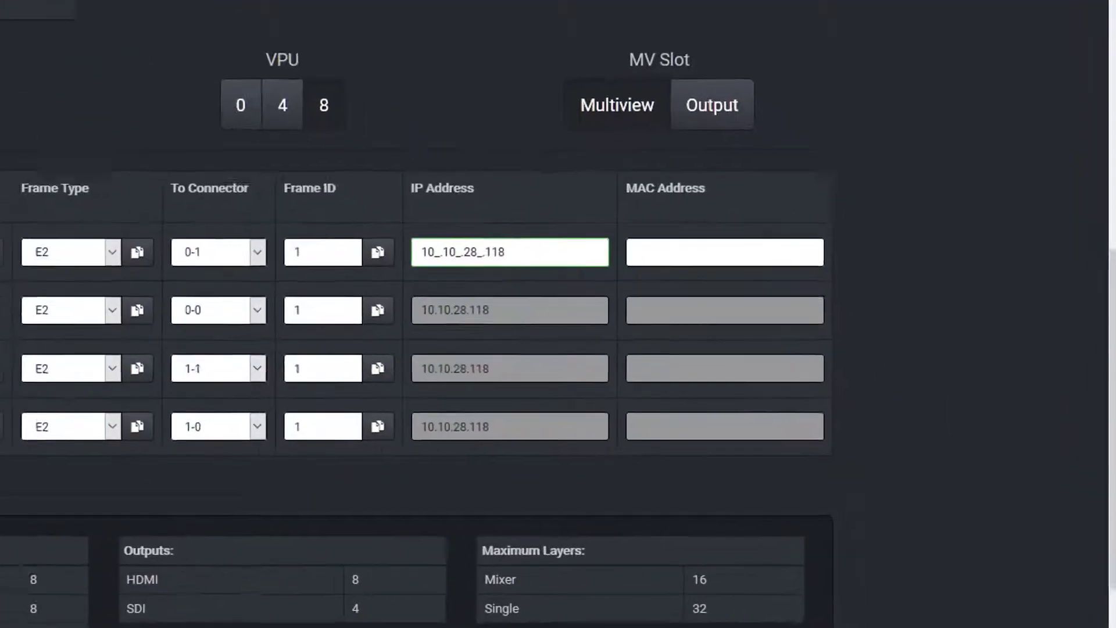
{"action": "left_click", "coordinate": [868, 336]}
{"action": "type", "text": "D0:67:E5:57:32:5D"}
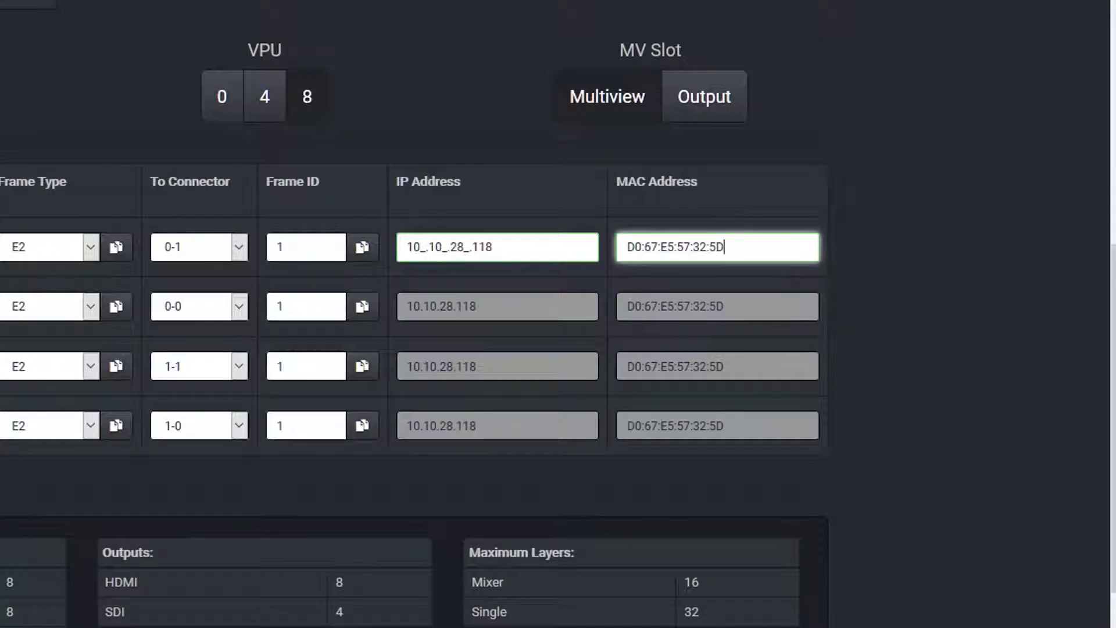
{"action": "left_click_drag", "start_coordinate": [1115, 0], "coordinate": [358, 0]}
{"action": "left_click", "coordinate": [327, 175]}
{"action": "left_click", "coordinate": [334, 184]}
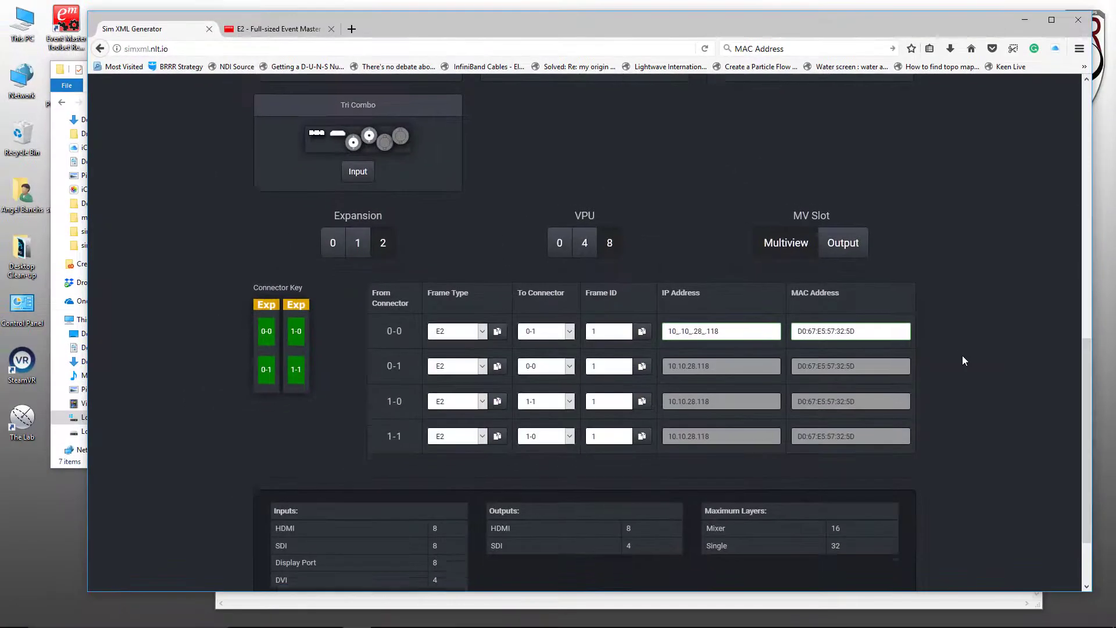
Download the generated configuration as simhw.xml and open the folder that contains it
{"action": "scroll", "coordinate": [917, 298], "scroll_direction": "down", "scroll_amount": 2}
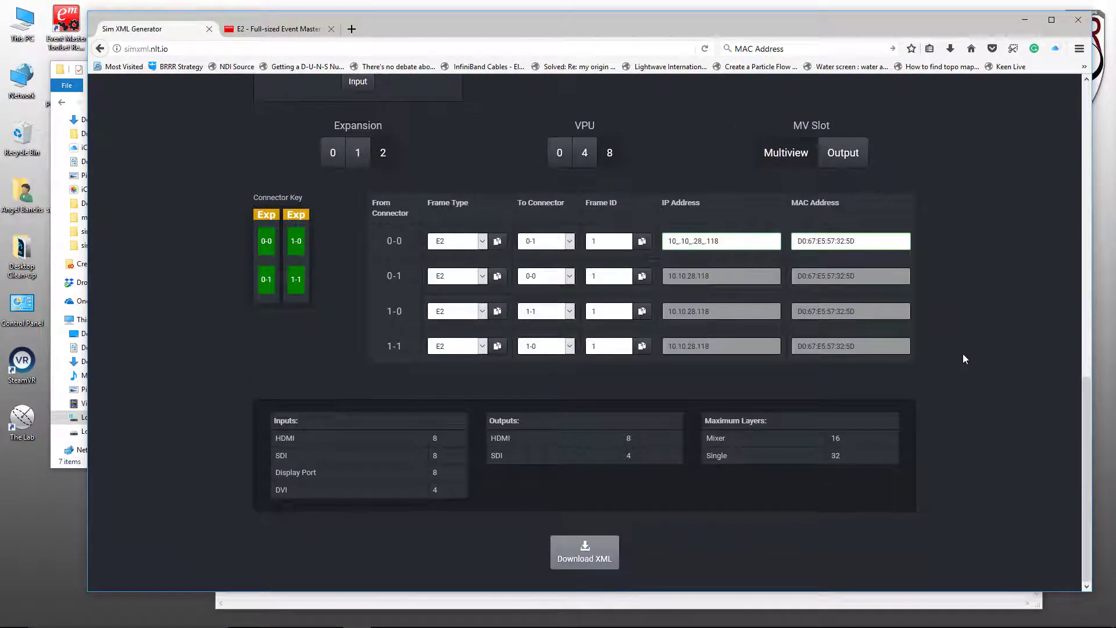
{"action": "left_click", "coordinate": [595, 554]}
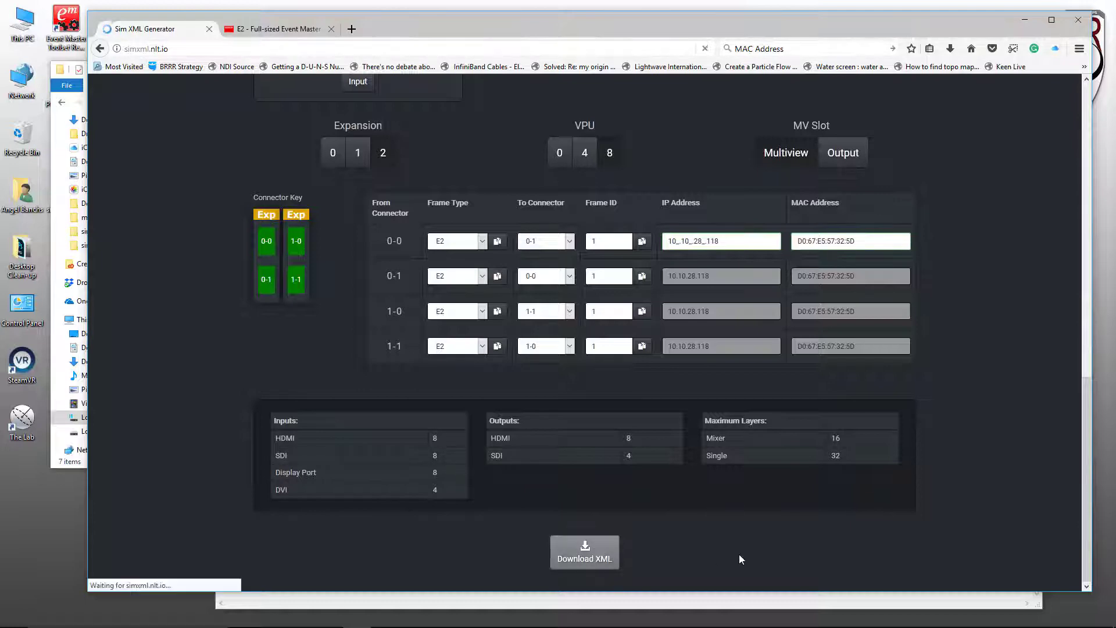
{"action": "left_click", "coordinate": [585, 324]}
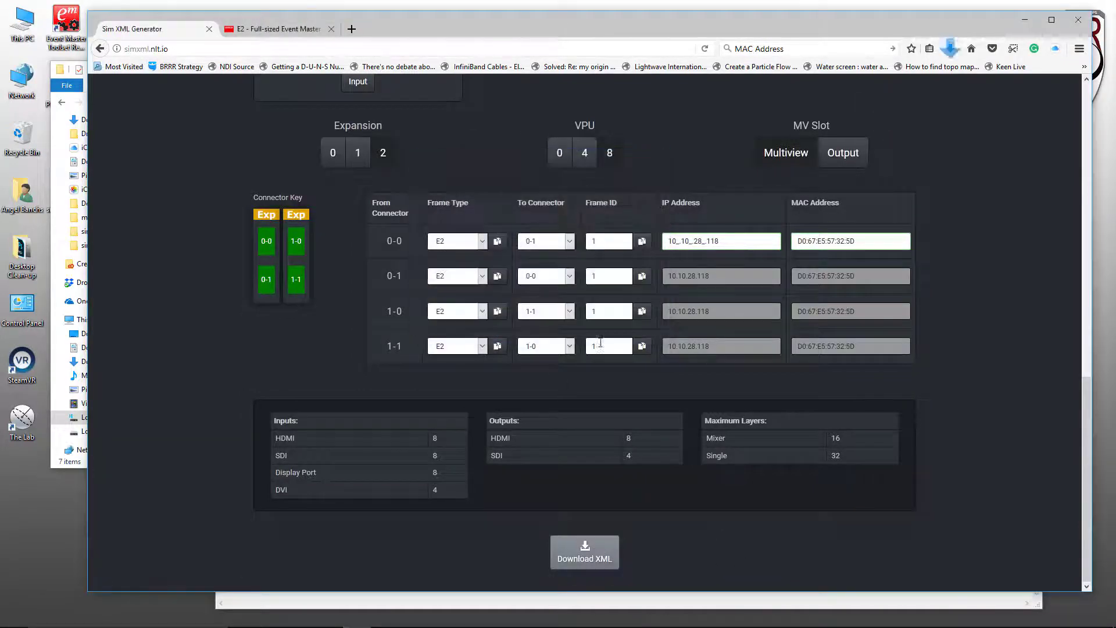
{"action": "left_click", "coordinate": [949, 49]}
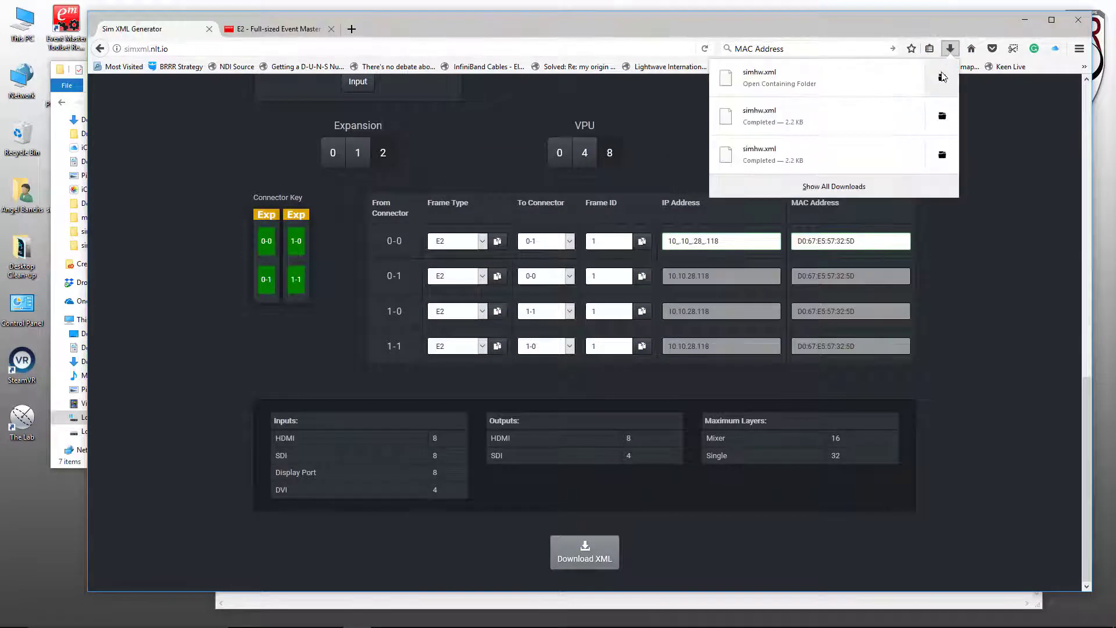
{"action": "left_click", "coordinate": [942, 78]}
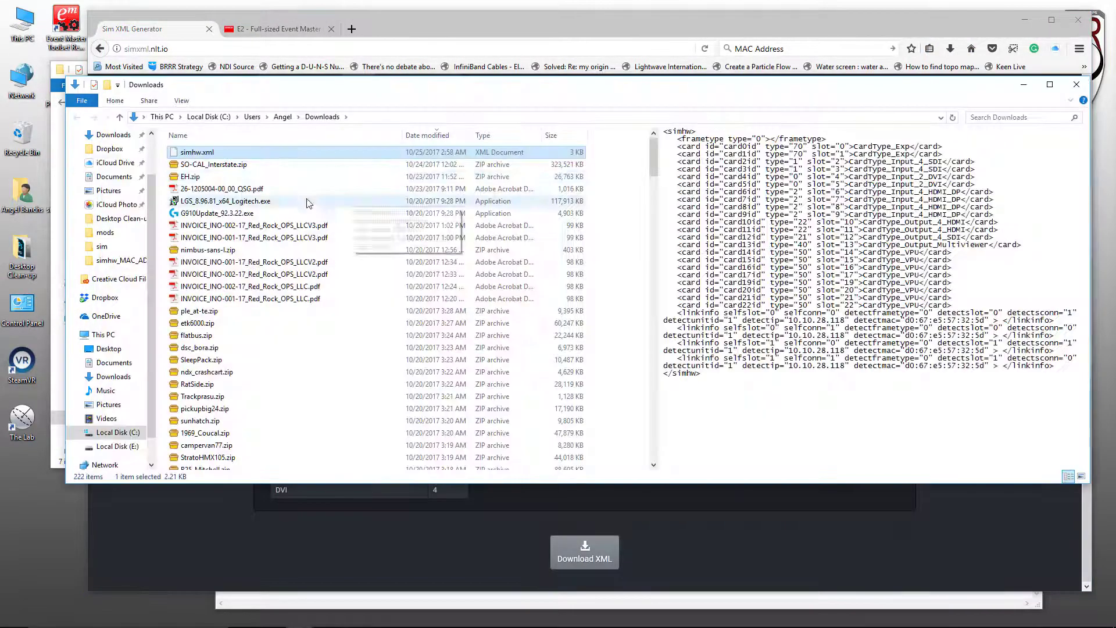
Move simhw.xml from Downloads to the toolset's wvp_9876 sim folder, replacing the existing file
{"action": "right_click", "coordinate": [215, 152]}
{"action": "left_click", "coordinate": [259, 302]}
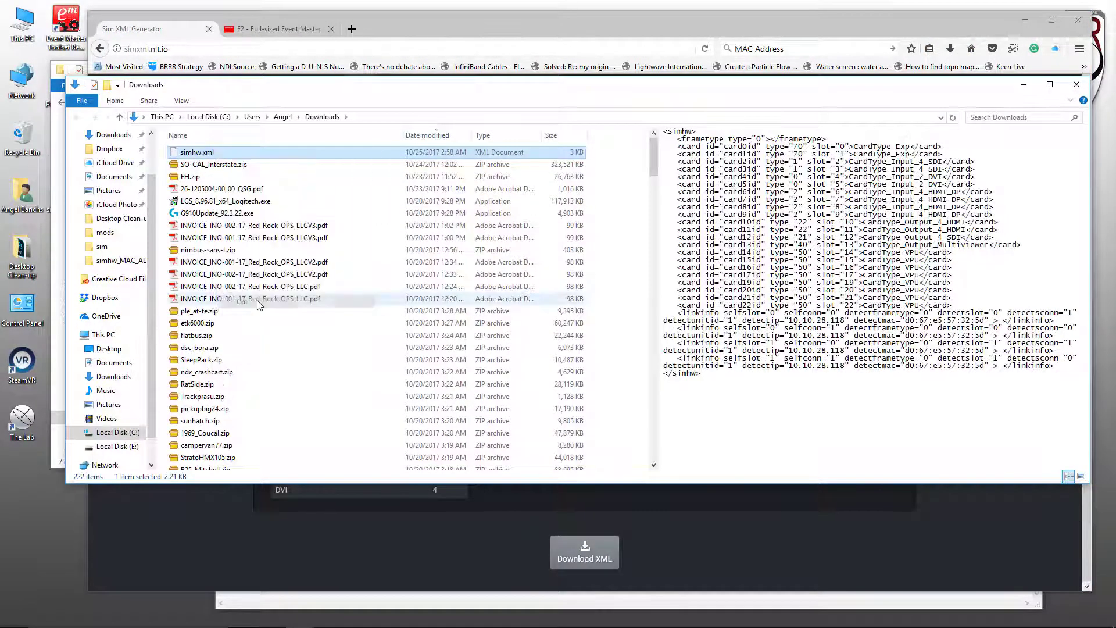
{"action": "left_click", "coordinate": [1024, 86]}
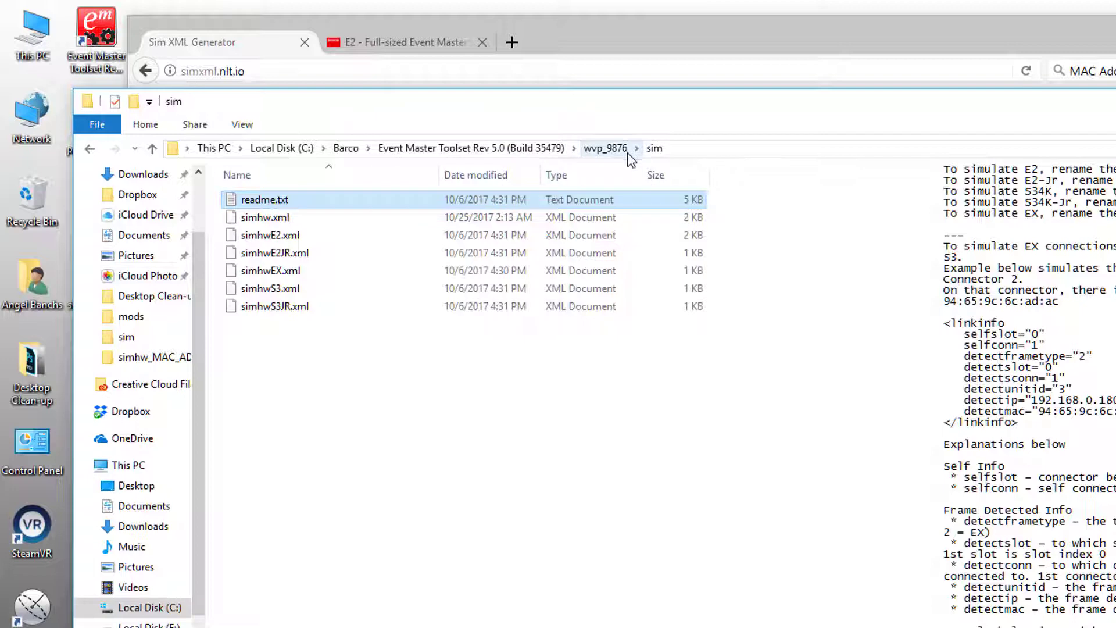
{"action": "left_click", "coordinate": [654, 149]}
{"action": "right_click", "coordinate": [396, 433]}
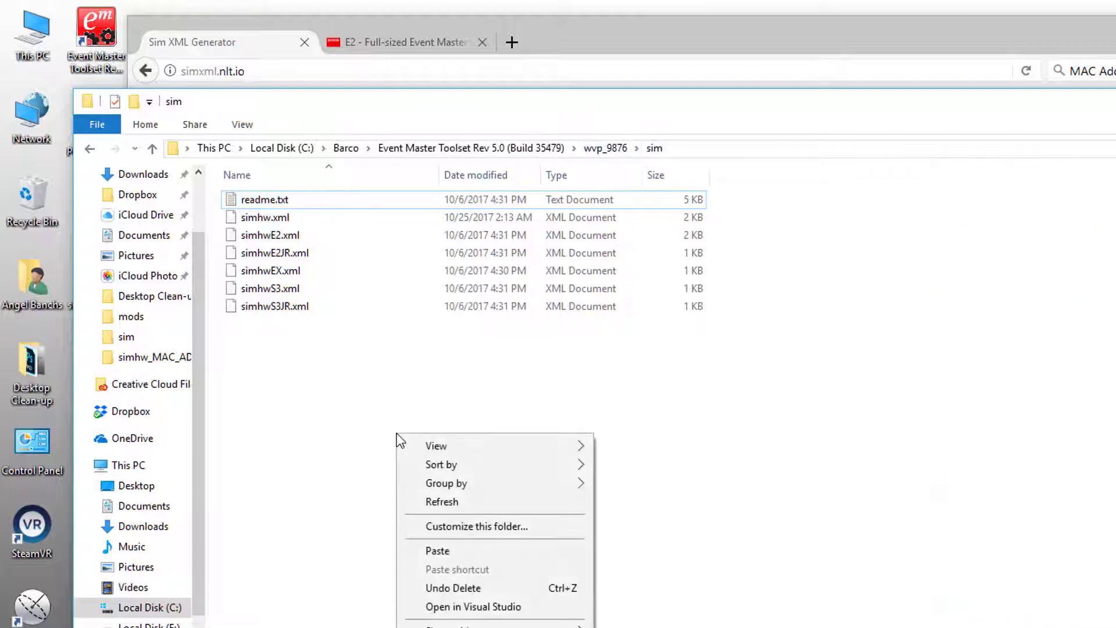
{"action": "left_click", "coordinate": [472, 550]}
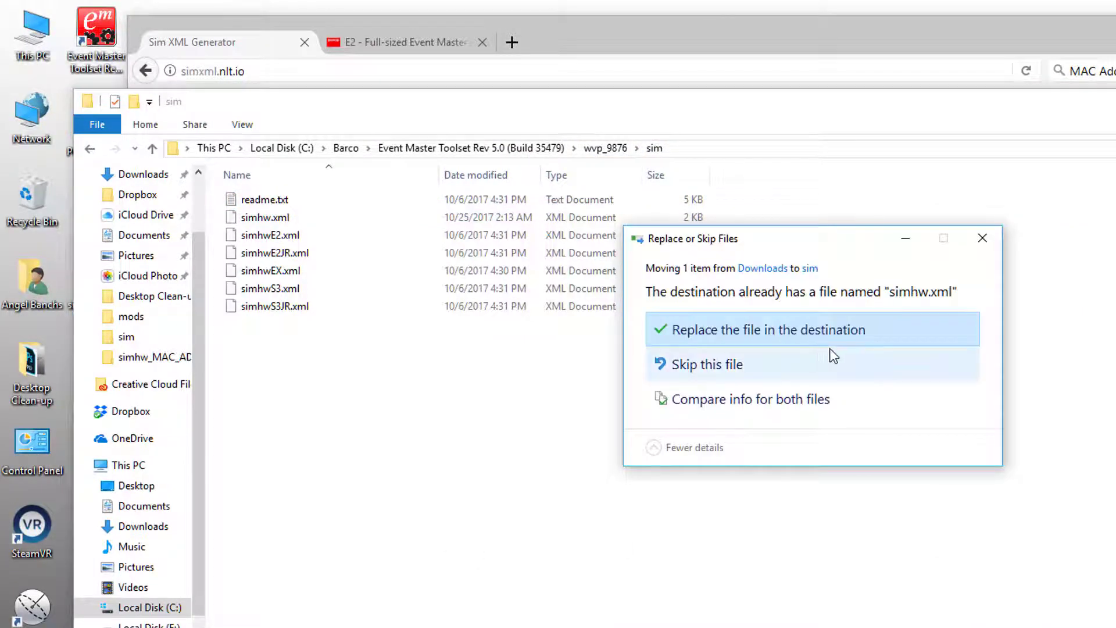
{"action": "left_click", "coordinate": [831, 330]}
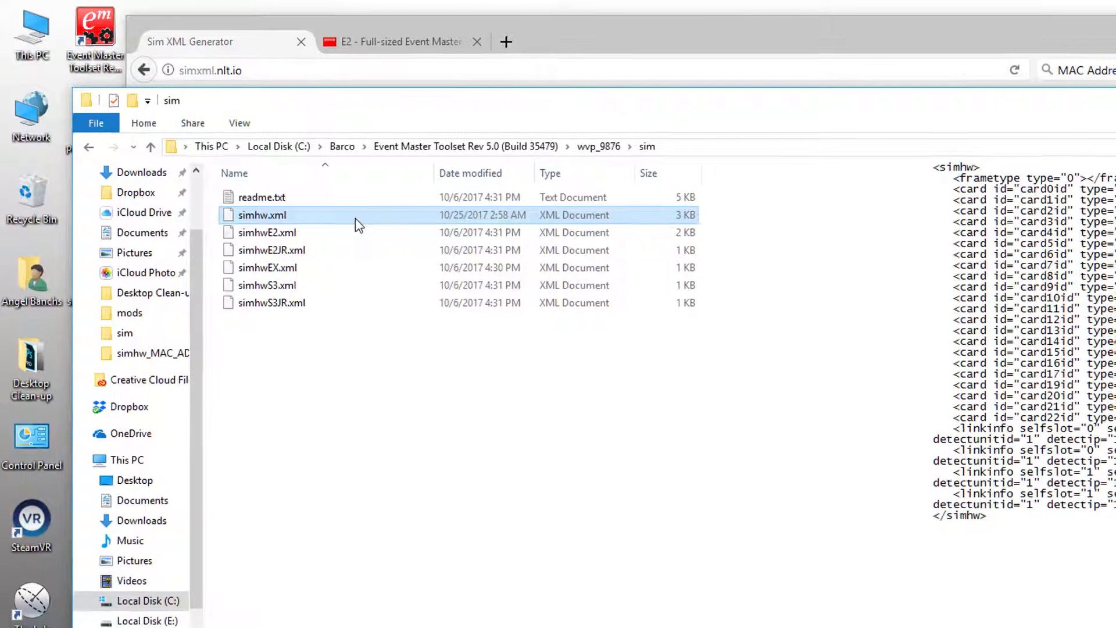
Open simhw.xml in Notepad and examine the four linkinfo lines, including their detectip and detectmac values
{"action": "right_click", "coordinate": [356, 219]}
{"action": "mouse_move", "coordinate": [550, 345]}
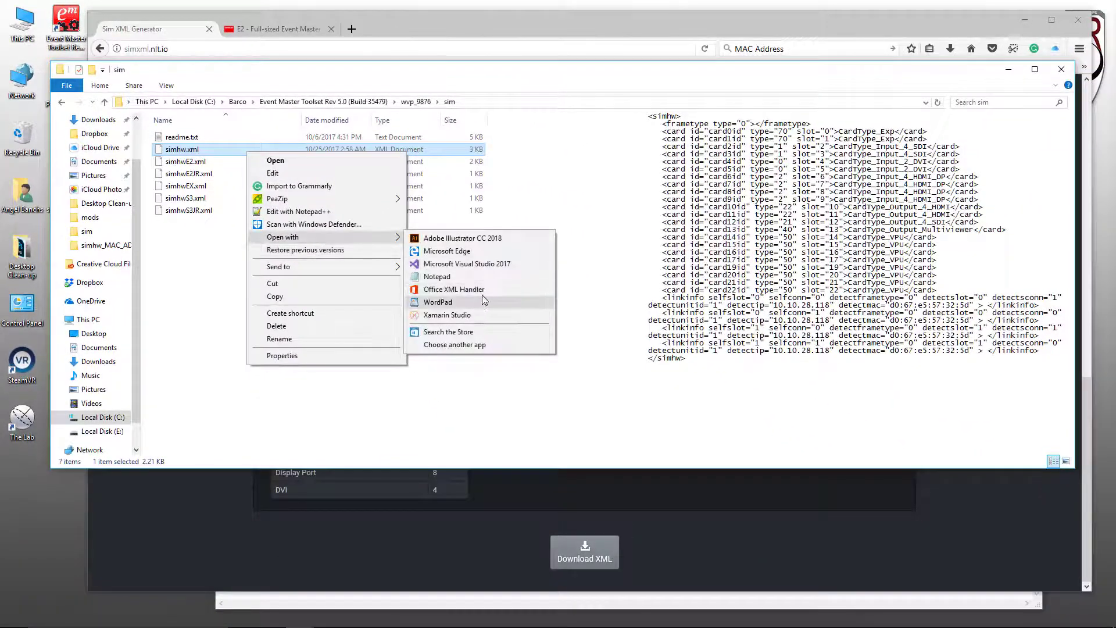
{"action": "left_click", "coordinate": [476, 276]}
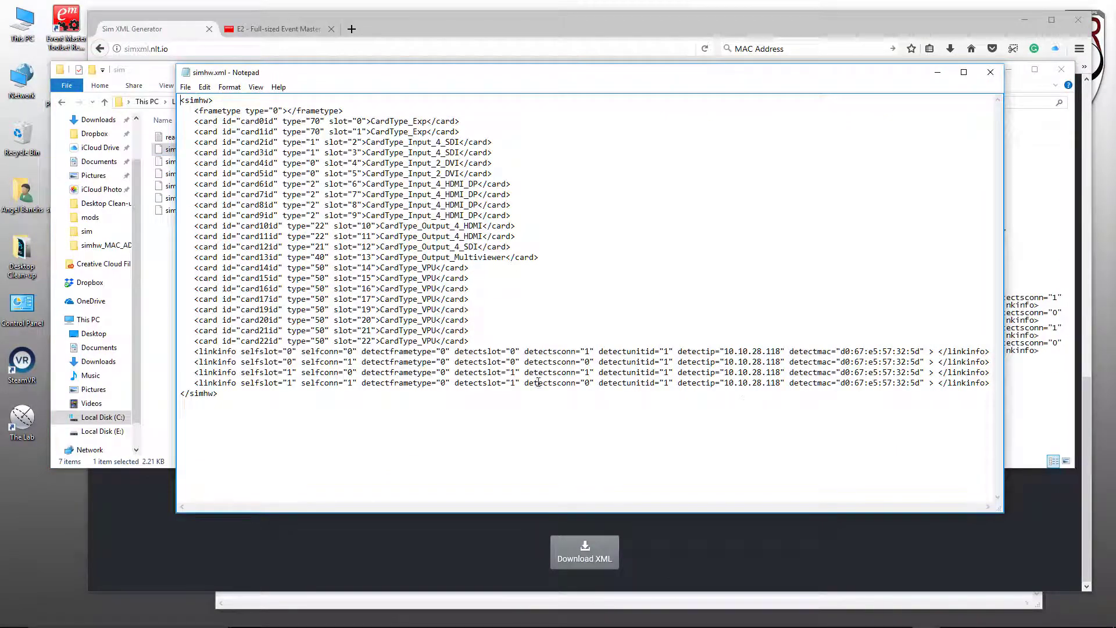
{"action": "left_click_drag", "start_coordinate": [194, 351], "coordinate": [988, 383]}
{"action": "left_click", "coordinate": [932, 429]}
{"action": "left_click_drag", "start_coordinate": [724, 351], "coordinate": [781, 351]}
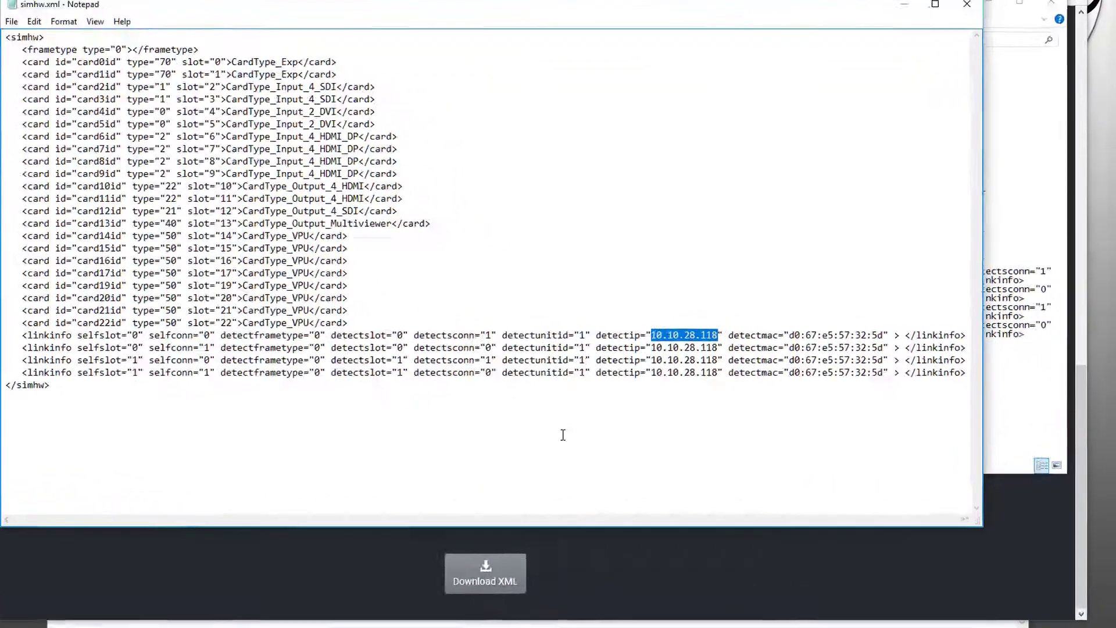
{"action": "left_click_drag", "start_coordinate": [886, 335], "coordinate": [790, 335]}
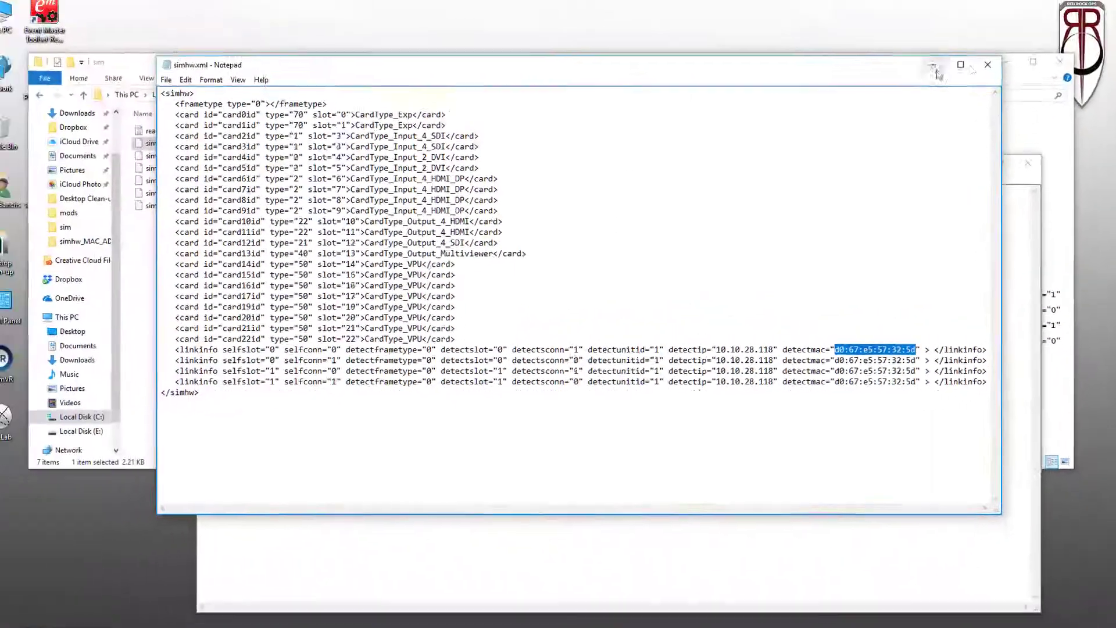
Close both Notepad windows and minimize the sim folder window
{"action": "left_click", "coordinate": [990, 72]}
{"action": "left_click", "coordinate": [1029, 168]}
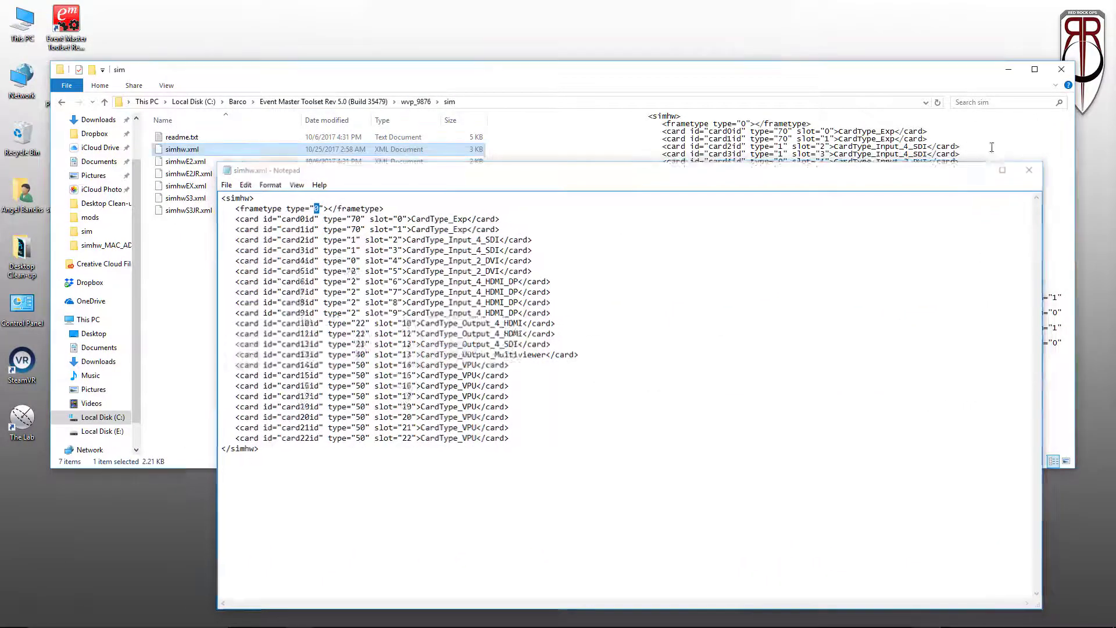
{"action": "left_click", "coordinate": [1008, 70]}
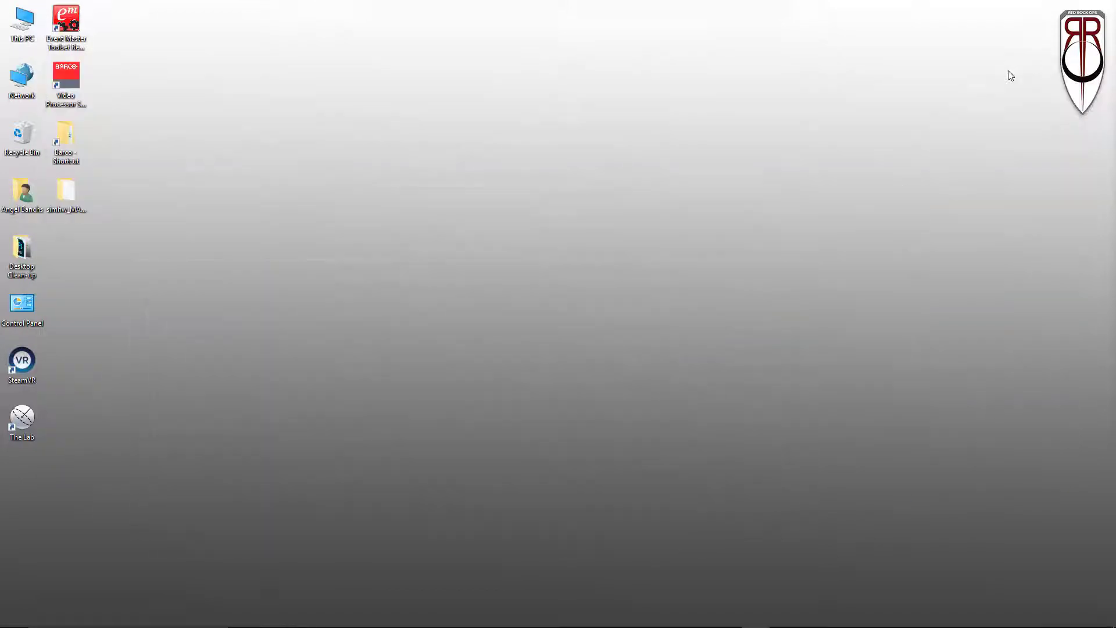
Start the Video Processor Simulator on the local computer and on the remote computer at 10.10.28.118, and minimize the local simulator window
{"action": "double_click", "coordinate": [62, 72]}
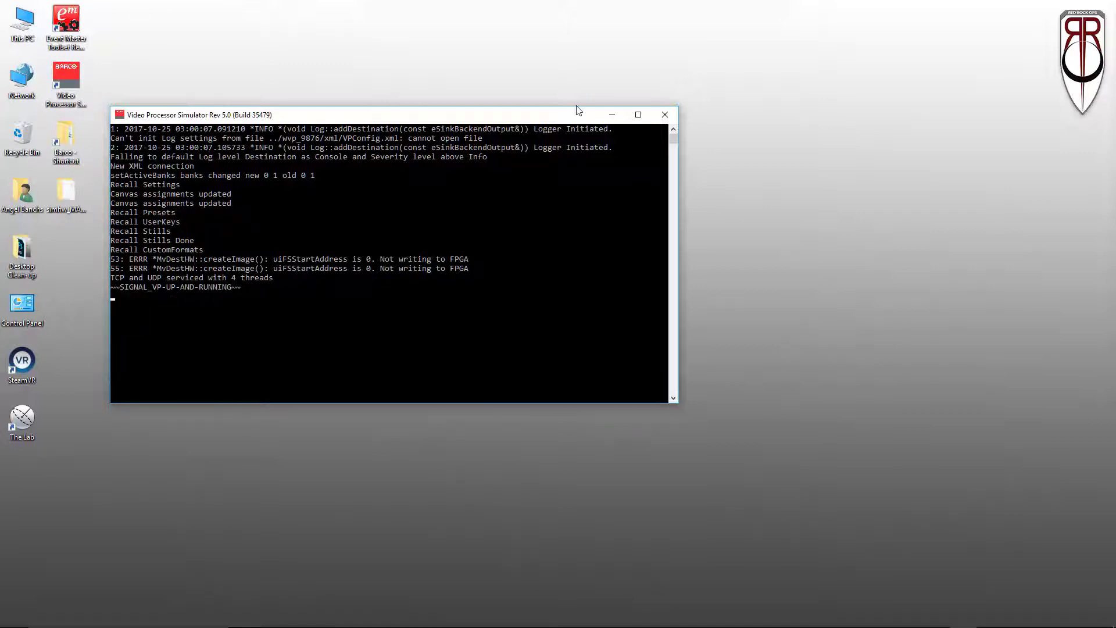
{"action": "mouse_move", "coordinate": [825, 627]}
{"action": "left_click", "coordinate": [881, 616]}
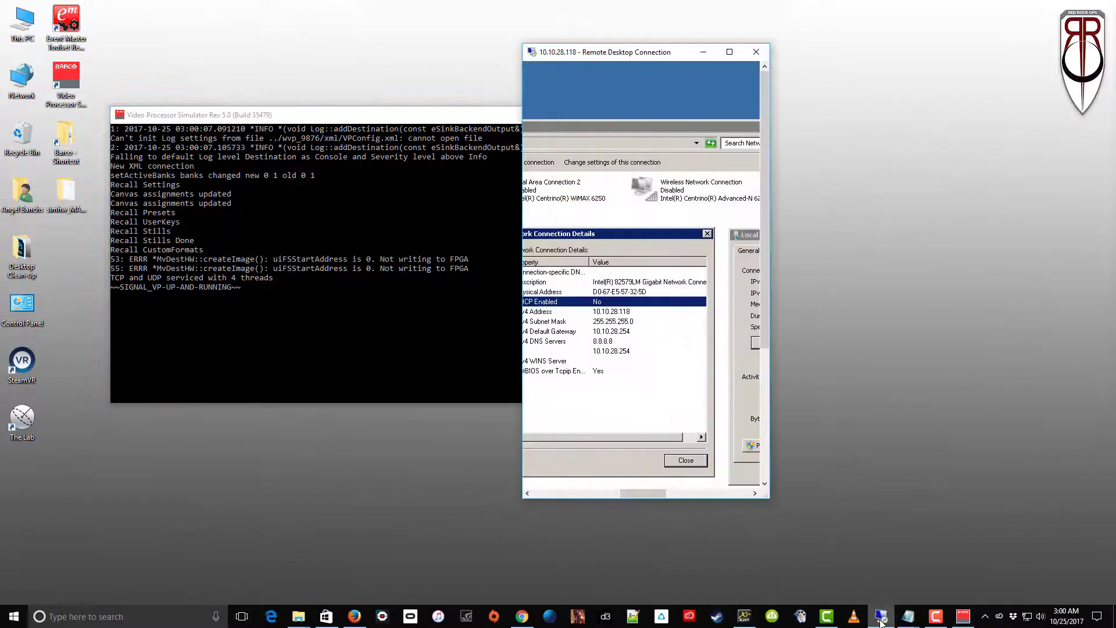
{"action": "left_click", "coordinate": [730, 52]}
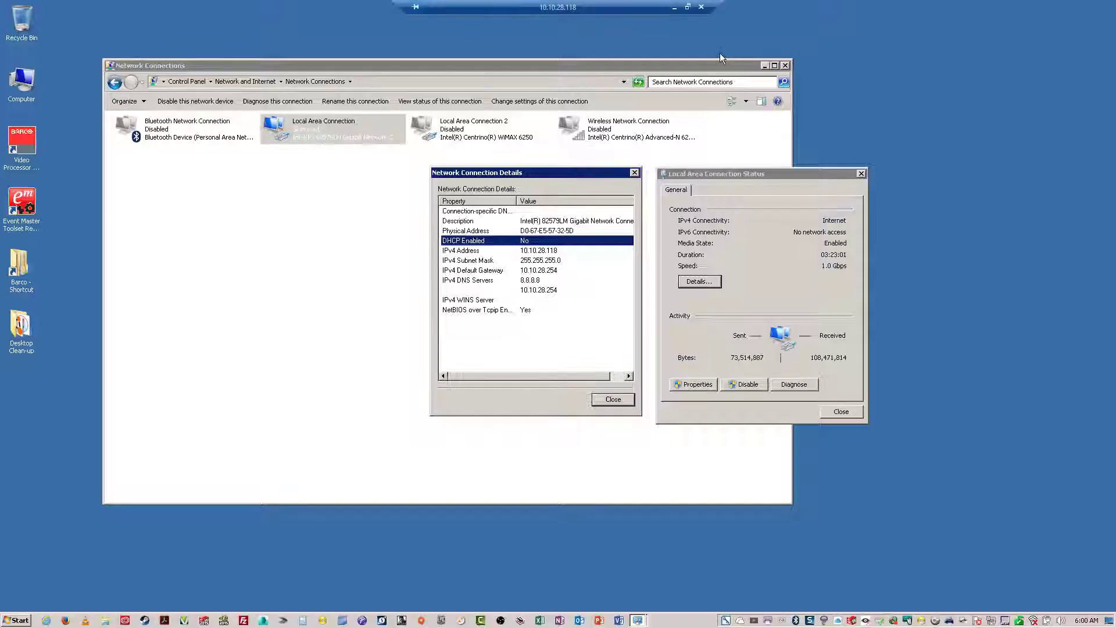
{"action": "double_click", "coordinate": [23, 142]}
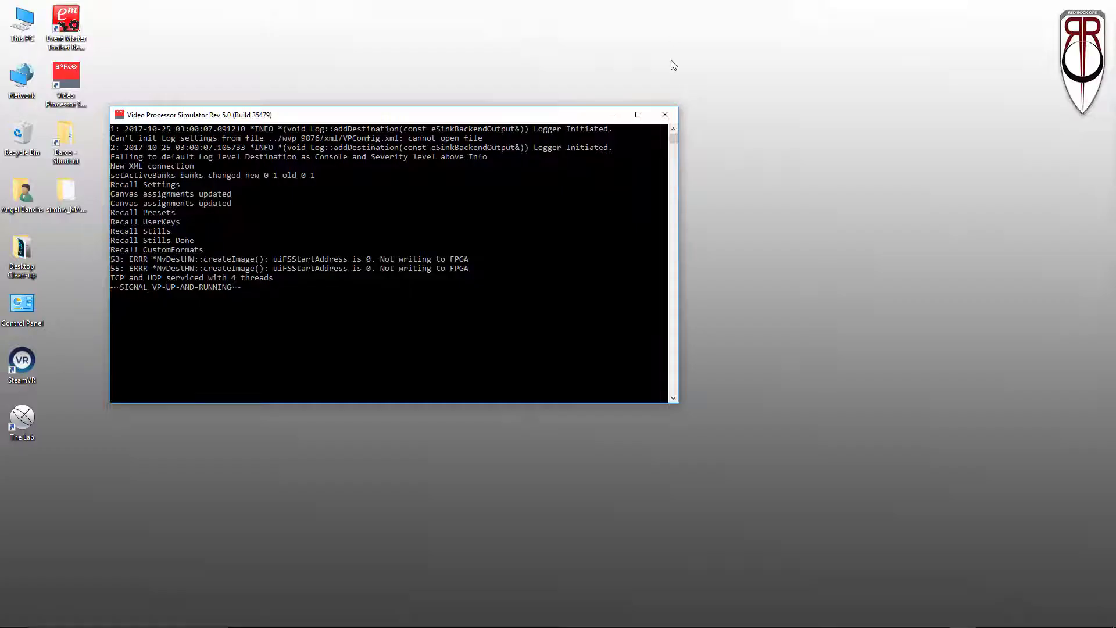
{"action": "left_click", "coordinate": [612, 114]}
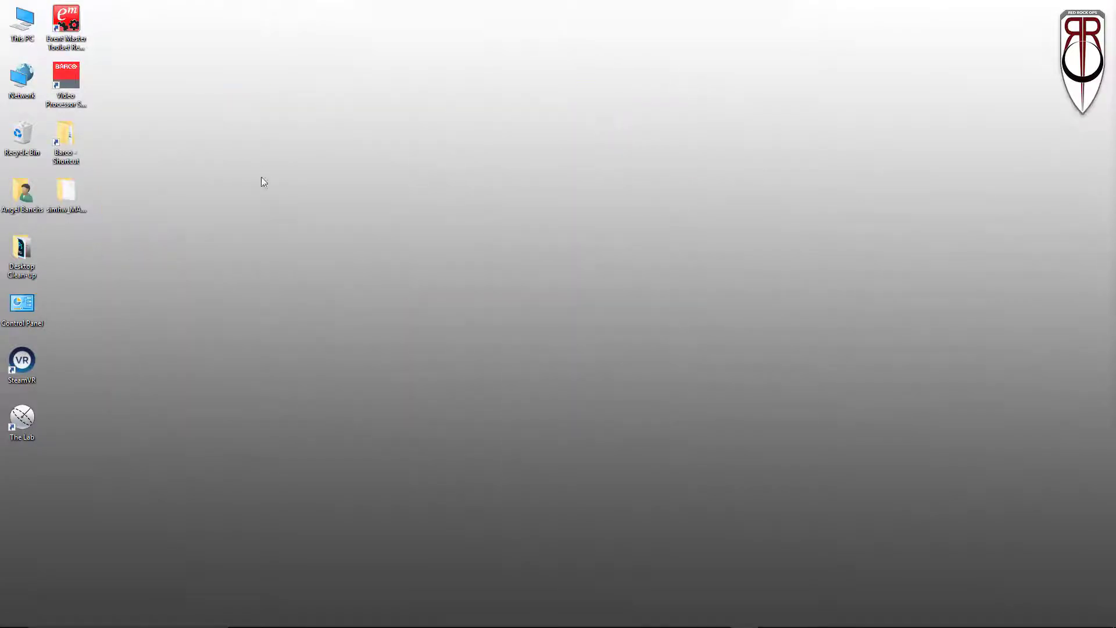
Launch Event Master Toolset, expand both discovered E2 systems' details, and add the system at 10.10.28.117 to the configuration
{"action": "double_click", "coordinate": [74, 27]}
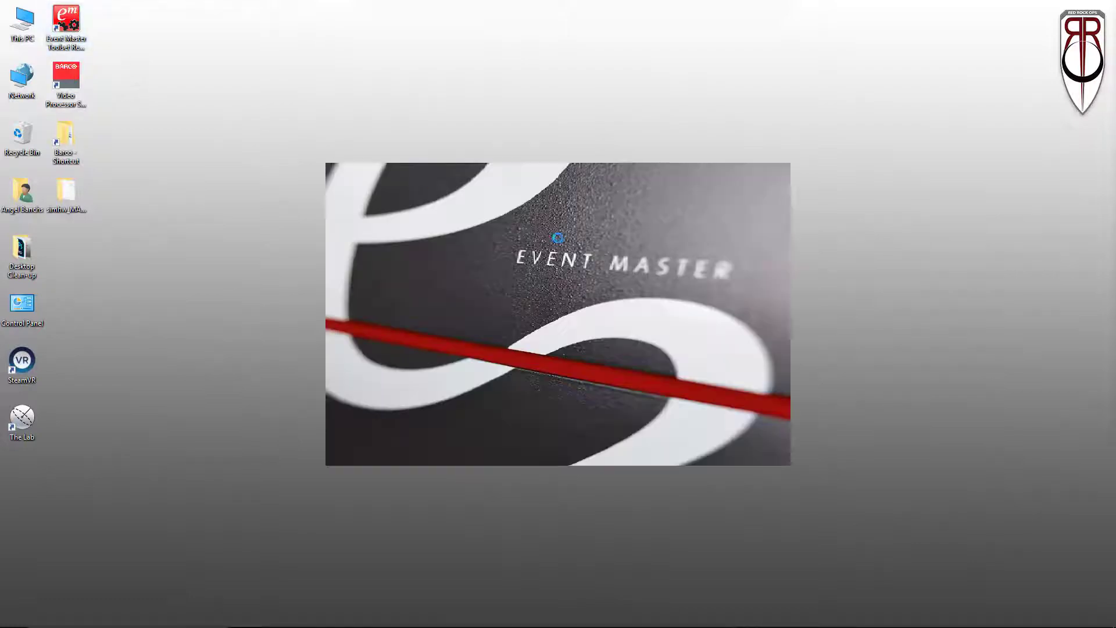
{"action": "left_click", "coordinate": [764, 151]}
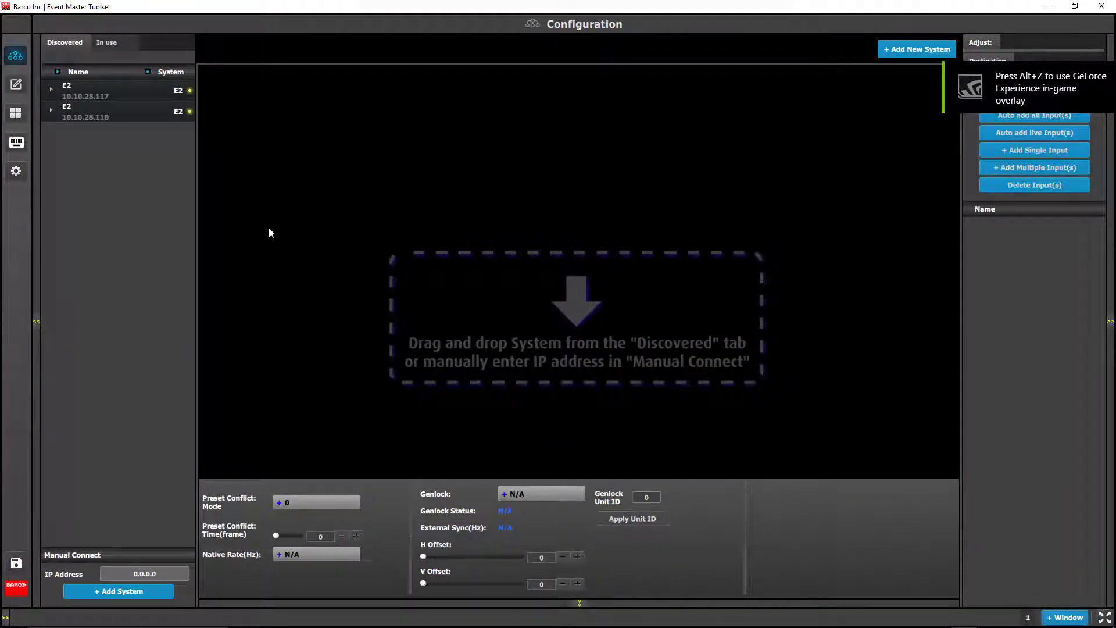
{"action": "left_click", "coordinate": [51, 90]}
{"action": "left_click", "coordinate": [51, 247]}
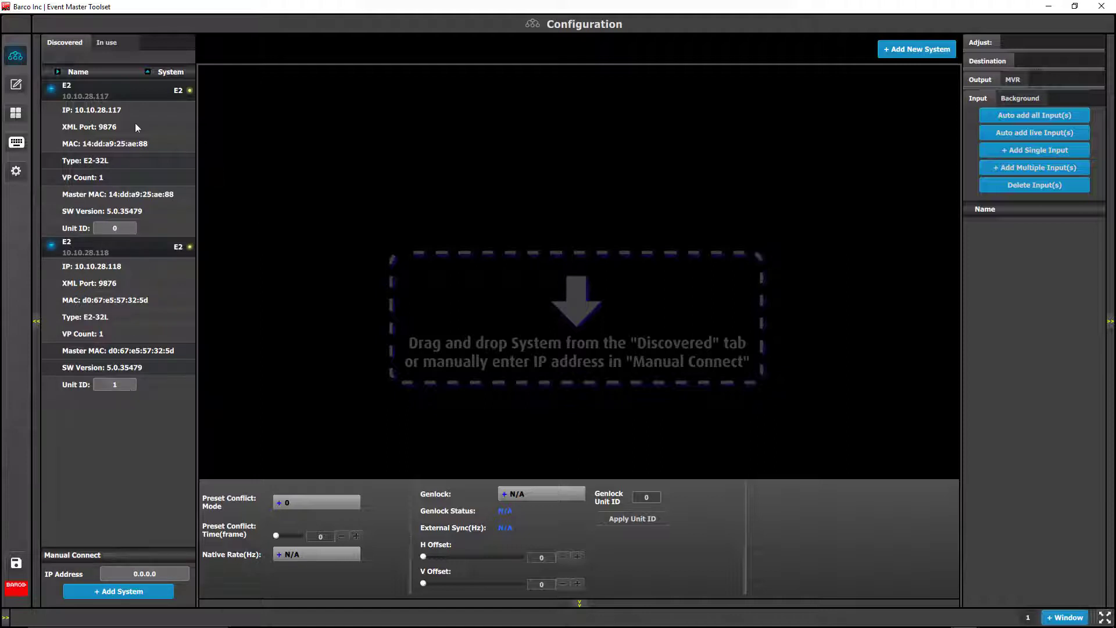
{"action": "left_click_drag", "start_coordinate": [99, 93], "coordinate": [530, 326]}
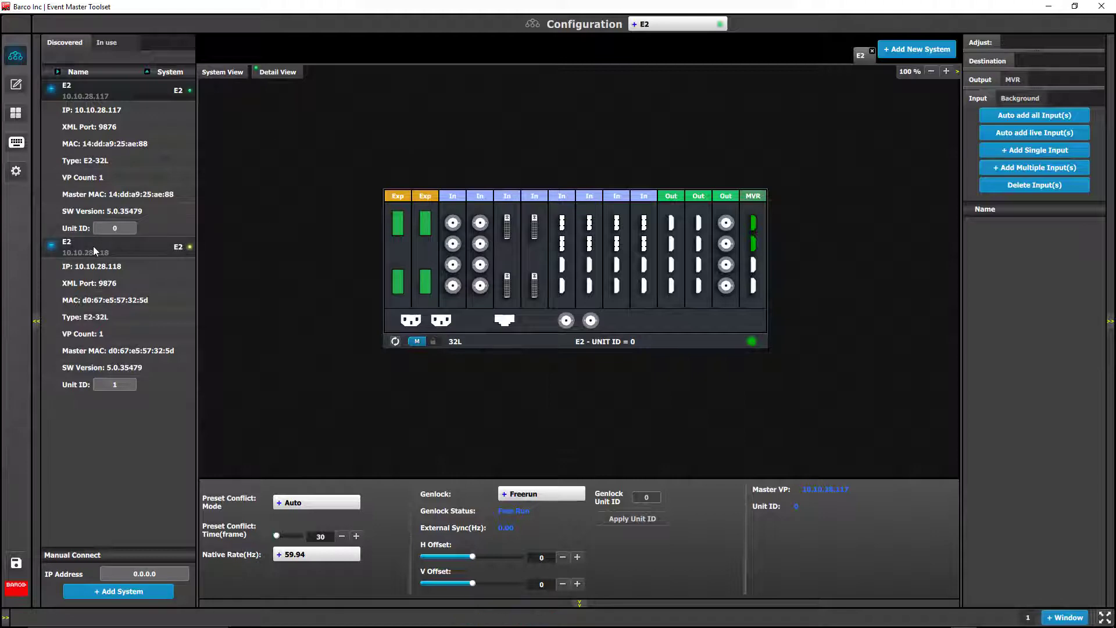
Add the discovered E2 system at 10.10.28.118 to the configuration as a slave of the existing system
{"action": "left_click_drag", "start_coordinate": [93, 246], "coordinate": [567, 405]}
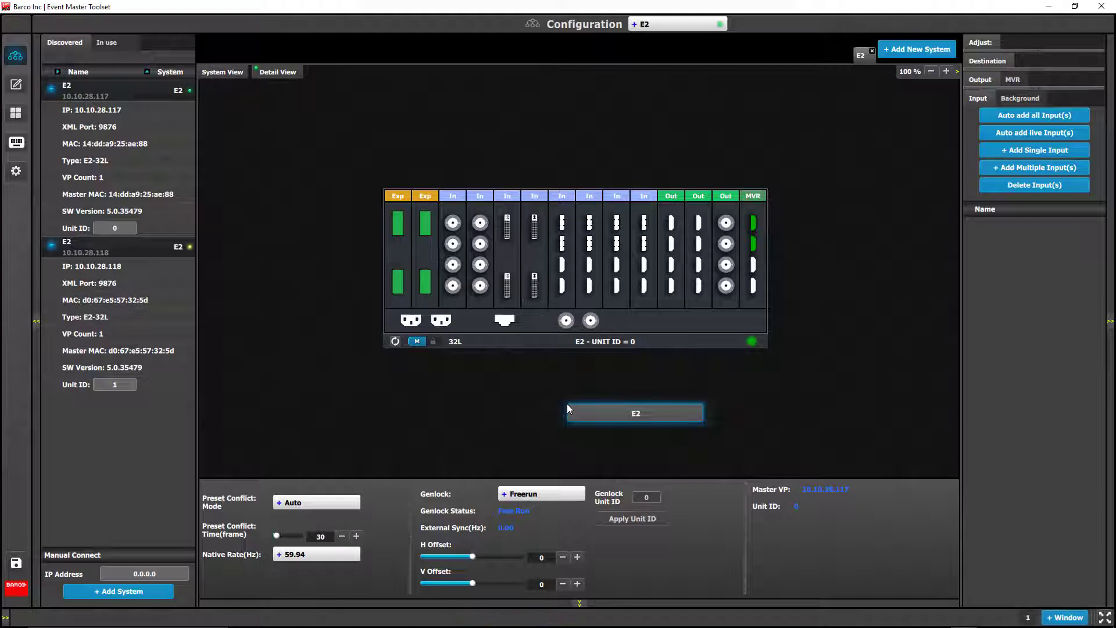
{"action": "left_click_drag", "start_coordinate": [567, 404], "coordinate": [567, 405]}
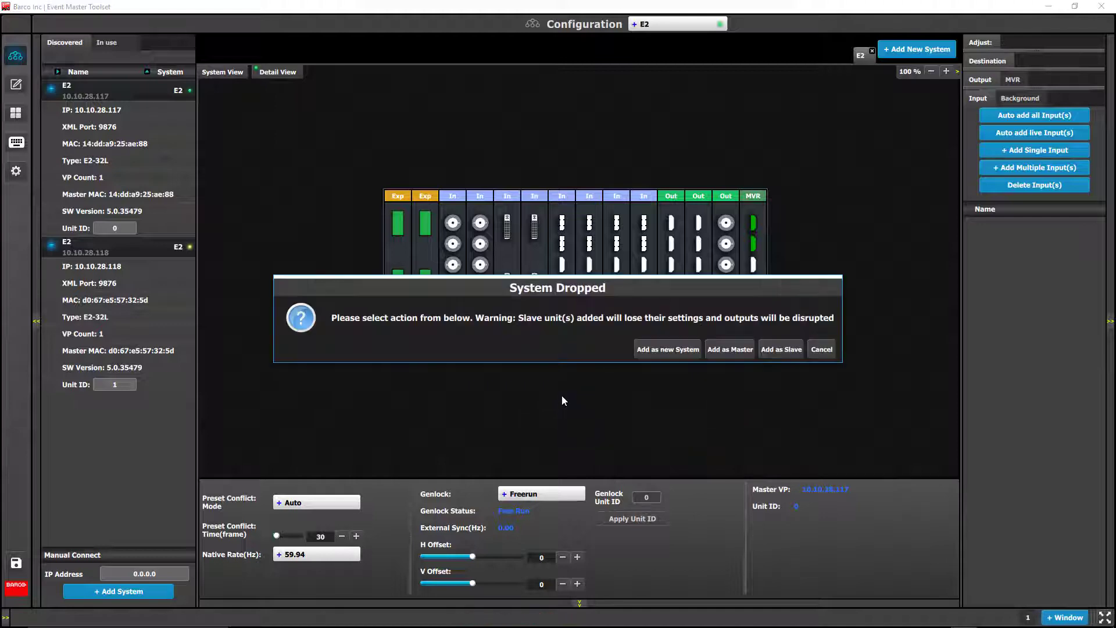
{"action": "left_click", "coordinate": [790, 352]}
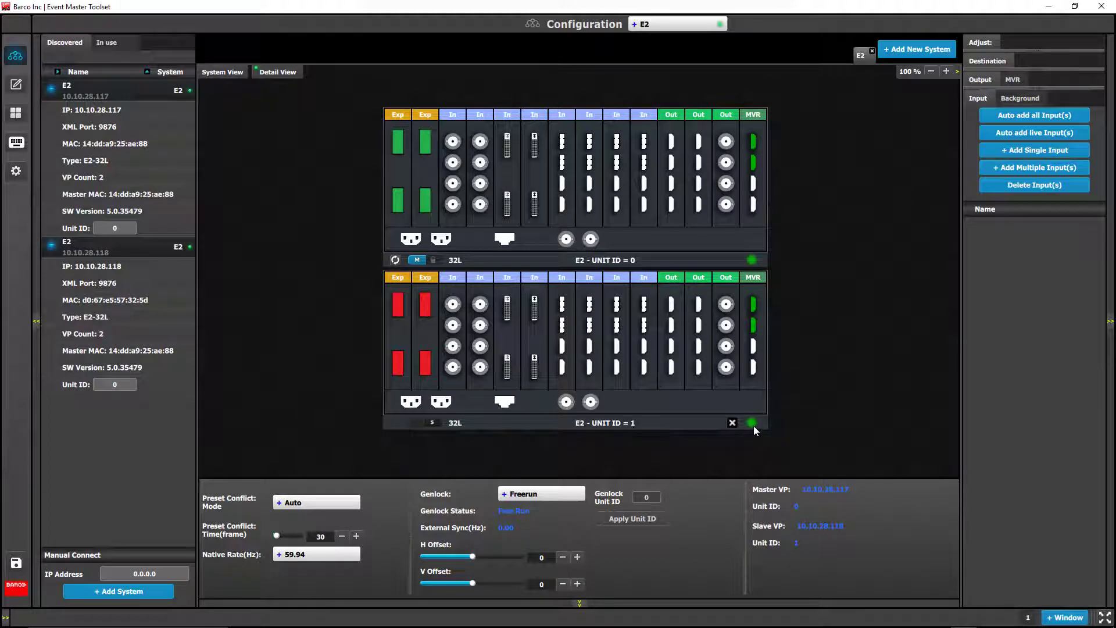
Add two single-output screen destinations, using the first connector of the last output card on Unit 1 and on Unit 0
{"action": "left_click", "coordinate": [726, 304]}
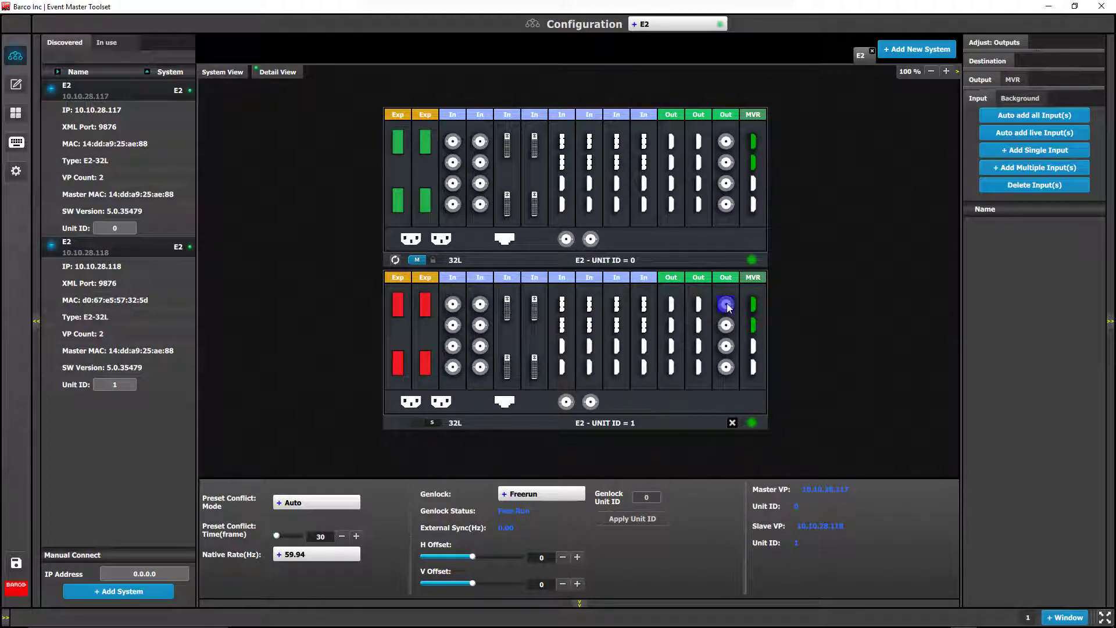
{"action": "left_click", "coordinate": [1003, 58]}
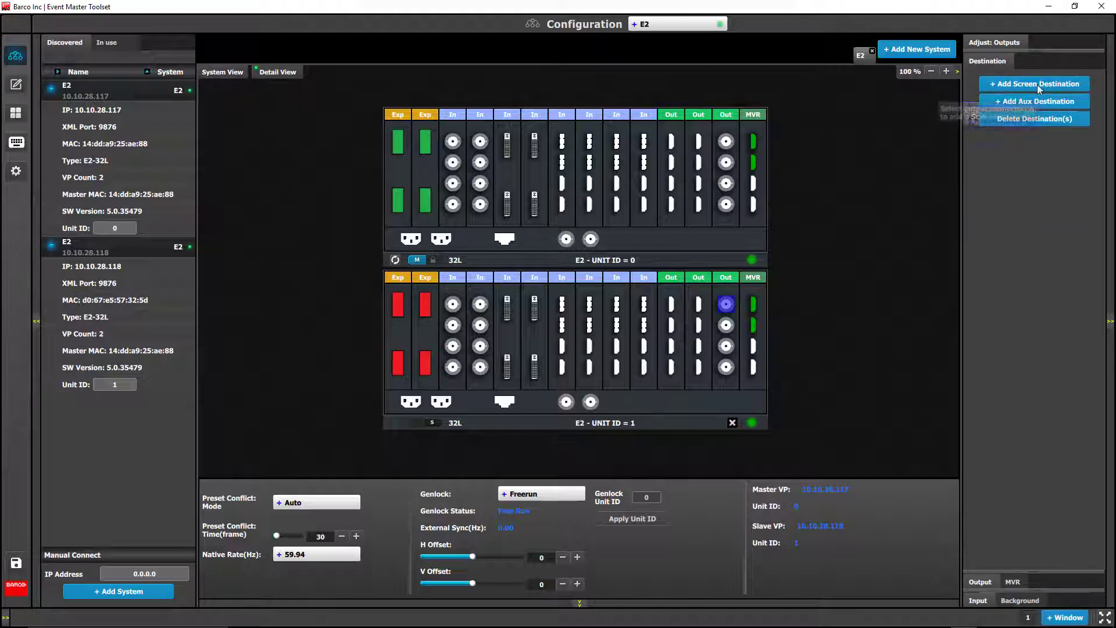
{"action": "left_click", "coordinate": [1036, 84]}
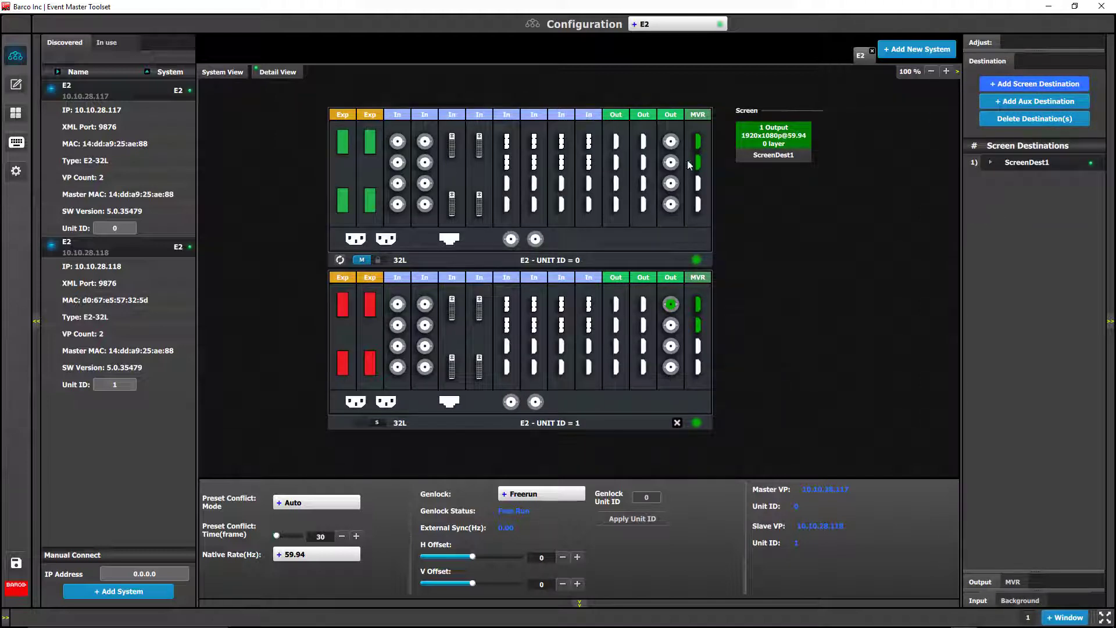
{"action": "left_click", "coordinate": [670, 143]}
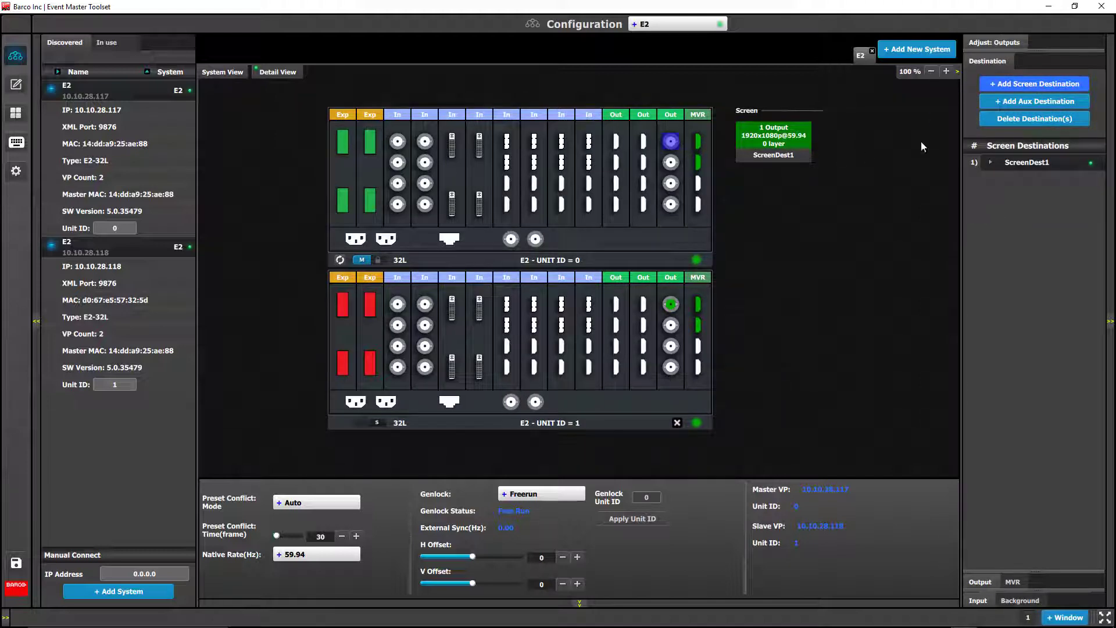
{"action": "left_click", "coordinate": [1049, 84]}
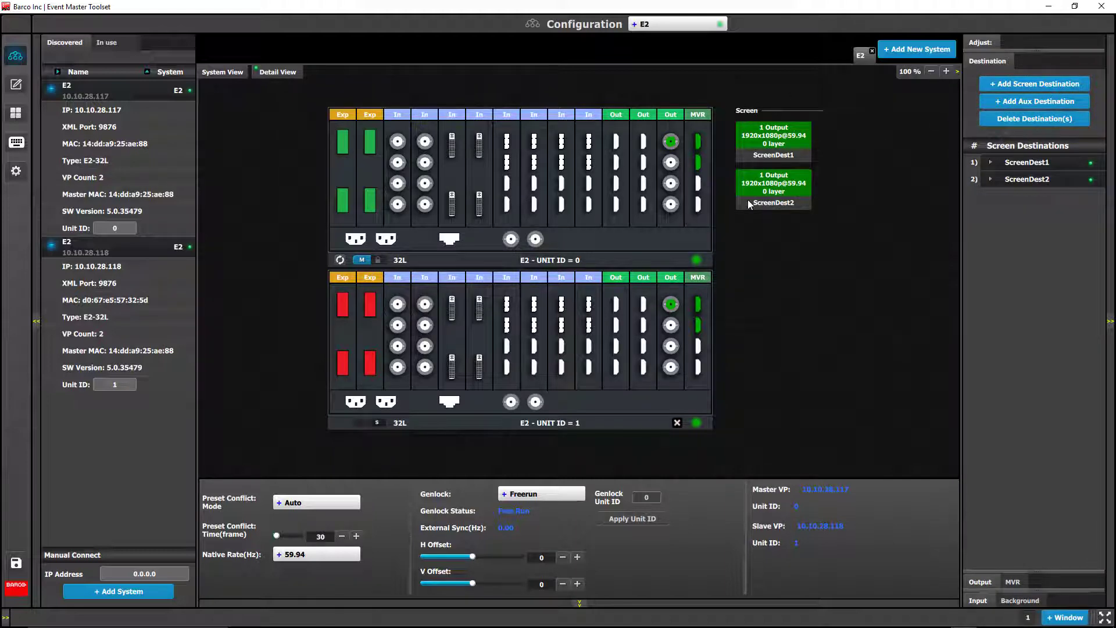
Delete the screen destinations ScreenDest1 and ScreenDest2
{"action": "left_click", "coordinate": [1024, 119]}
{"action": "left_click", "coordinate": [1070, 176]}
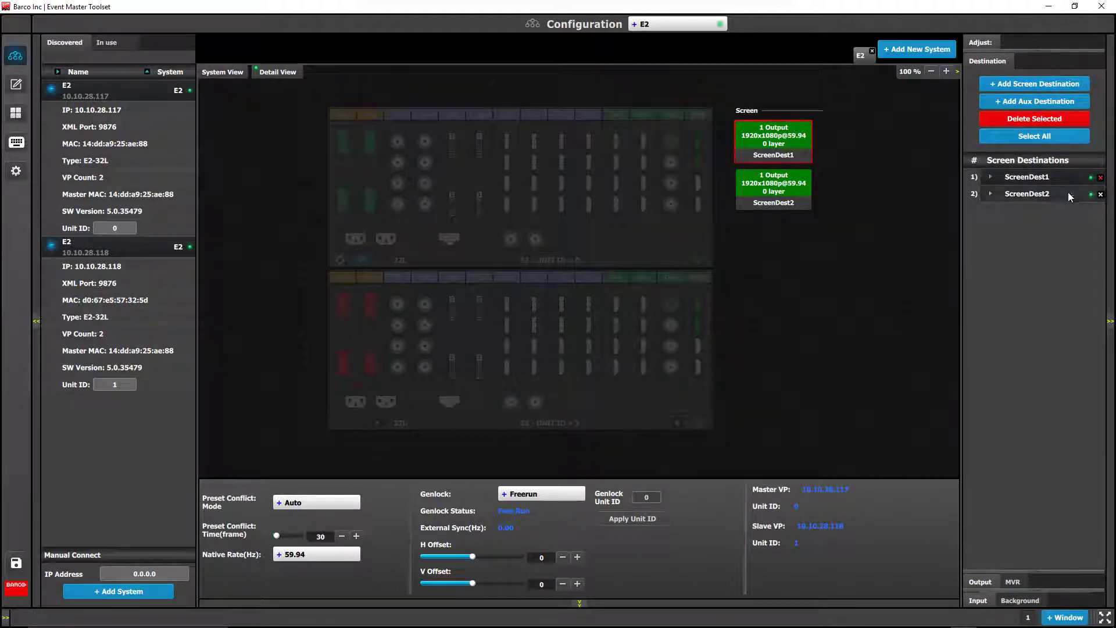
{"action": "left_click", "coordinate": [1101, 194]}
{"action": "left_click", "coordinate": [1034, 119]}
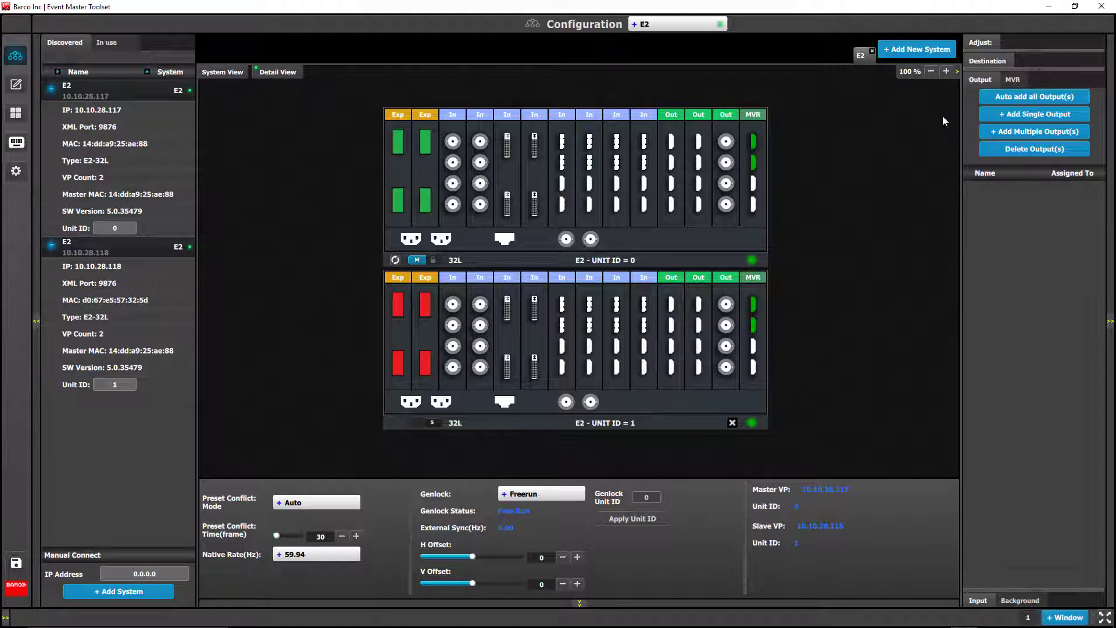
Disconnect from the E2 system and close Event Master Toolset, saving the changes
{"action": "left_click", "coordinate": [872, 51]}
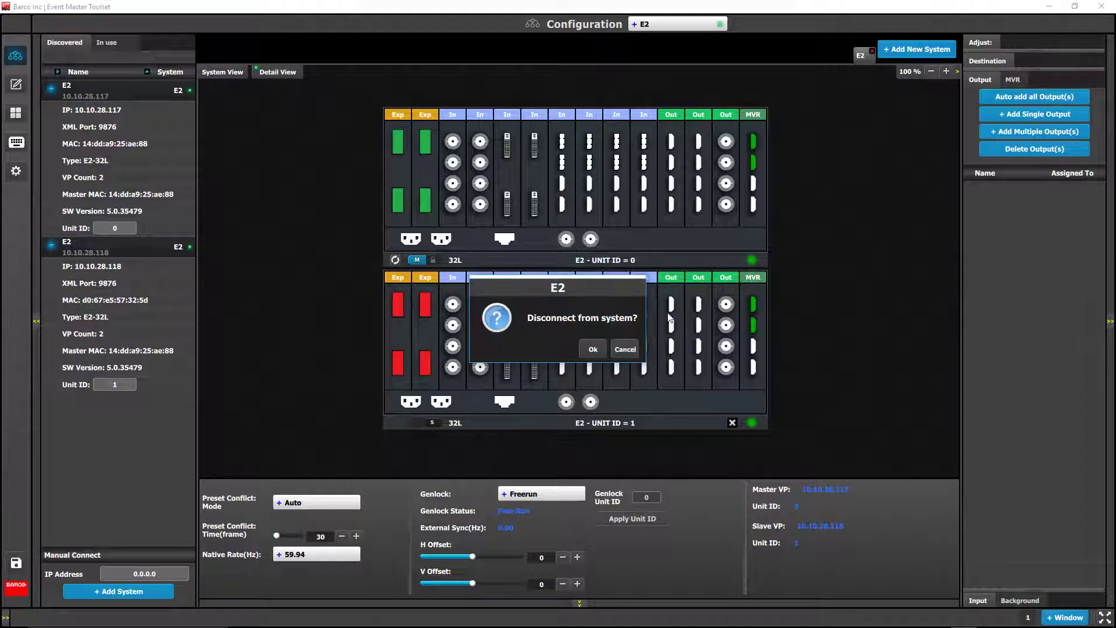
{"action": "left_click", "coordinate": [594, 350]}
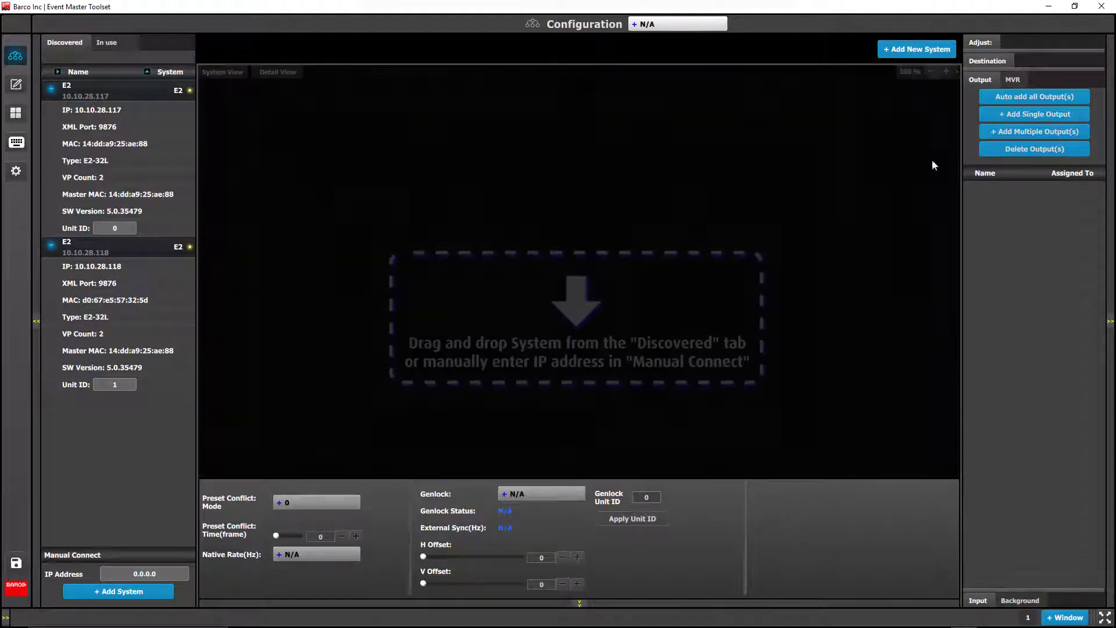
{"action": "left_click", "coordinate": [1102, 7]}
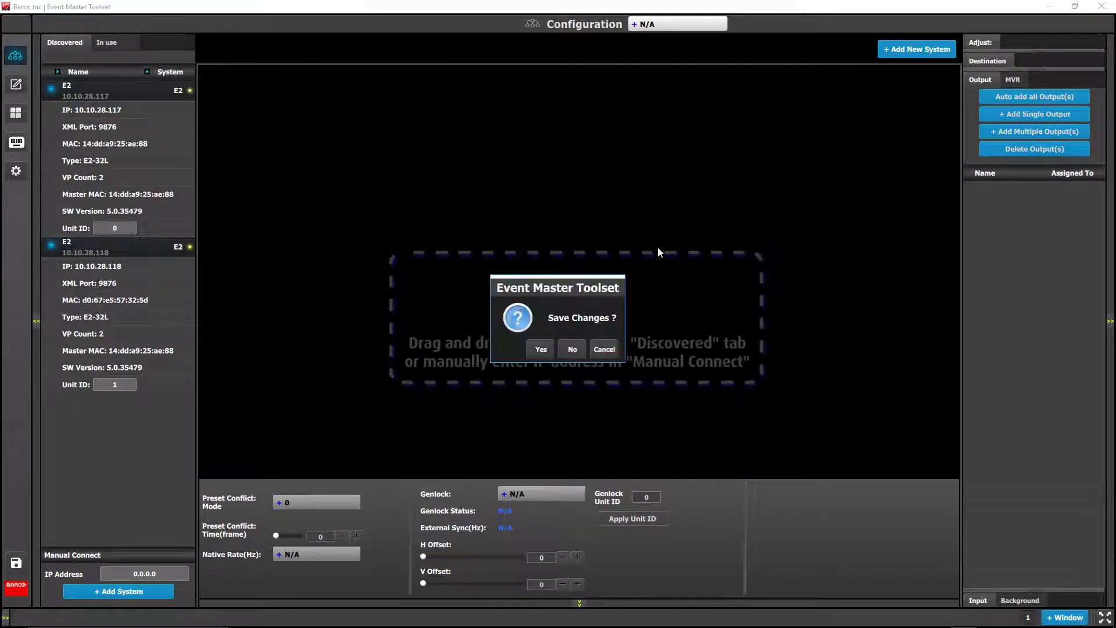
{"action": "left_click", "coordinate": [533, 351]}
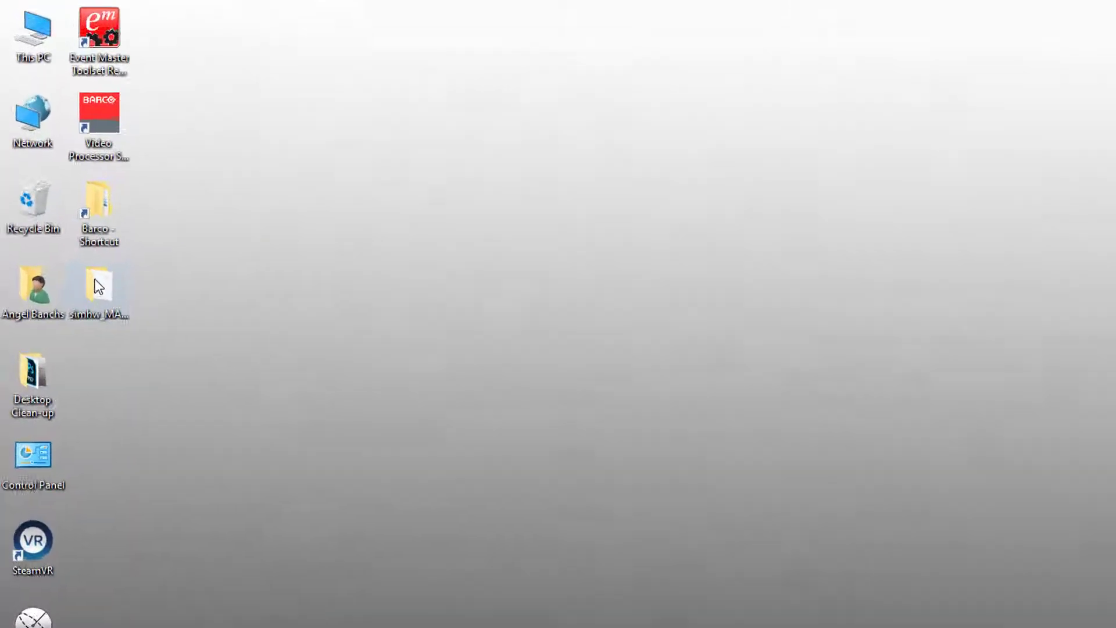
Open simhw.xml from the desktop folder simhw_MAC_ADD_ERROR in Notepad and examine the detectmac value in the linkinfo lines
{"action": "left_click", "coordinate": [63, 186]}
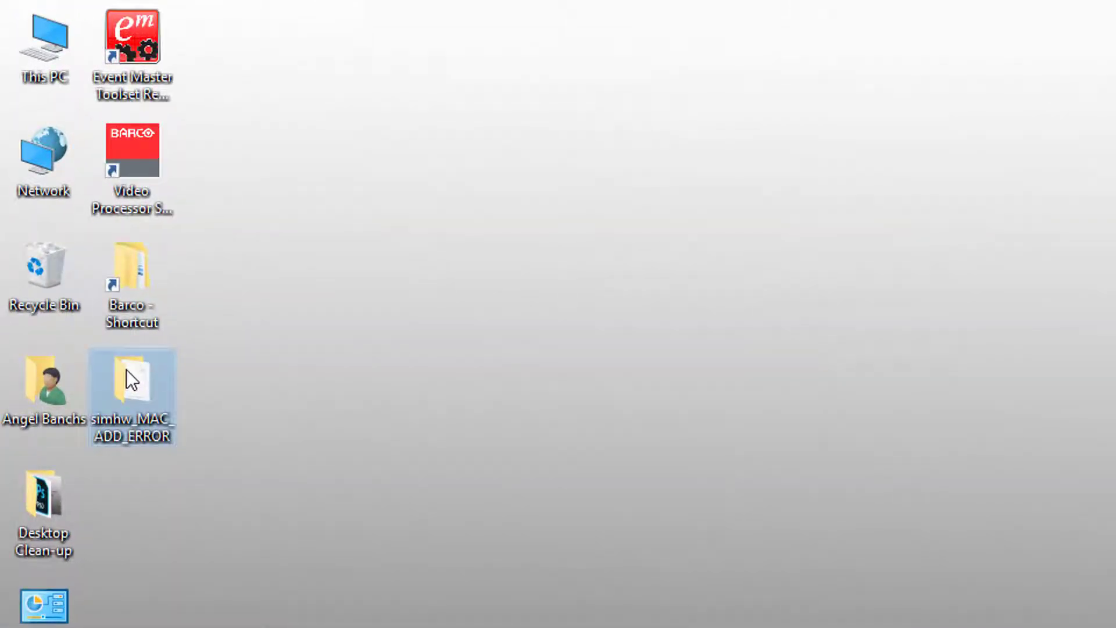
{"action": "right_click", "coordinate": [127, 370]}
{"action": "left_click", "coordinate": [147, 384]}
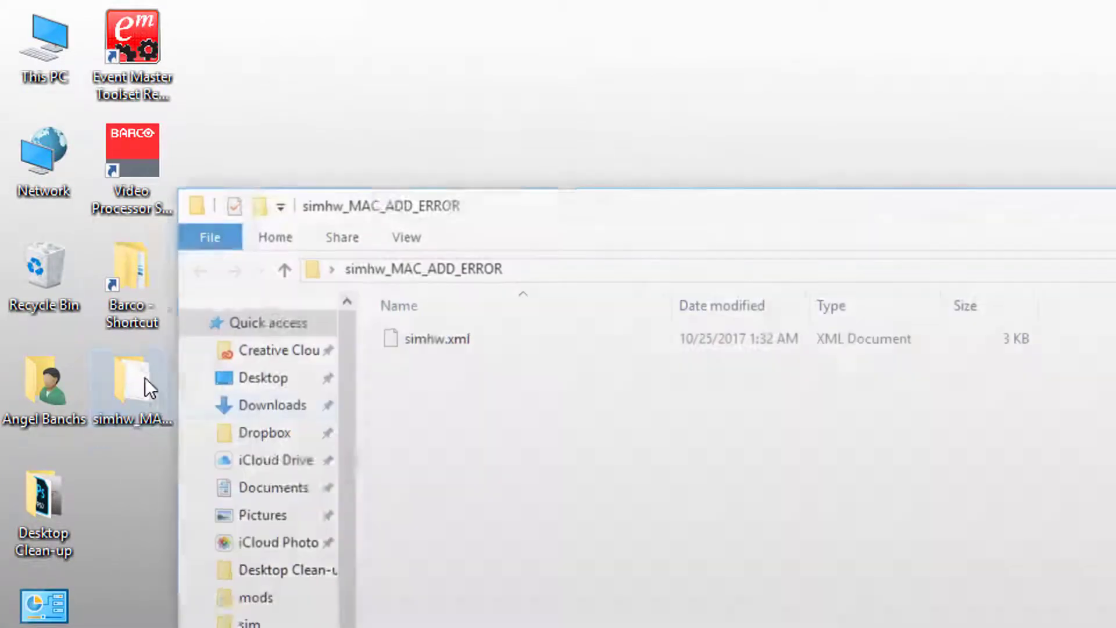
{"action": "right_click", "coordinate": [413, 332]}
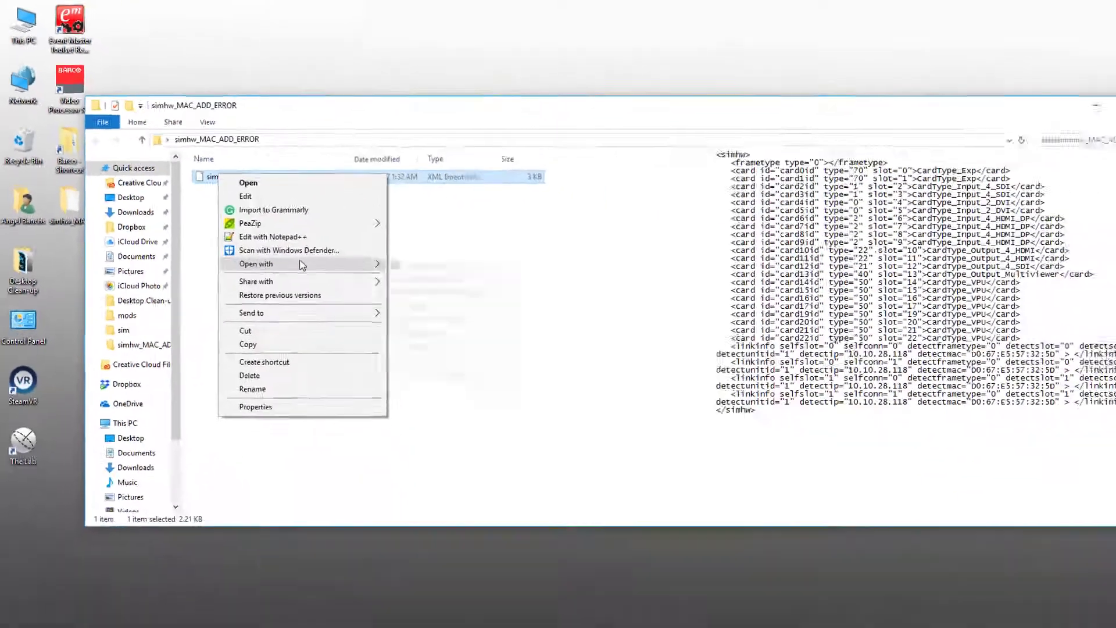
{"action": "mouse_move", "coordinate": [512, 444]}
{"action": "left_click", "coordinate": [728, 517]}
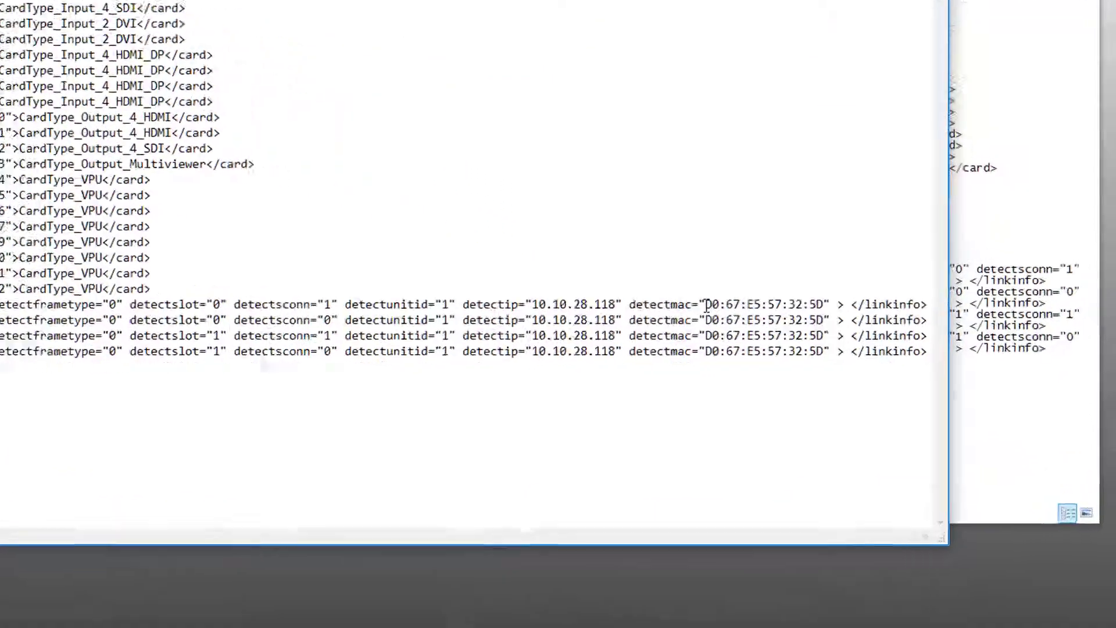
{"action": "left_click_drag", "start_coordinate": [840, 352], "coordinate": [876, 354]}
{"action": "left_click_drag", "start_coordinate": [667, 269], "coordinate": [750, 269]}
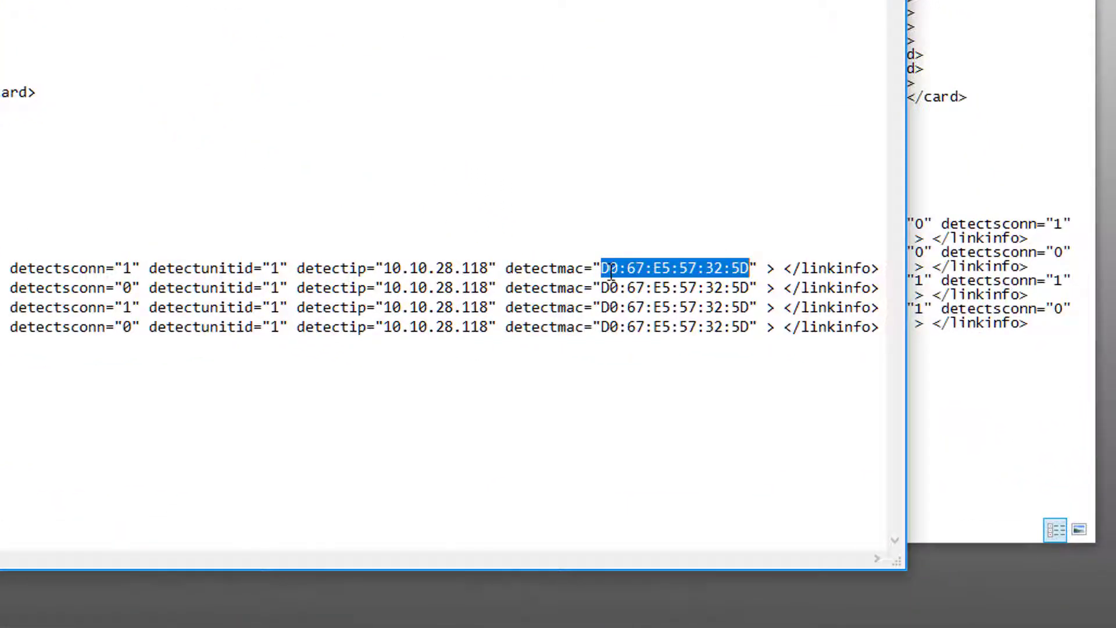
{"action": "left_click_drag", "start_coordinate": [601, 269], "coordinate": [661, 270]}
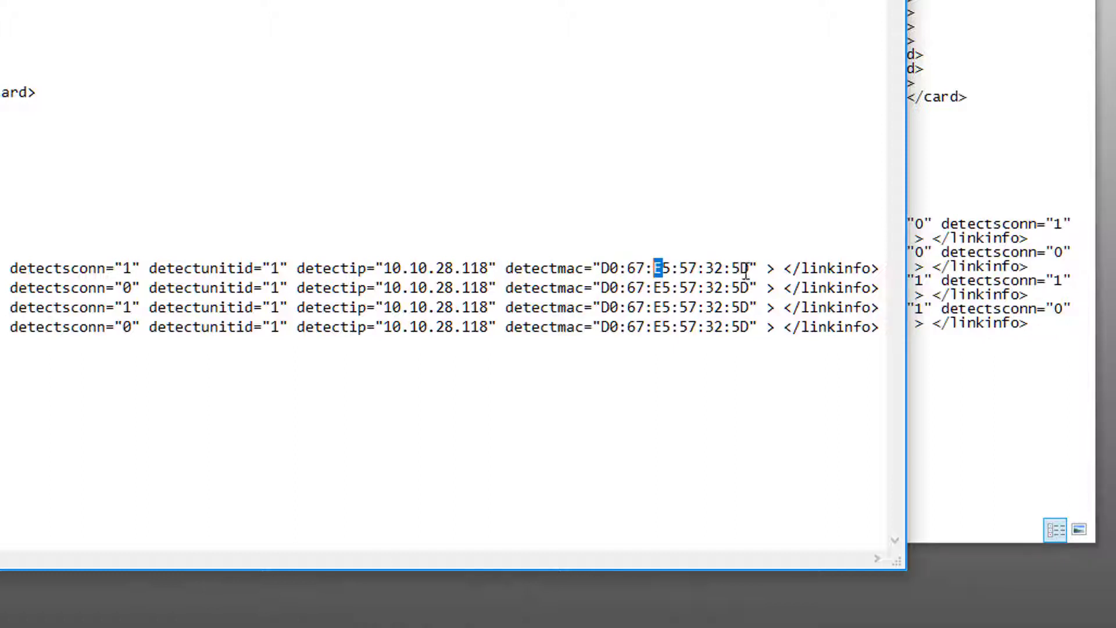
{"action": "left_click_drag", "start_coordinate": [741, 270], "coordinate": [750, 270]}
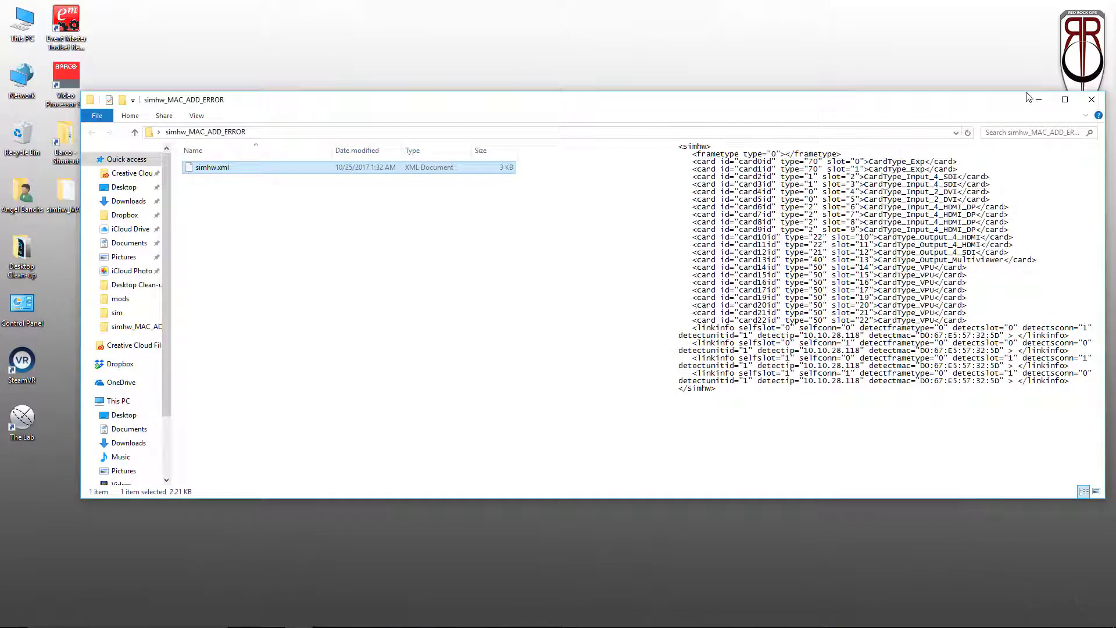
Copy simhw.xml from simhw_MAC_ADD_ERROR into the Toolset's wvp_9876\sim folder, replacing the existing file
{"action": "left_click", "coordinate": [1037, 103]}
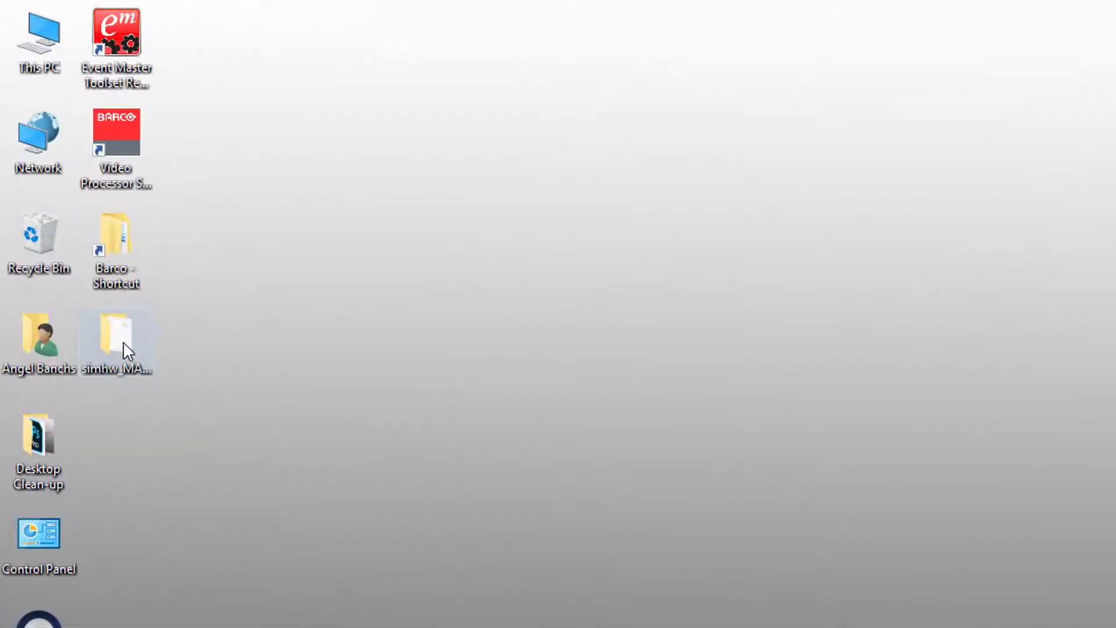
{"action": "double_click", "coordinate": [121, 344]}
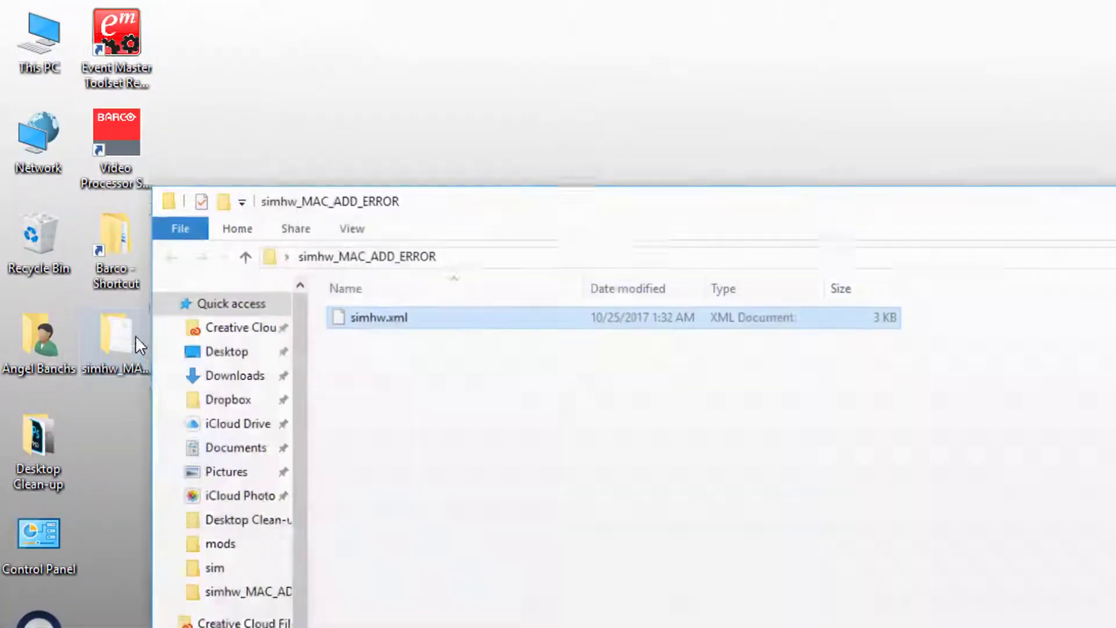
{"action": "right_click", "coordinate": [535, 294]}
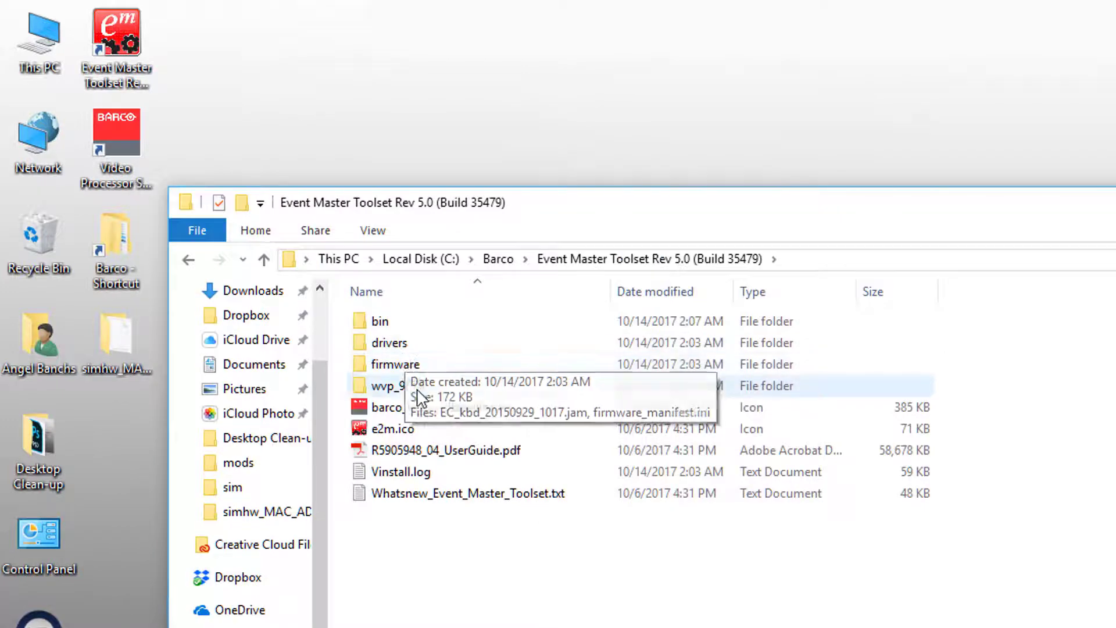
{"action": "double_click", "coordinate": [416, 386]}
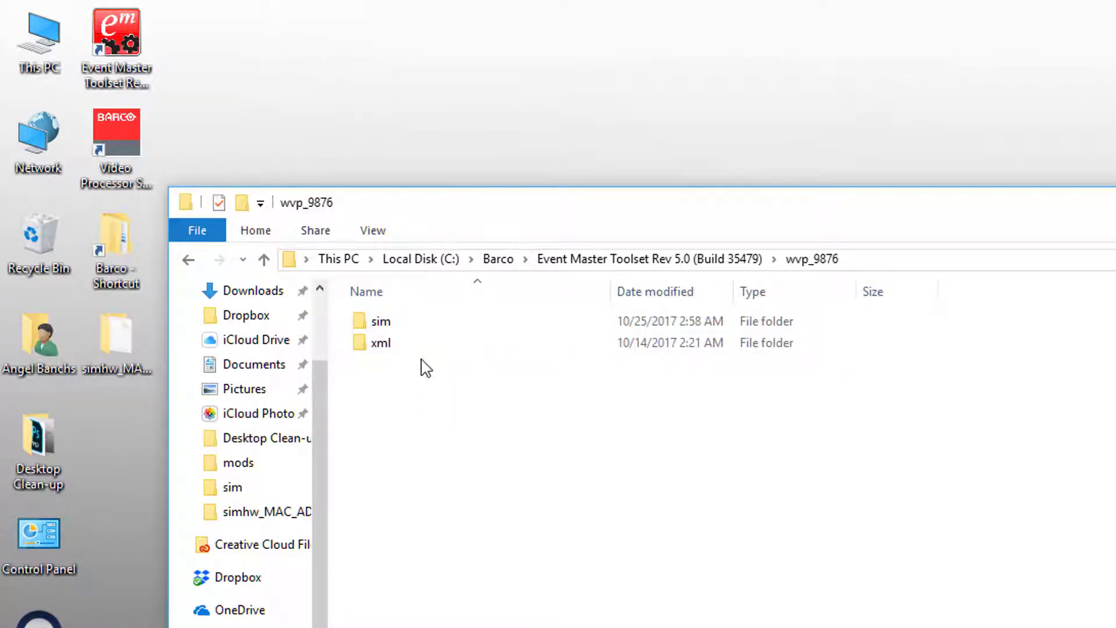
{"action": "double_click", "coordinate": [399, 330]}
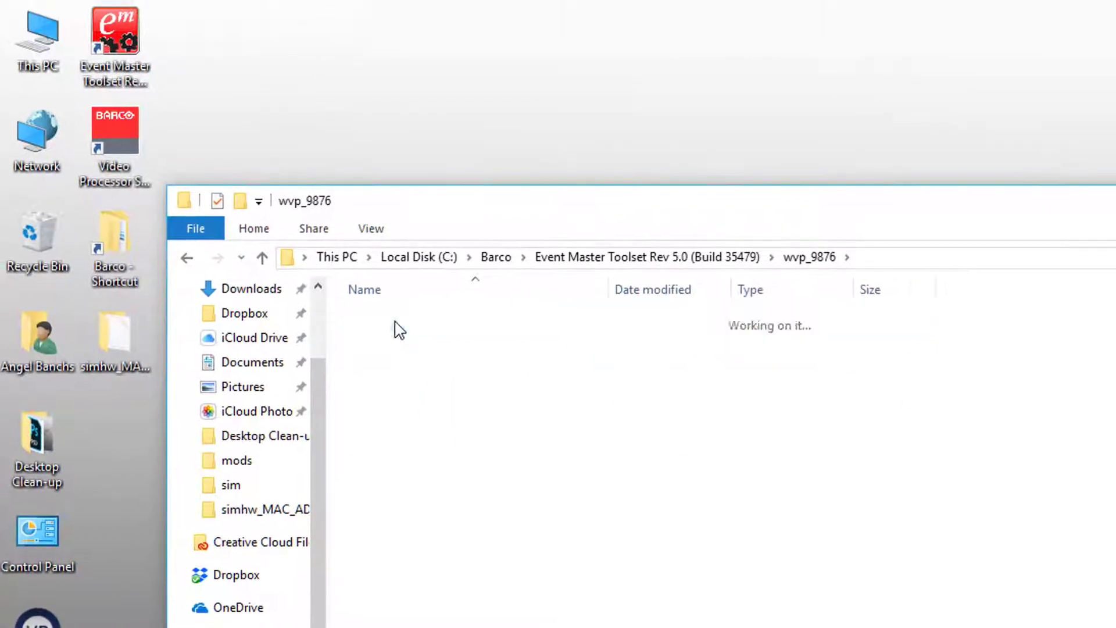
{"action": "right_click", "coordinate": [475, 592]}
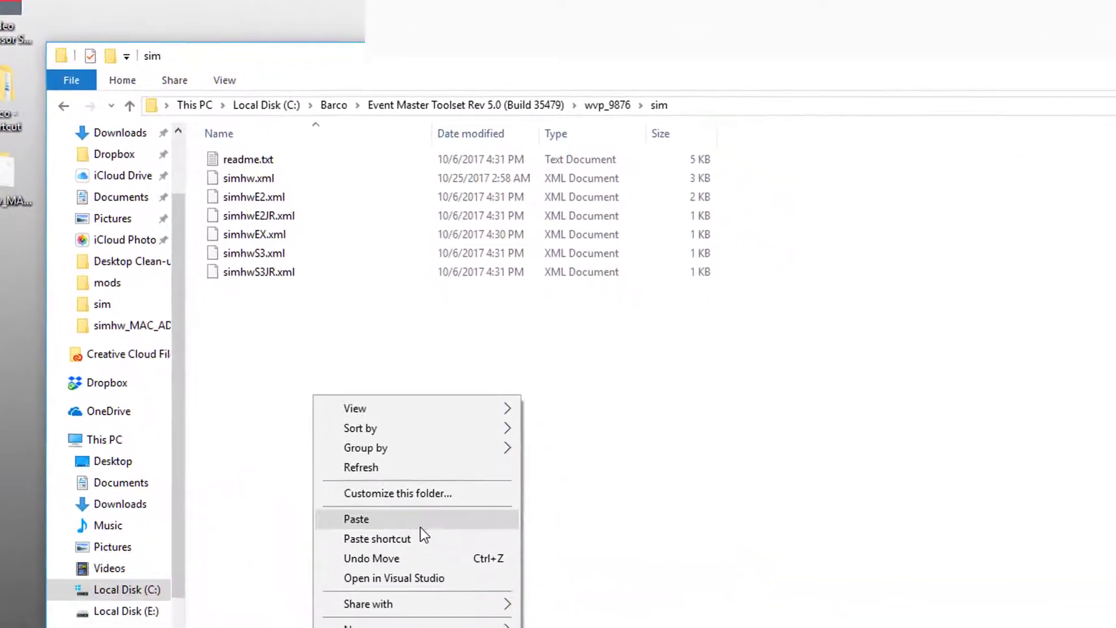
{"action": "left_click", "coordinate": [415, 586]}
{"action": "left_click", "coordinate": [825, 281]}
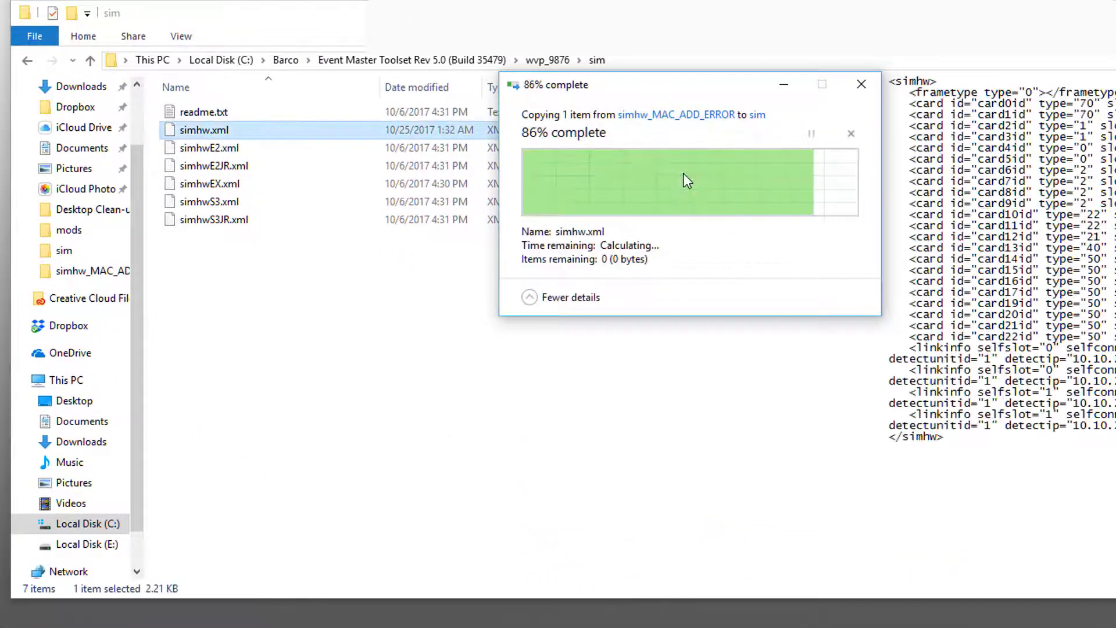
Open the replaced simhw.xml in the sim folder and check the detectmac address in its first linkinfo line
{"action": "right_click", "coordinate": [260, 131]}
{"action": "mouse_move", "coordinate": [351, 259]}
{"action": "left_click", "coordinate": [532, 316]}
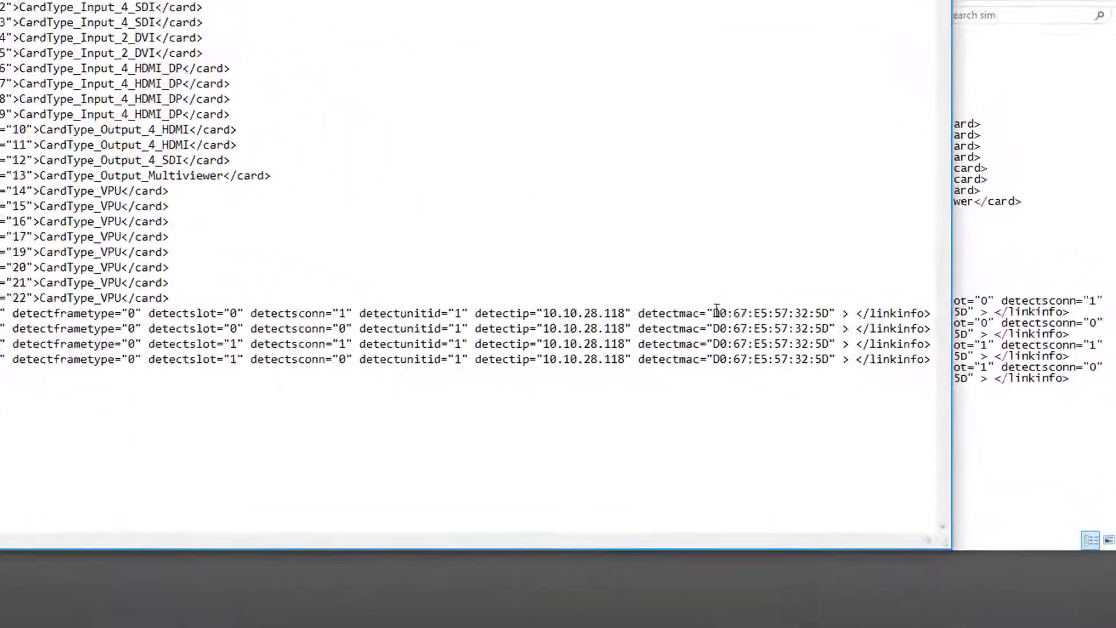
{"action": "left_click_drag", "start_coordinate": [715, 312], "coordinate": [830, 304]}
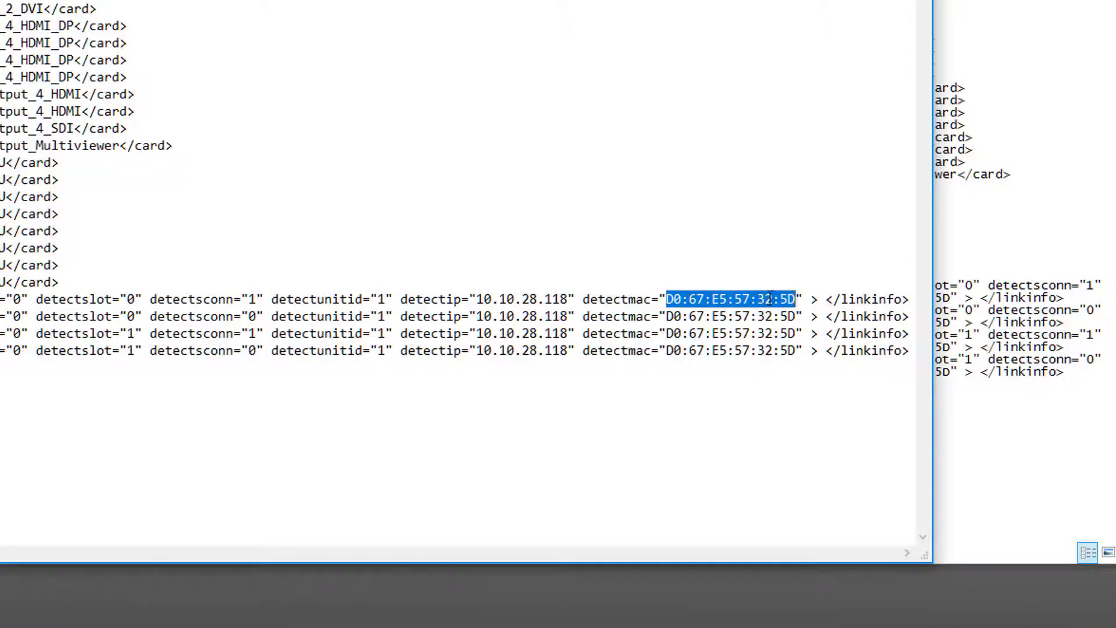
{"action": "left_click", "coordinate": [673, 301]}
{"action": "left_click_drag", "start_coordinate": [673, 301], "coordinate": [667, 301]}
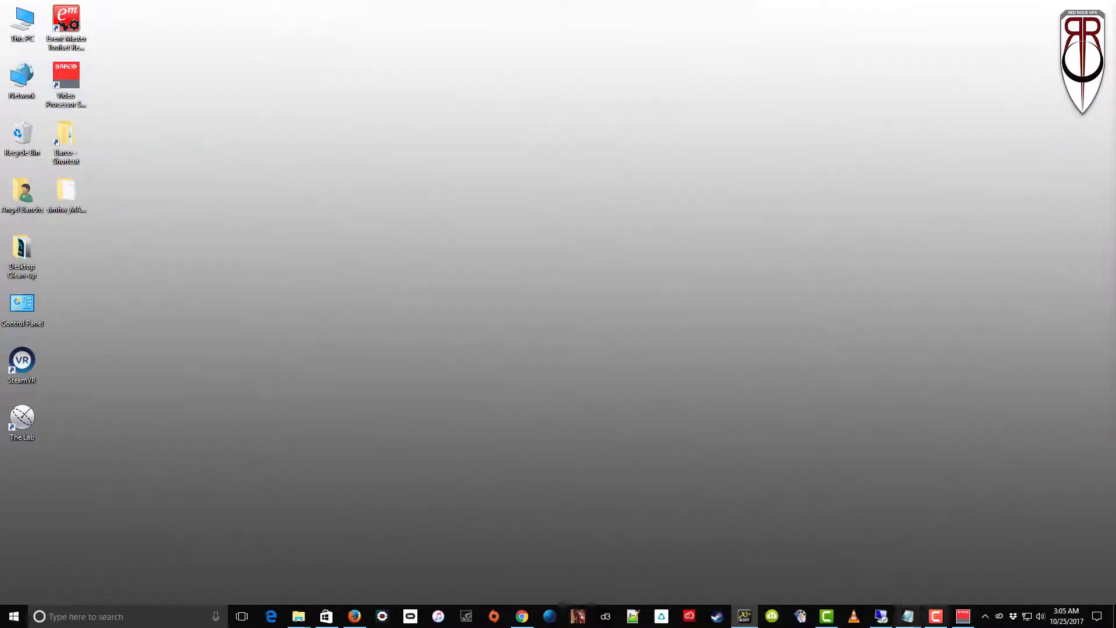
Close the running Video Processor Simulator, dismiss its wvp.exe error dialog, and restart the simulator minimized
{"action": "right_click", "coordinate": [965, 613]}
{"action": "left_click", "coordinate": [965, 598]}
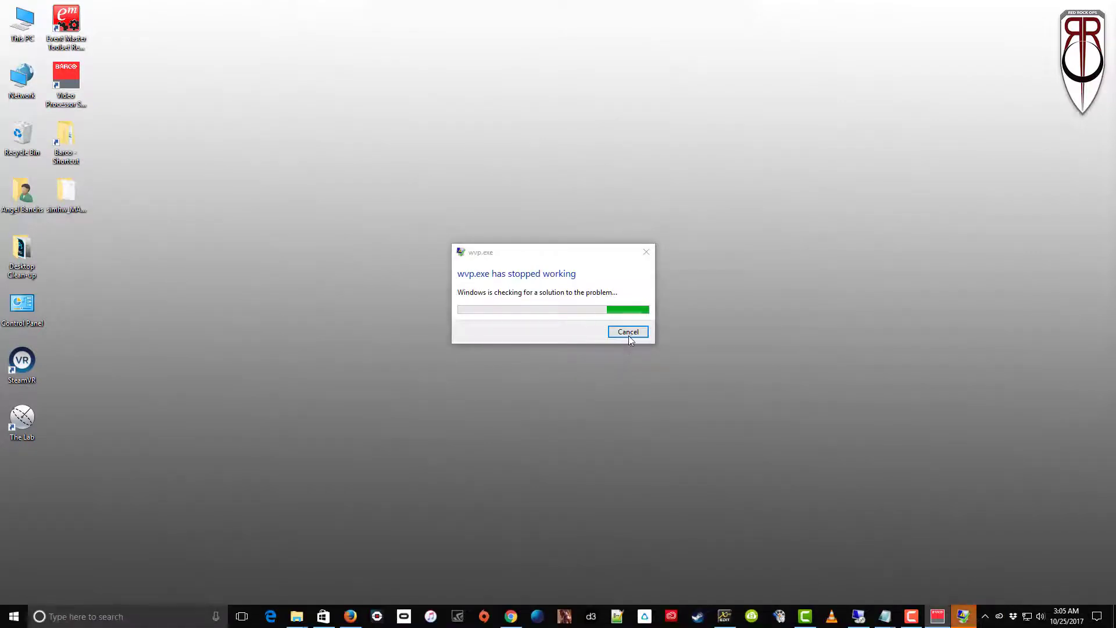
{"action": "left_click", "coordinate": [647, 253]}
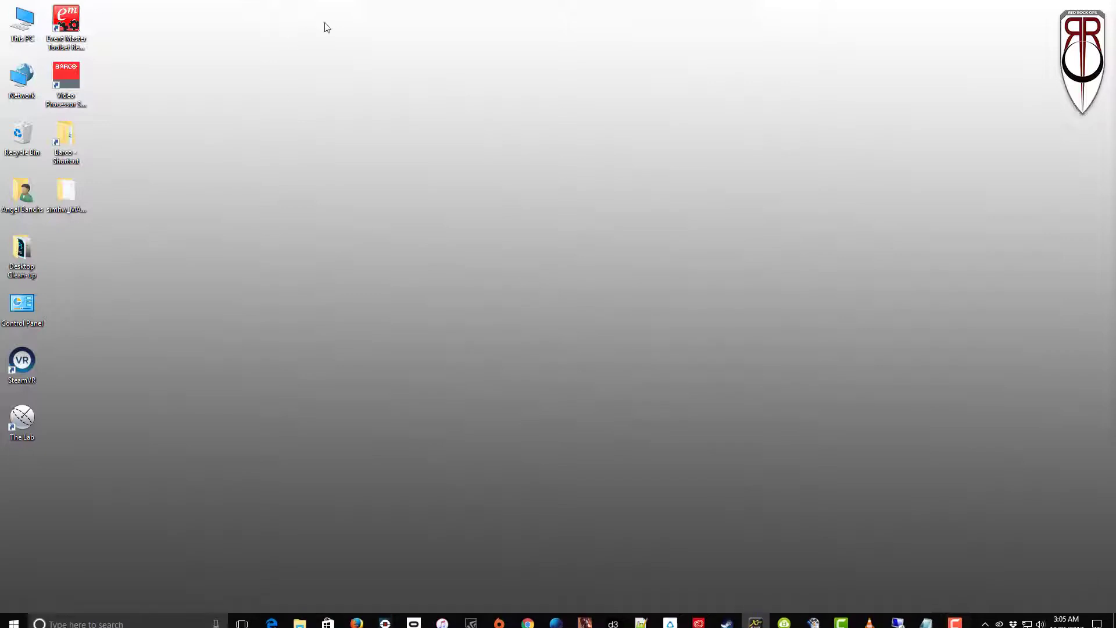
{"action": "double_click", "coordinate": [64, 81]}
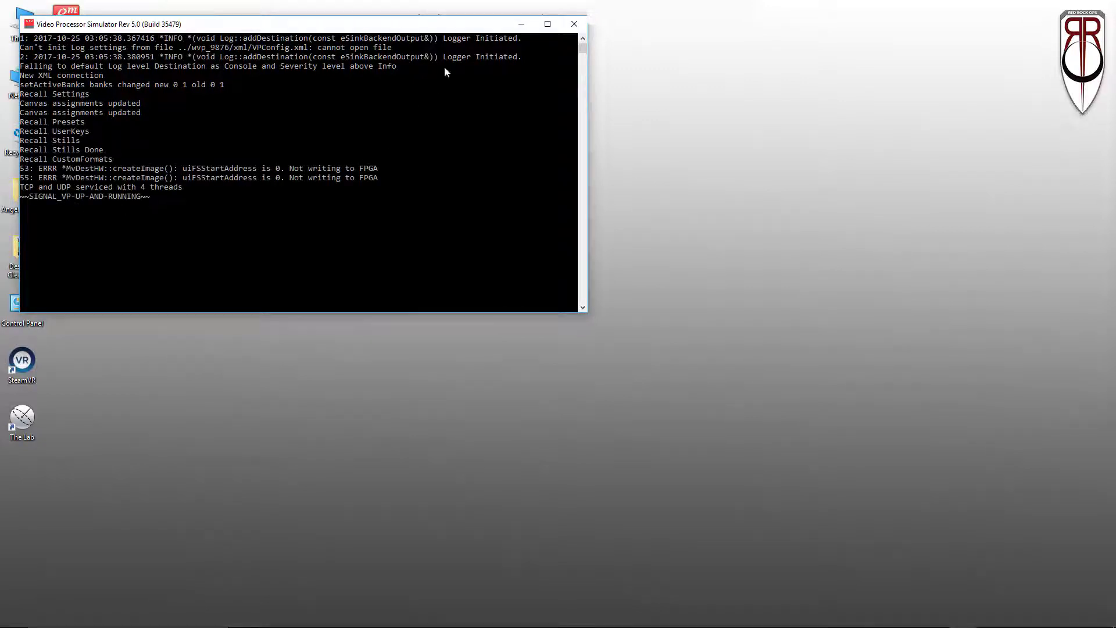
{"action": "left_click", "coordinate": [521, 24]}
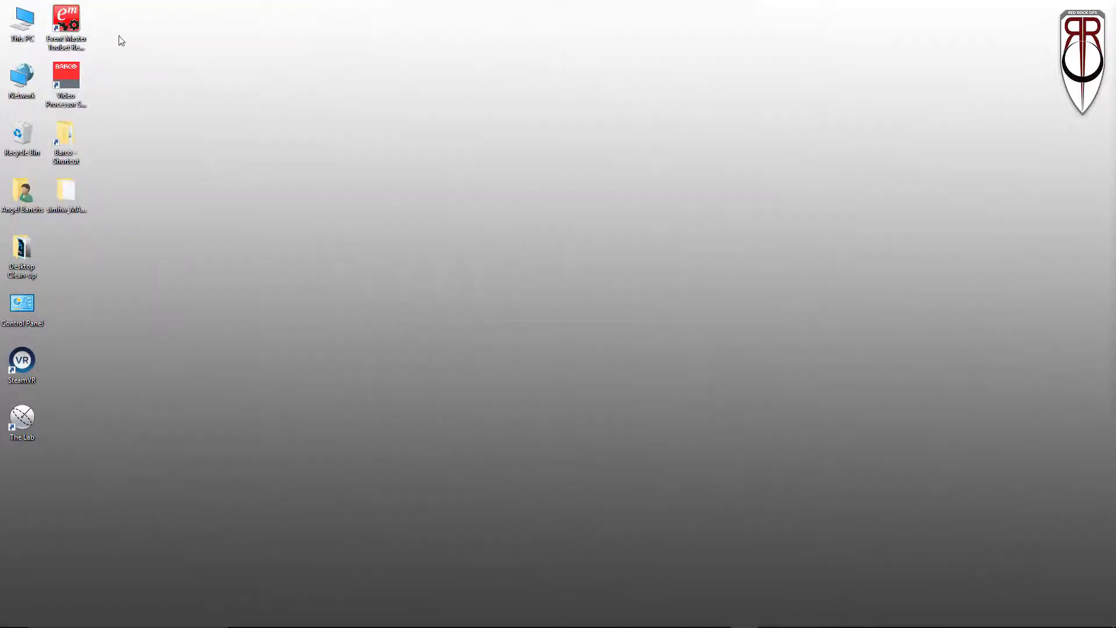
Launch Event Master Toolset, maximize its window, and expand the details of both discovered E2 systems
{"action": "double_click", "coordinate": [72, 25]}
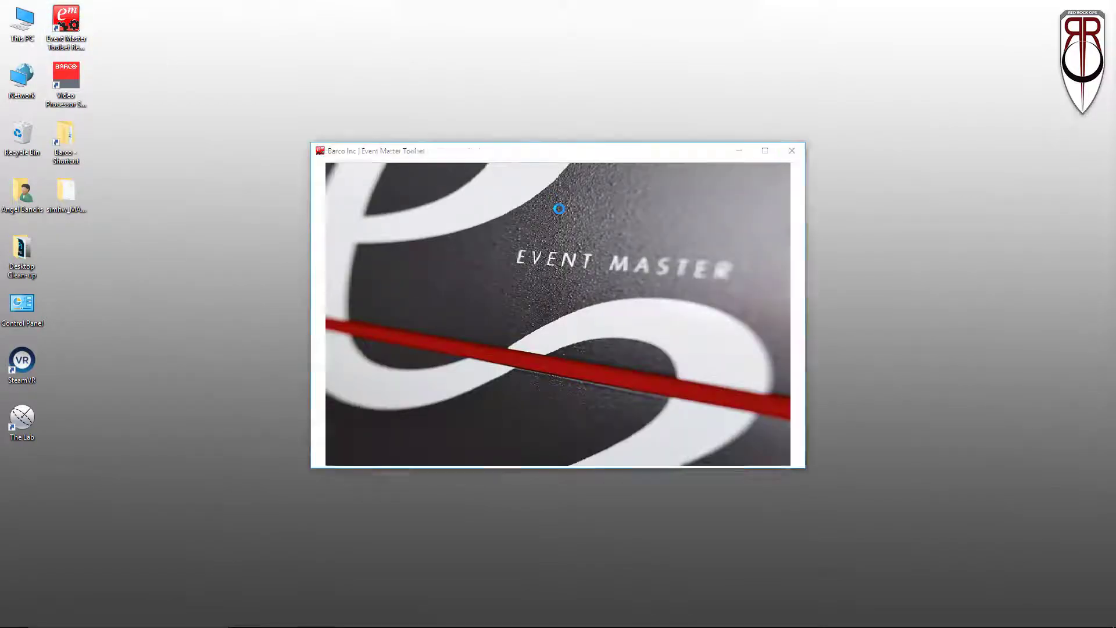
{"action": "left_click", "coordinate": [765, 151]}
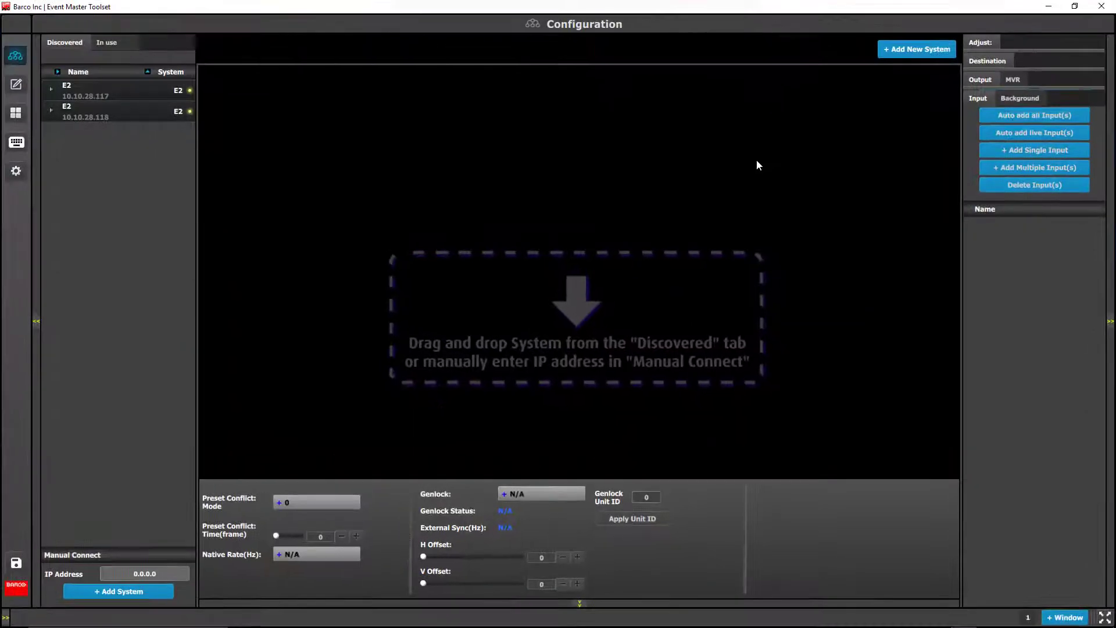
{"action": "left_click", "coordinate": [51, 91]}
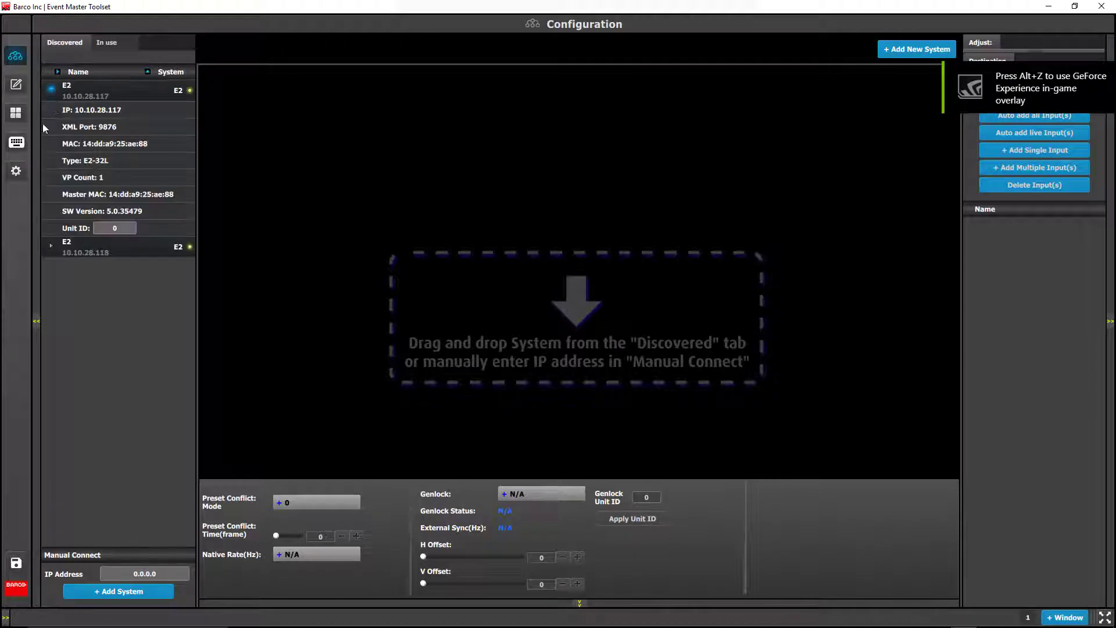
{"action": "left_click", "coordinate": [51, 244]}
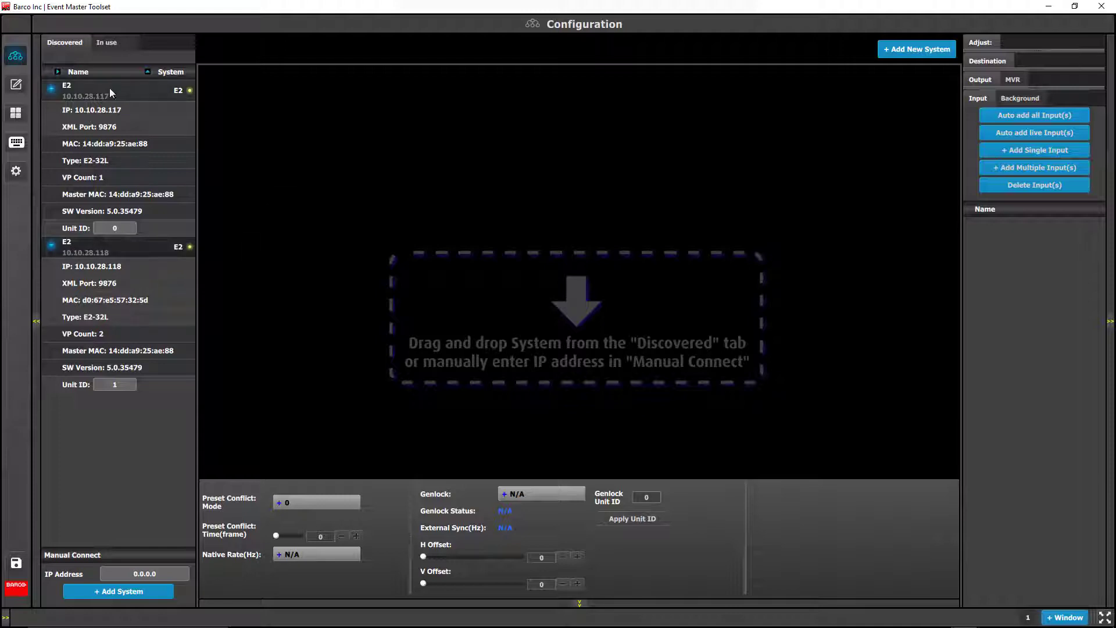
Add the discovered E2 10.10.28.117 as the master system and try linking E2 10.10.28.118 to it as unit 1
{"action": "left_click_drag", "start_coordinate": [110, 88], "coordinate": [579, 329]}
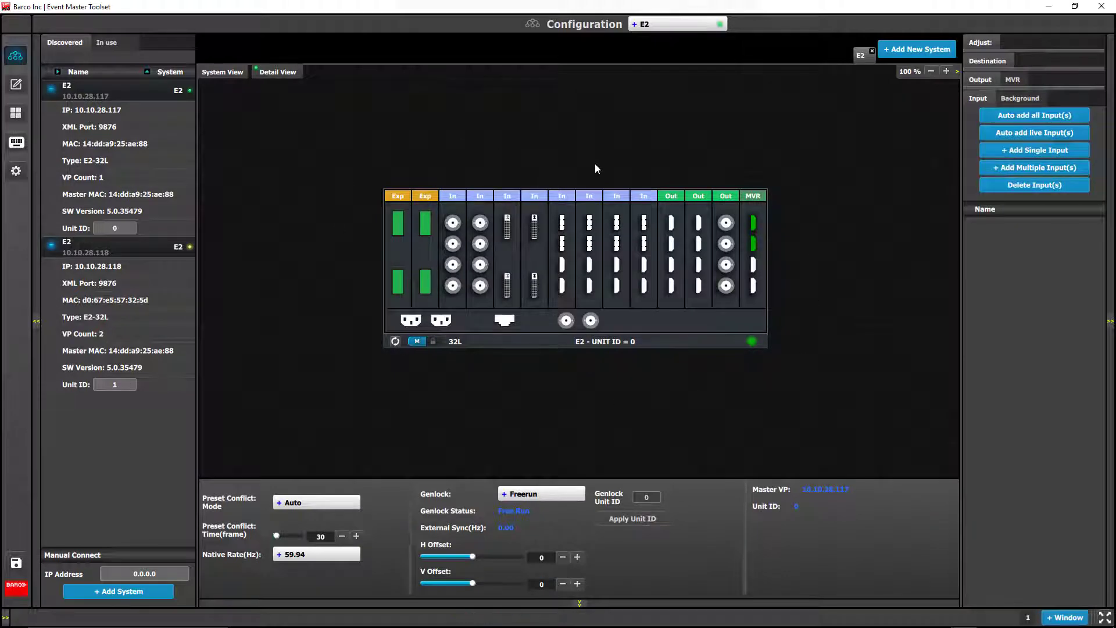
{"action": "left_click", "coordinate": [420, 342]}
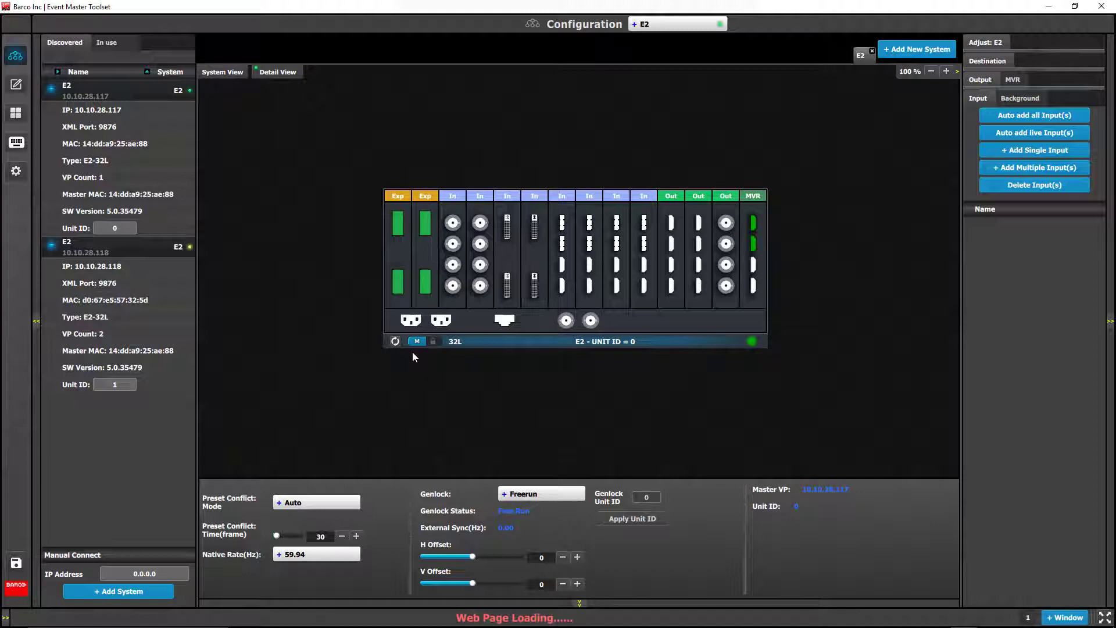
{"action": "left_click_drag", "start_coordinate": [95, 246], "coordinate": [562, 408]}
{"action": "left_click", "coordinate": [775, 355]}
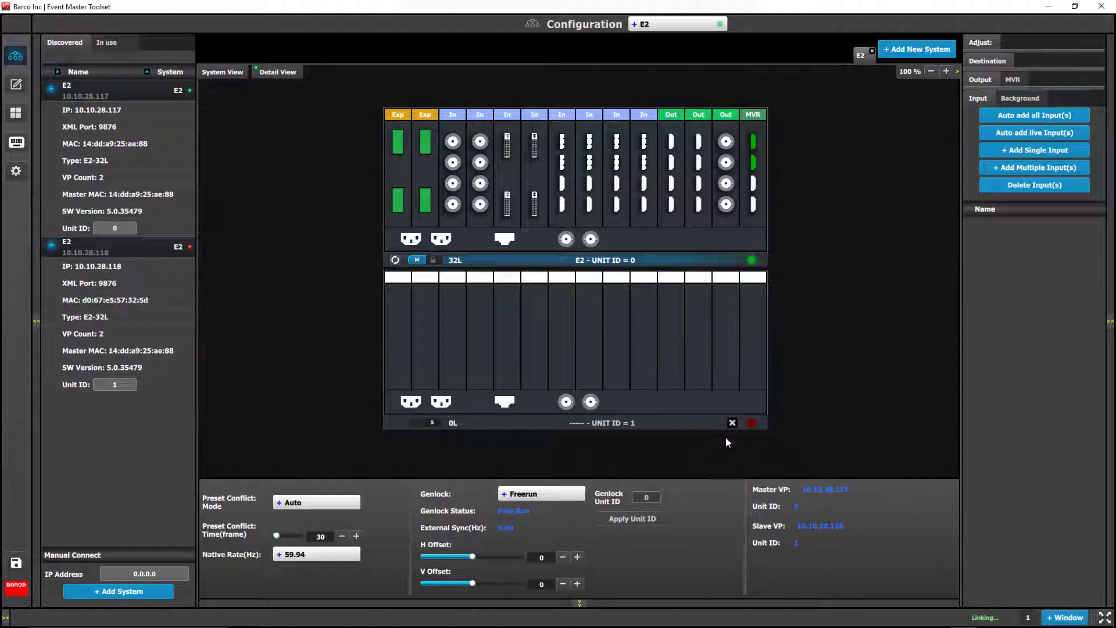
Remove the unit ID 1 frame from the system, confirm the removal, and disconnect from the E2 system
{"action": "left_click", "coordinate": [732, 423]}
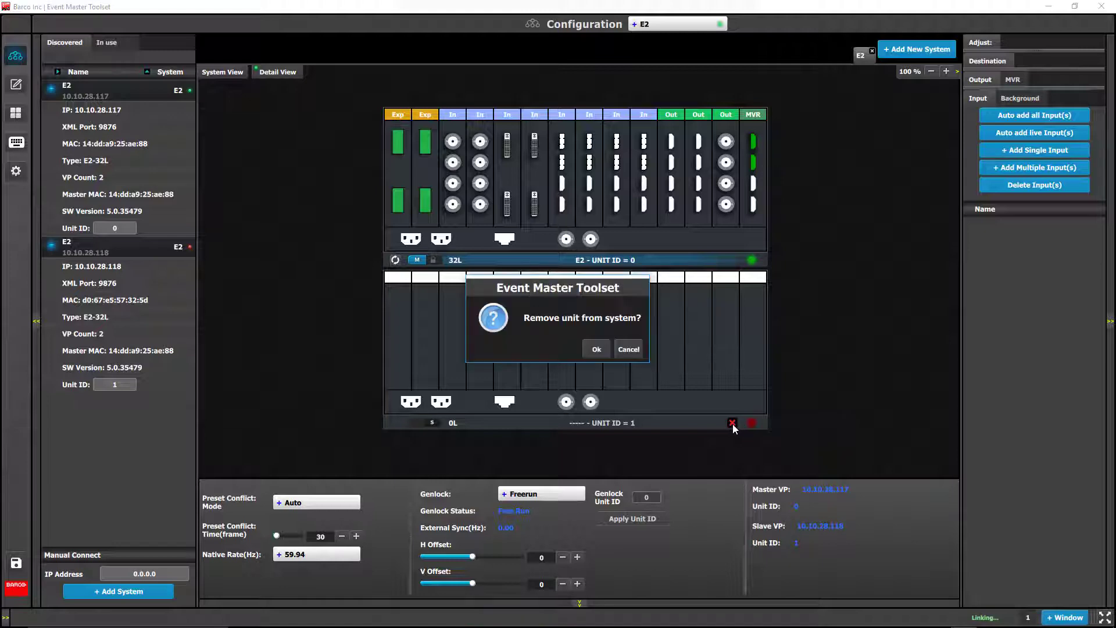
{"action": "left_click", "coordinate": [596, 349]}
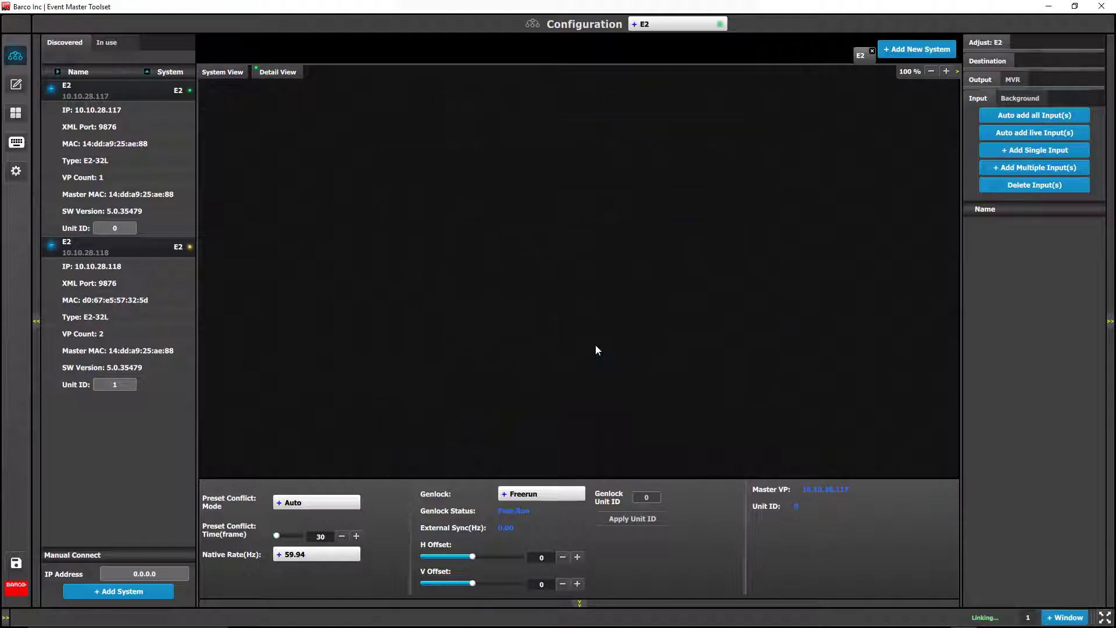
{"action": "left_click", "coordinate": [871, 53]}
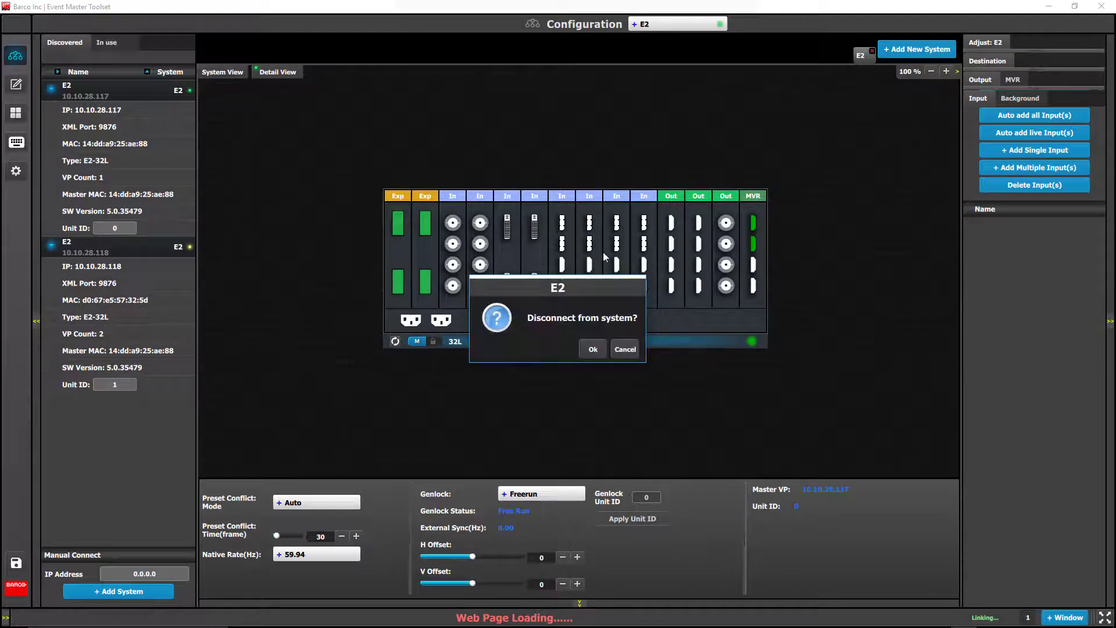
{"action": "left_click", "coordinate": [598, 347]}
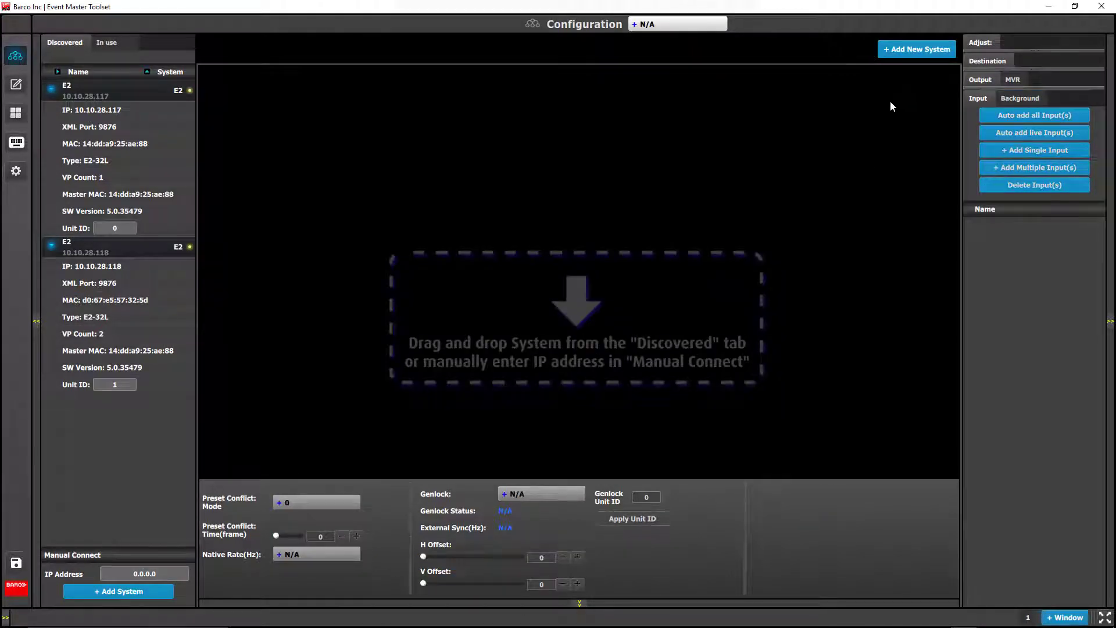
Close Event Master Toolset, saving the changes, and switch to the running Video Processor Simulator
{"action": "left_click", "coordinate": [1090, 11]}
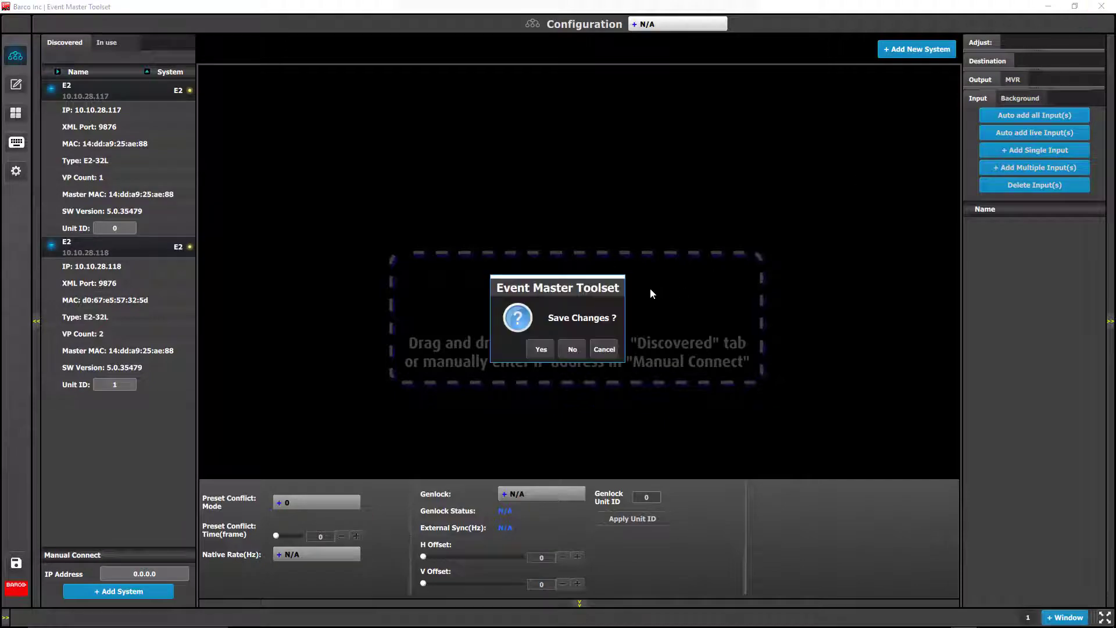
{"action": "left_click", "coordinate": [533, 348]}
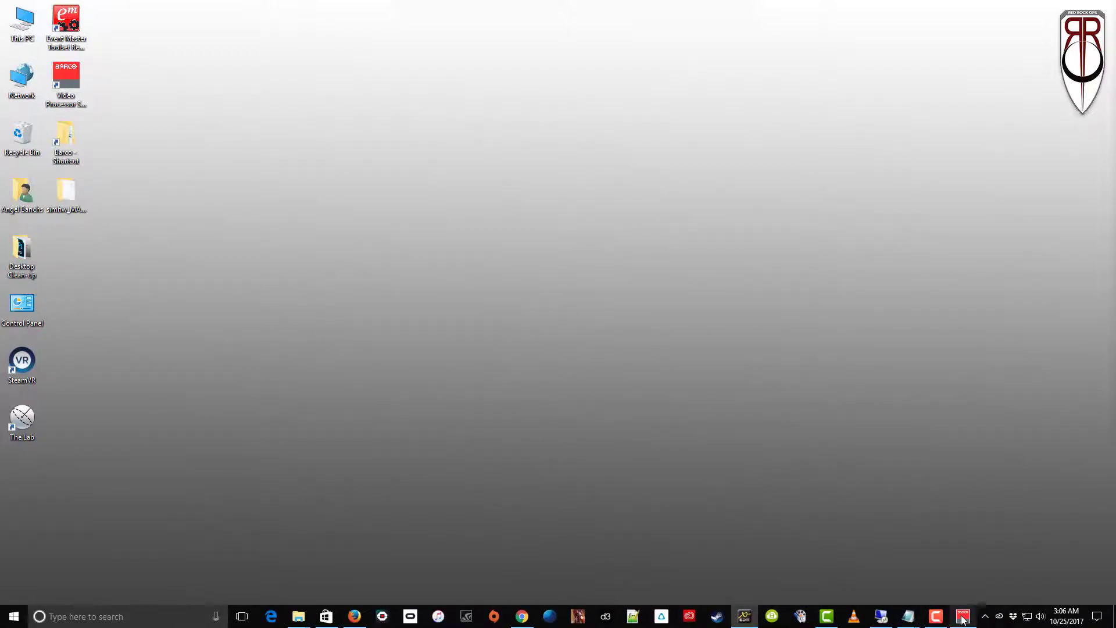
{"action": "left_click", "coordinate": [960, 621]}
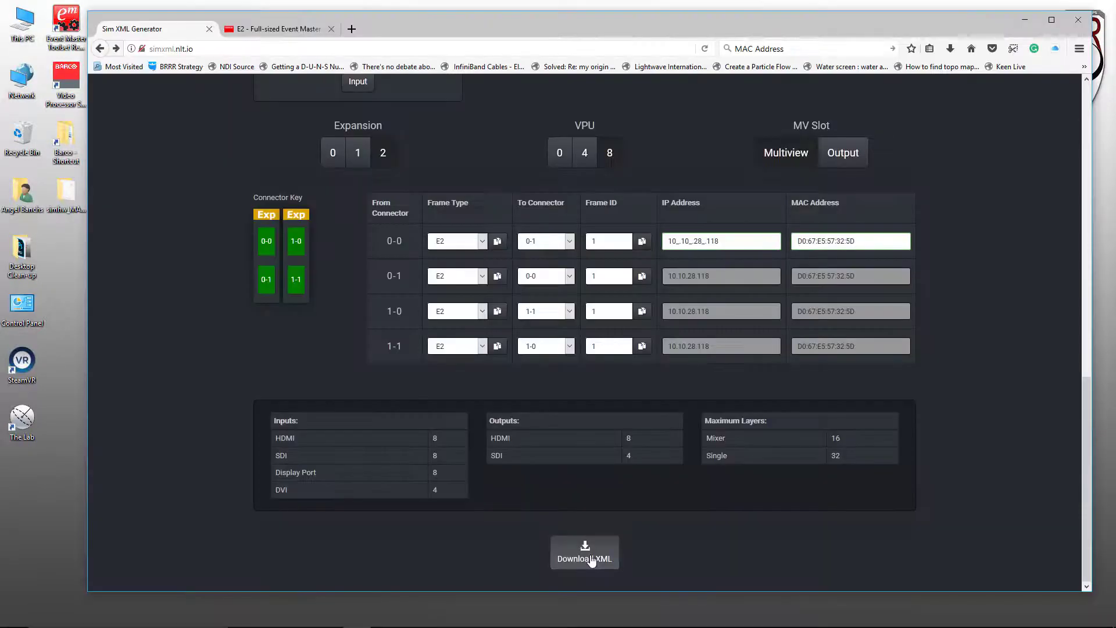
Download the generated simhw.xml from Sim XML Generator and show the saved file in the Downloads folder
{"action": "left_click", "coordinate": [590, 562]}
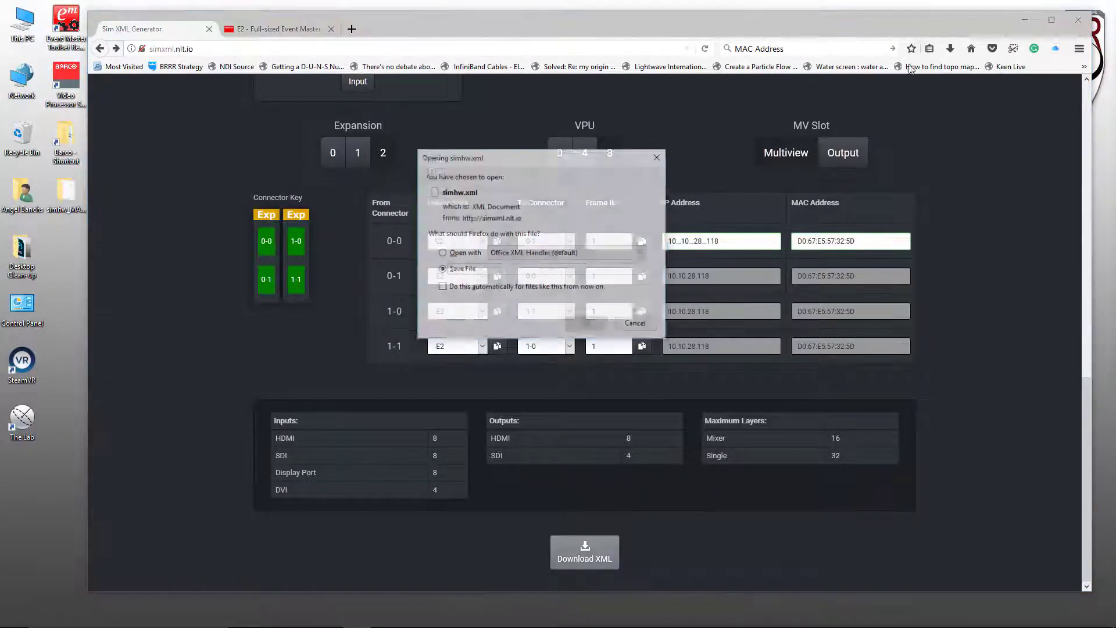
{"action": "left_click", "coordinate": [587, 324]}
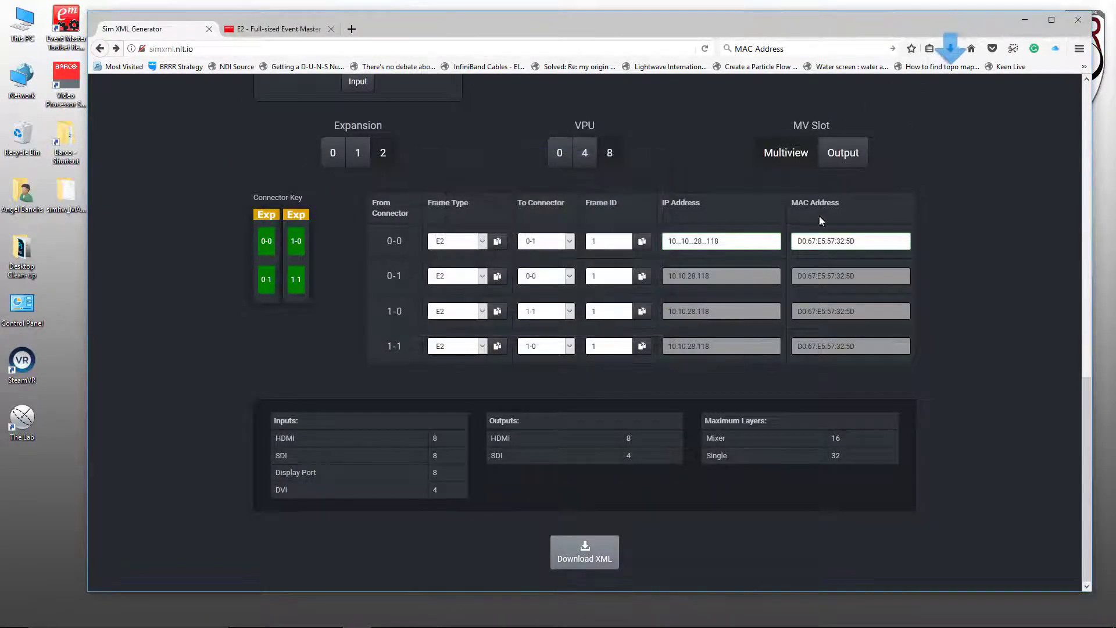
{"action": "left_click", "coordinate": [950, 49]}
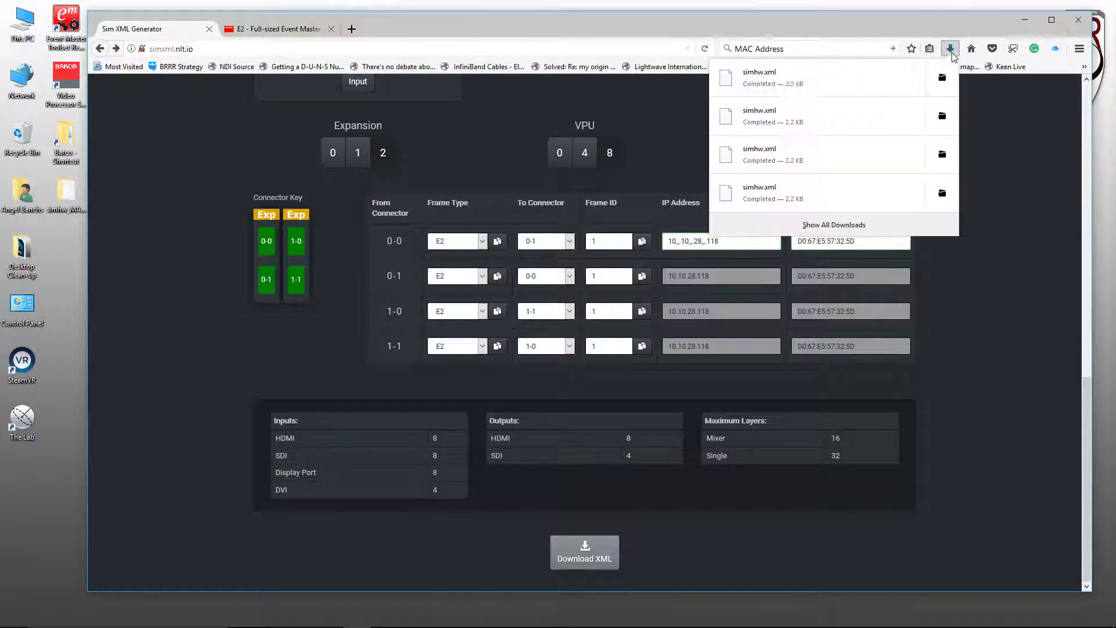
{"action": "left_click", "coordinate": [942, 78]}
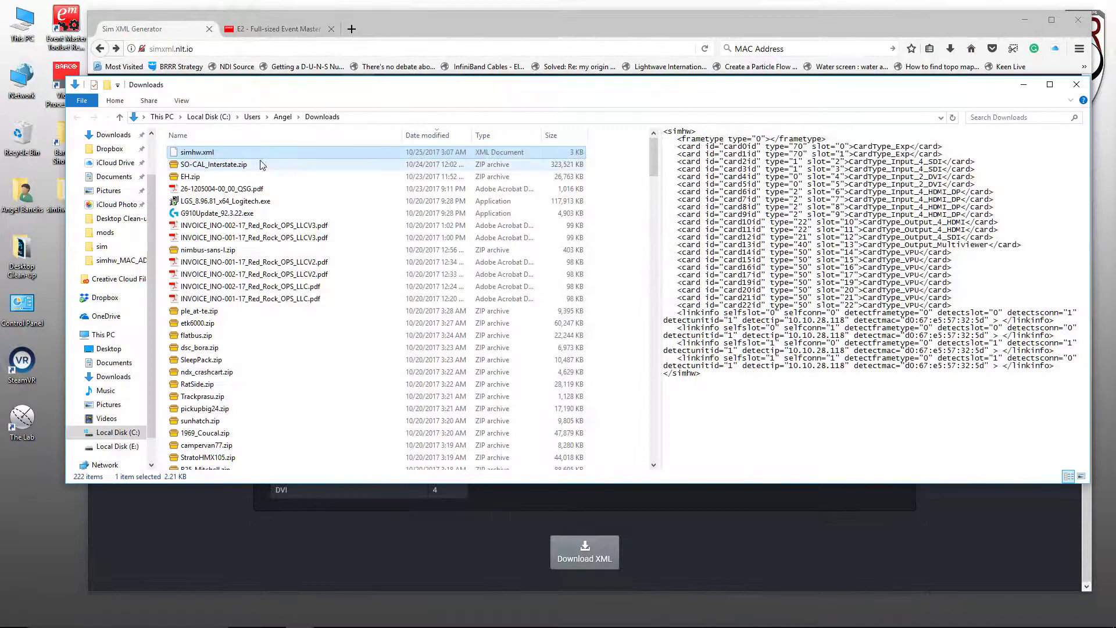
Move simhw.xml from Downloads into the Toolset's wvp_9876\sim folder through the desktop Barco shortcut, replacing the existing file
{"action": "right_click", "coordinate": [268, 157]}
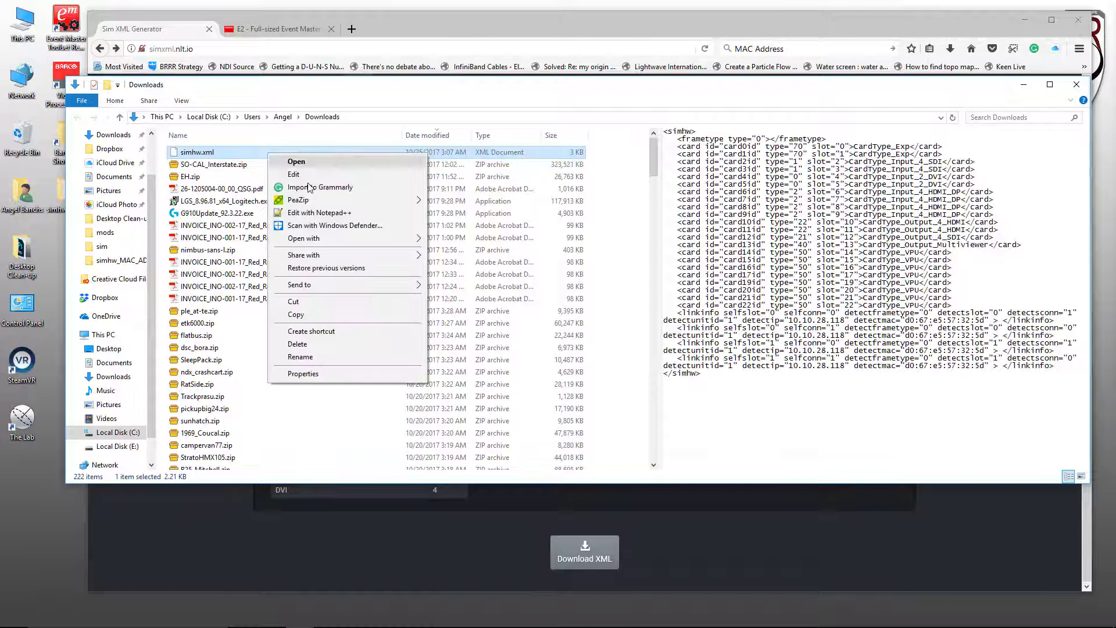
{"action": "left_click", "coordinate": [325, 302]}
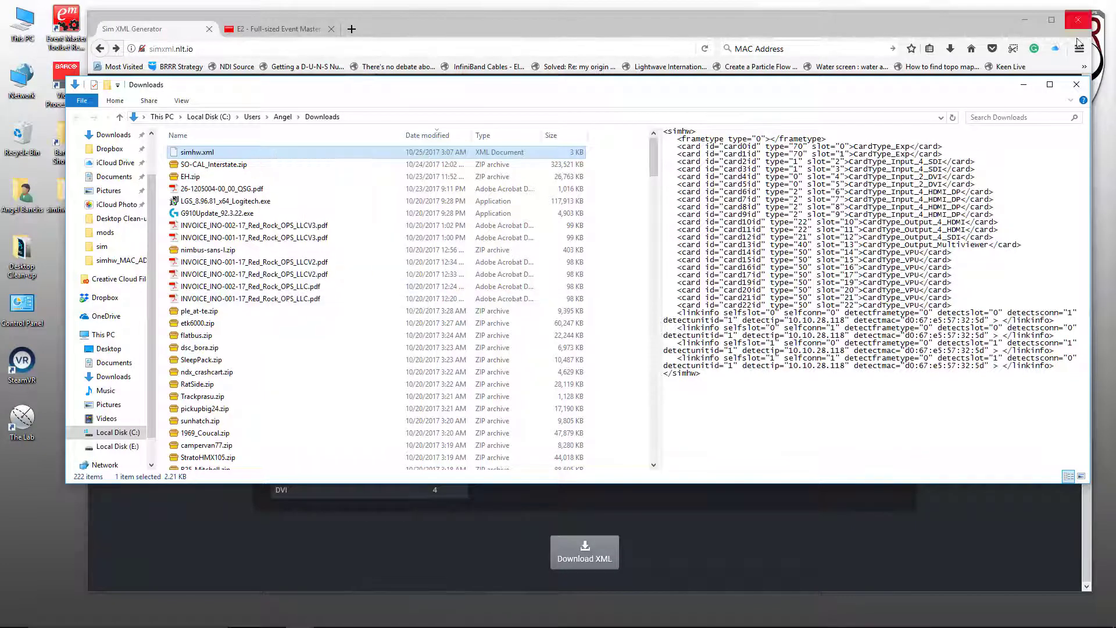
{"action": "left_click", "coordinate": [1023, 84]}
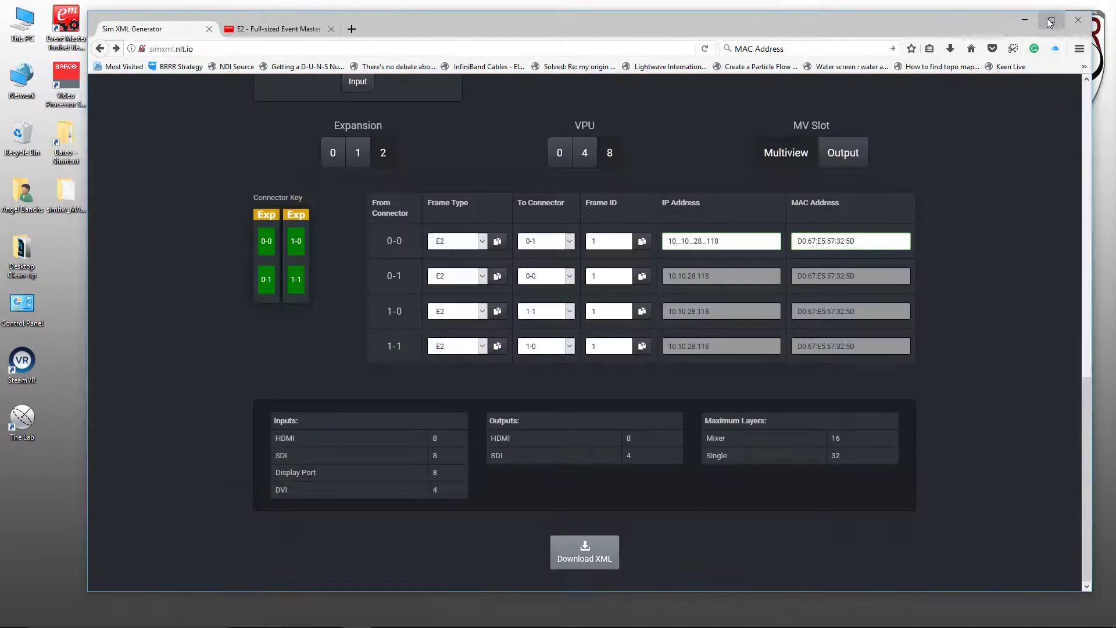
{"action": "left_click", "coordinate": [1025, 19]}
{"action": "double_click", "coordinate": [57, 130]}
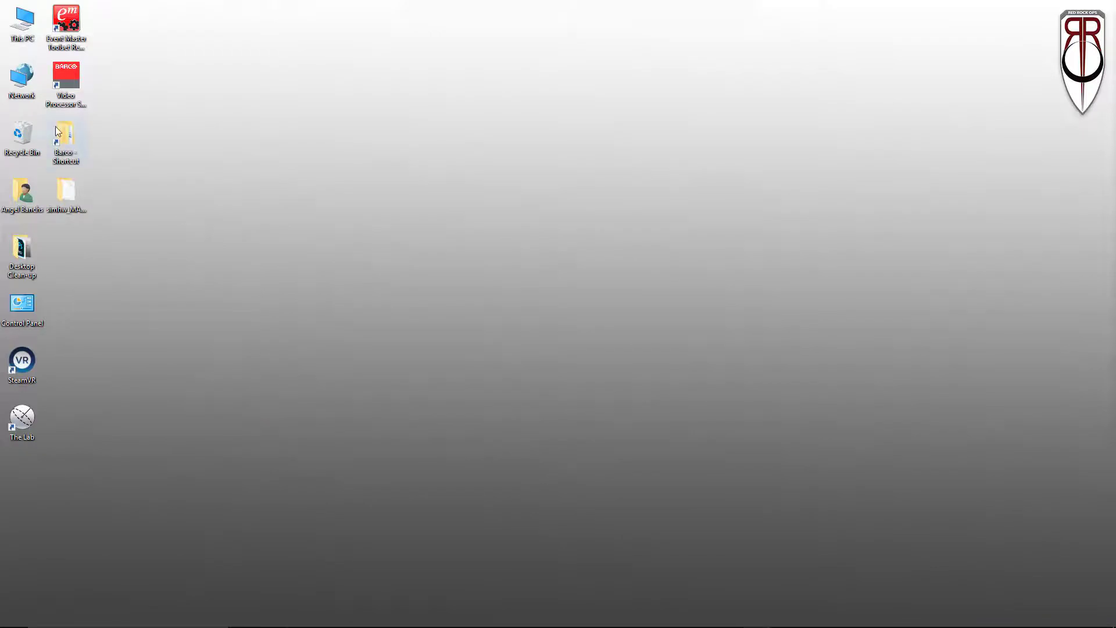
{"action": "double_click", "coordinate": [231, 153]}
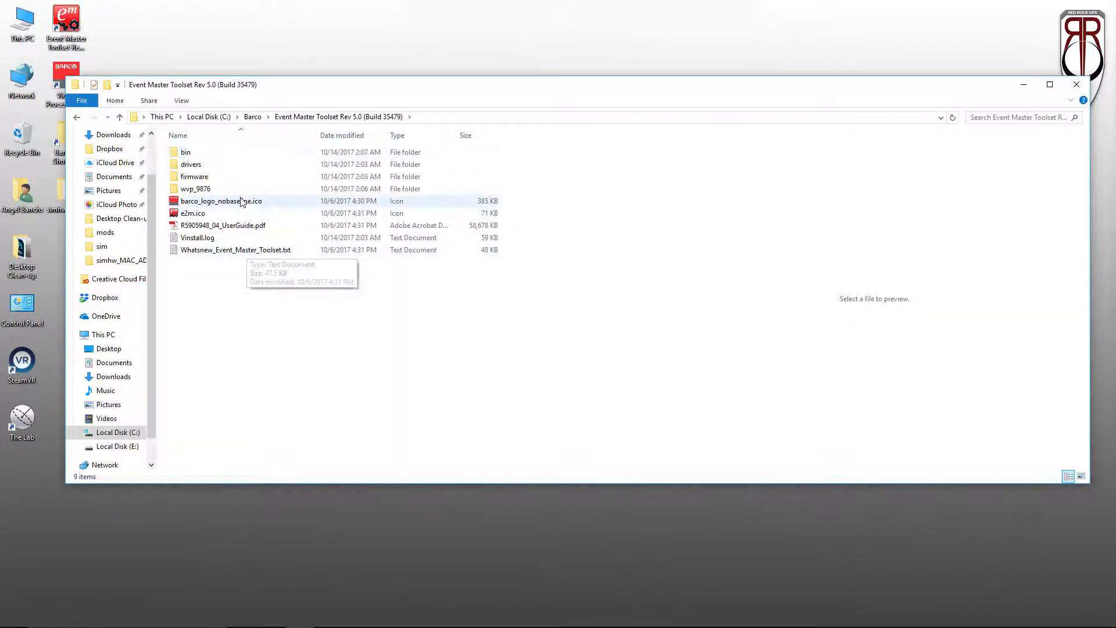
{"action": "double_click", "coordinate": [221, 189]}
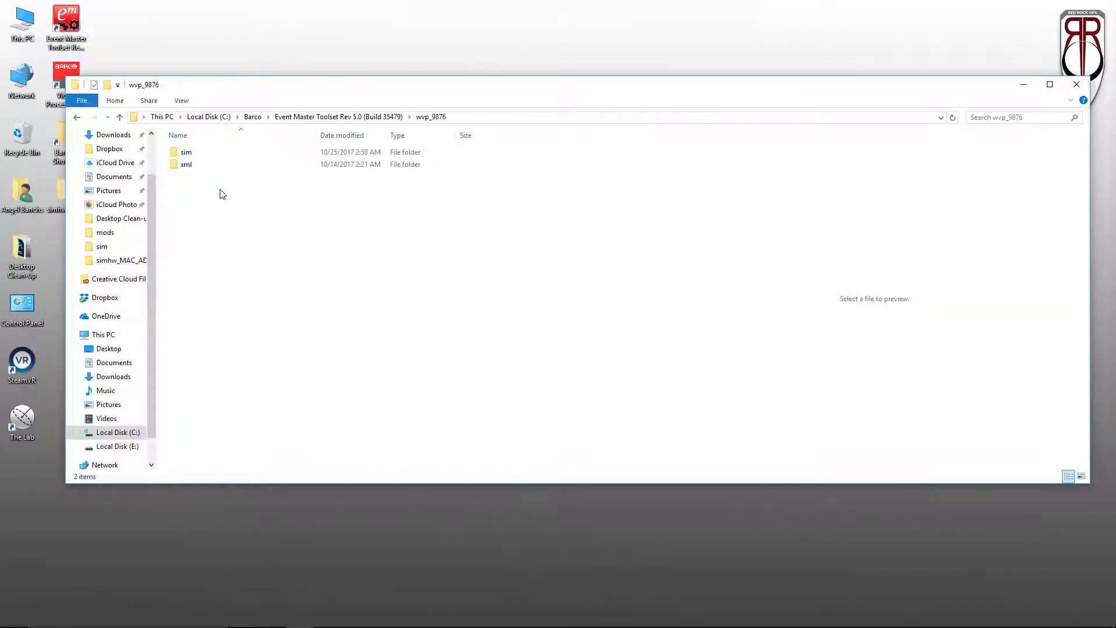
{"action": "double_click", "coordinate": [186, 152]}
{"action": "right_click", "coordinate": [272, 314]}
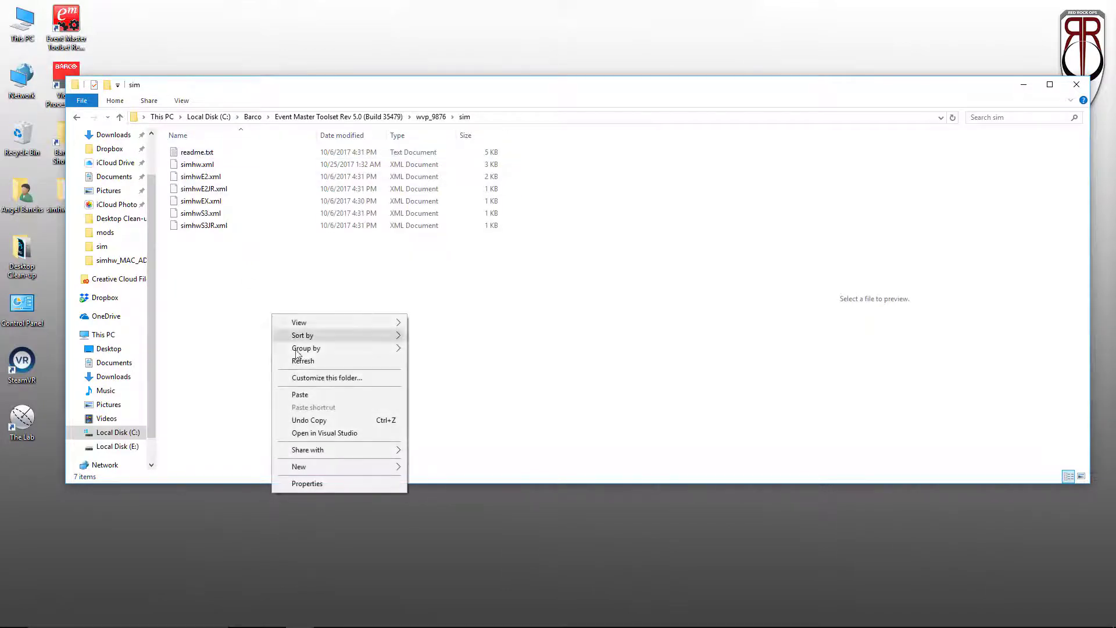
{"action": "left_click", "coordinate": [326, 395]}
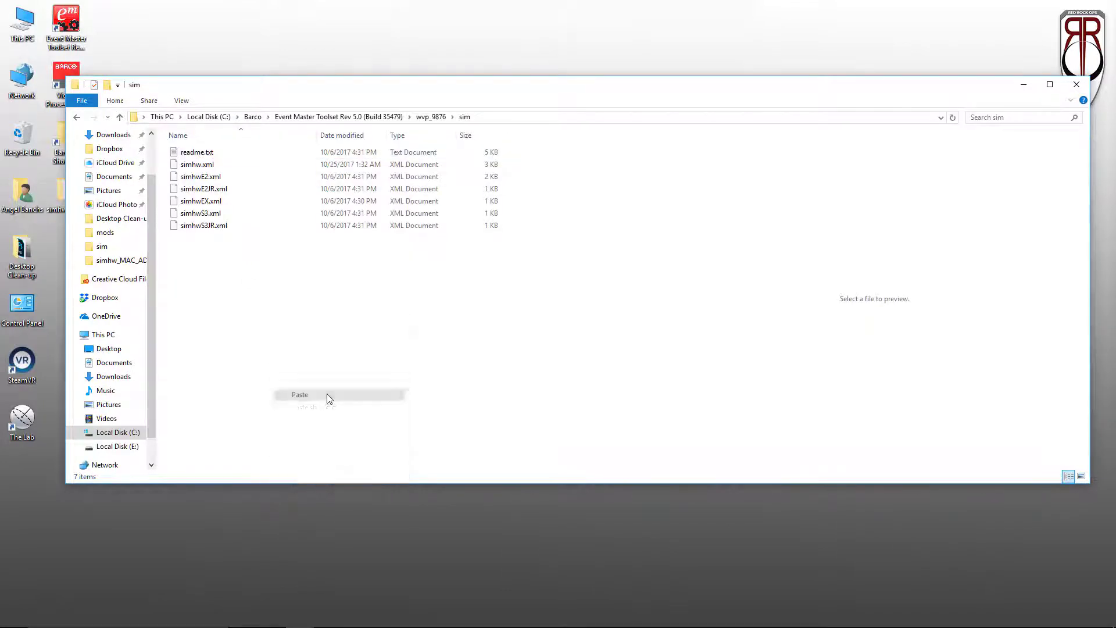
{"action": "left_click", "coordinate": [555, 231]}
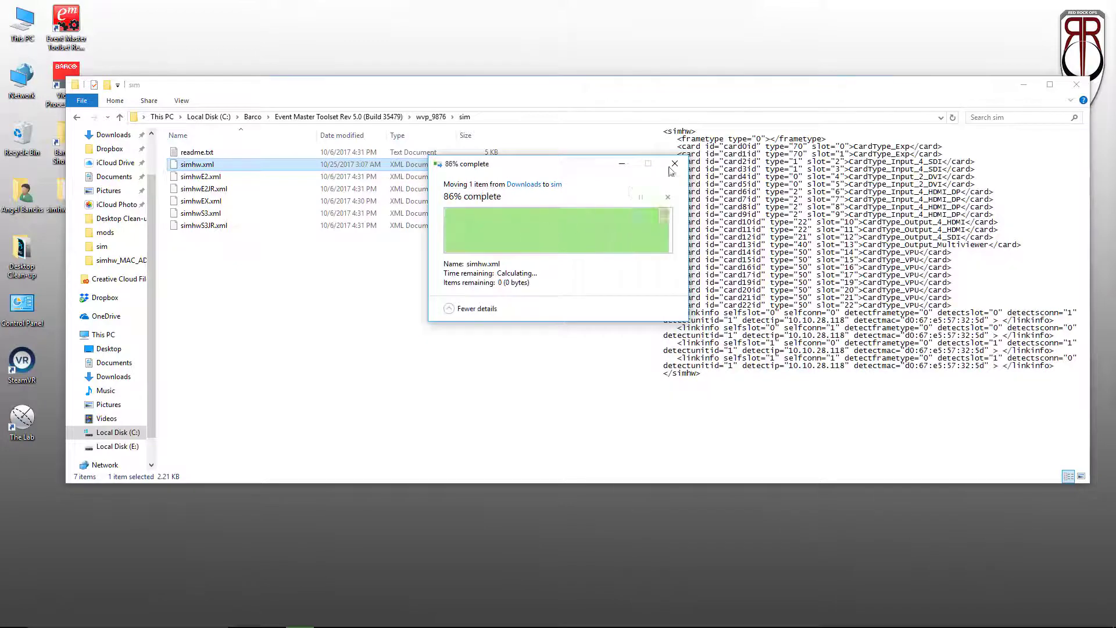
Open the replaced simhw.xml in Notepad, check the detectmac address in its linkinfo lines, and close the file and folder
{"action": "right_click", "coordinate": [238, 163]}
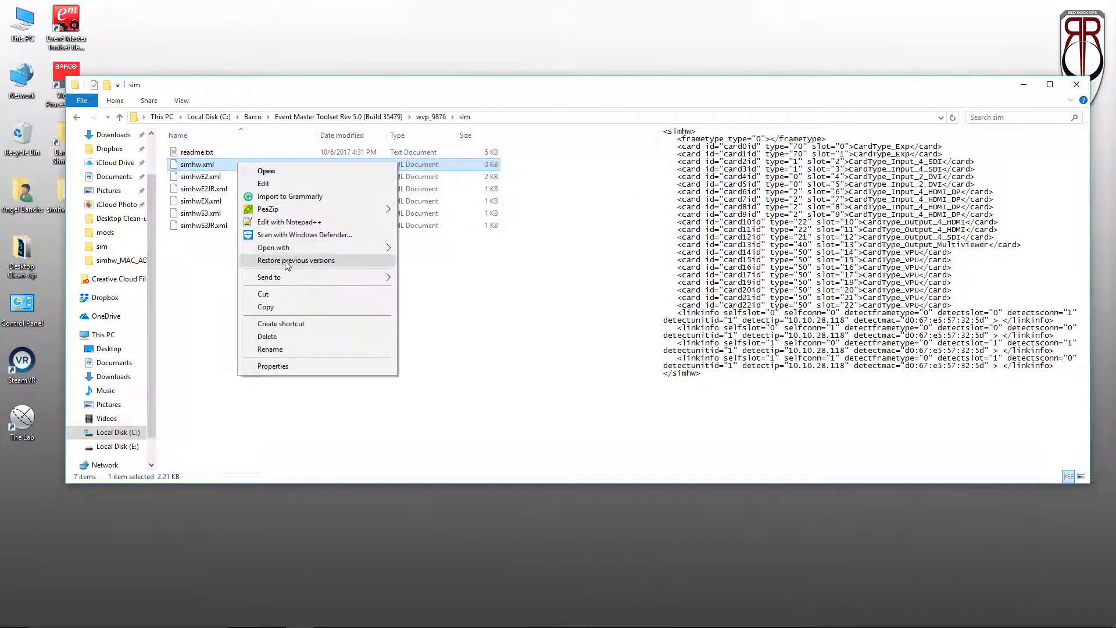
{"action": "mouse_move", "coordinate": [293, 251]}
{"action": "left_click", "coordinate": [428, 287]}
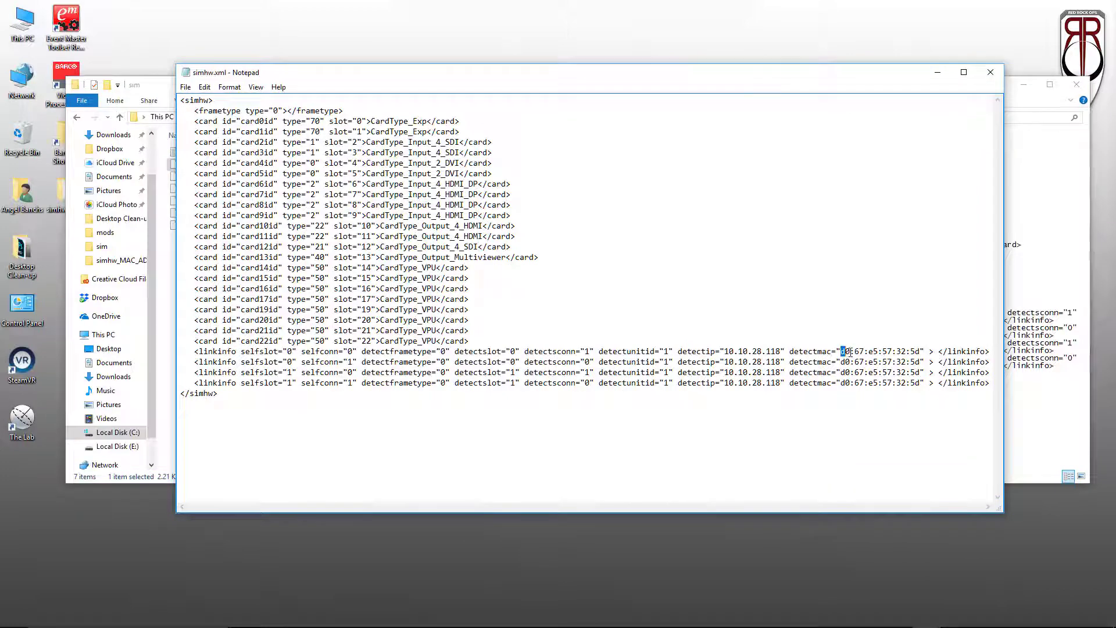
{"action": "left_click_drag", "start_coordinate": [850, 352], "coordinate": [919, 354]}
{"action": "left_click", "coordinate": [917, 357]}
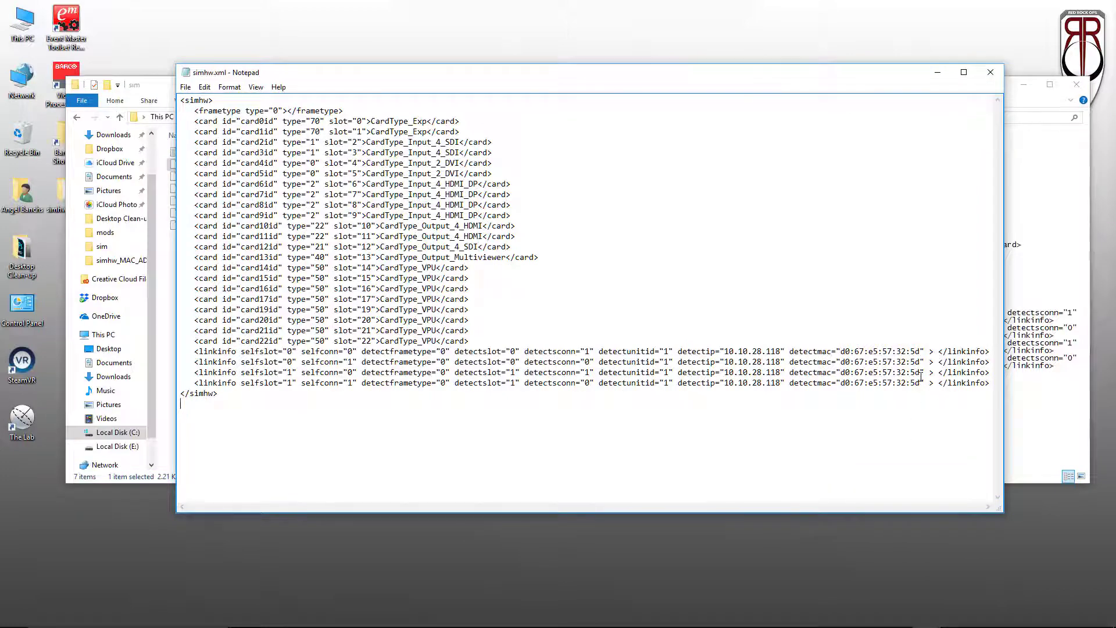
{"action": "left_click", "coordinate": [990, 72]}
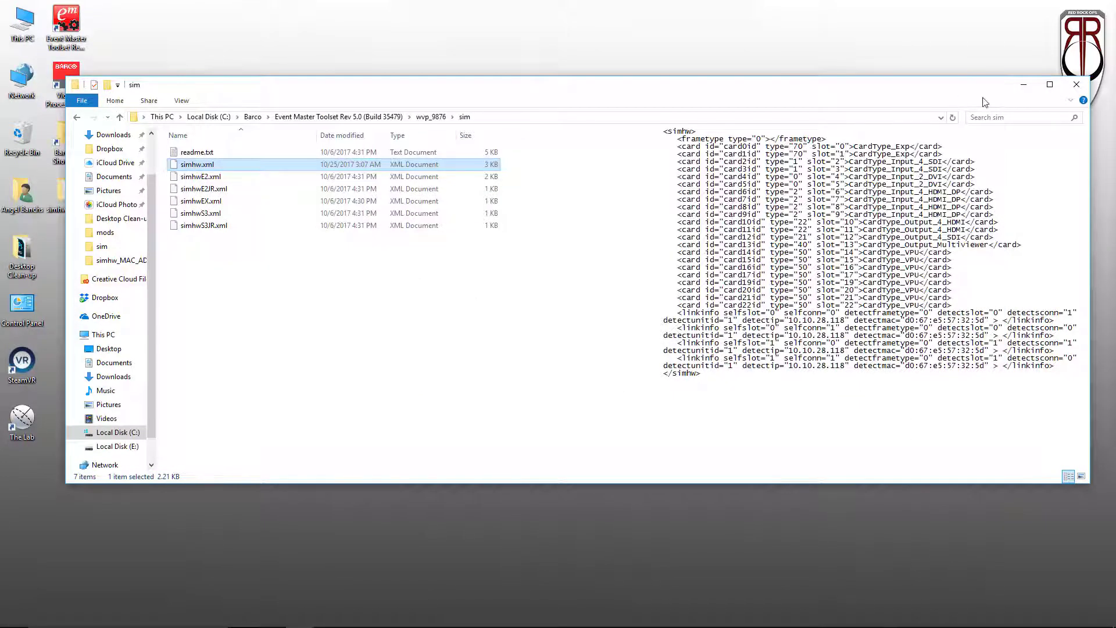
{"action": "left_click", "coordinate": [1077, 84]}
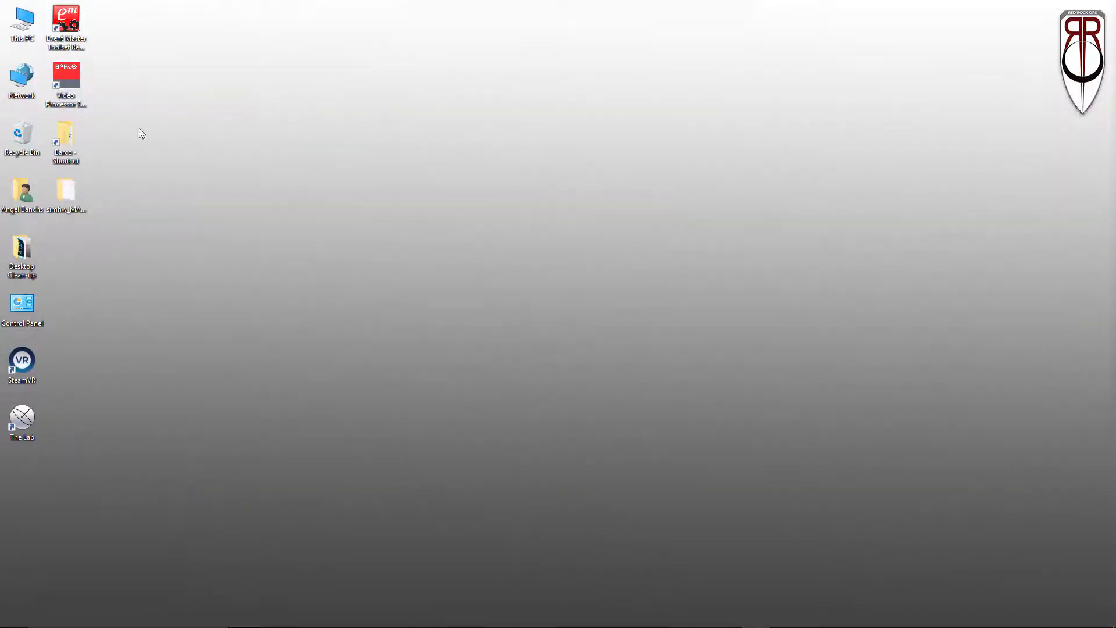
Start the local Video Processor Simulator and switch to the remote desktop session of 10.10.28.118
{"action": "double_click", "coordinate": [64, 76]}
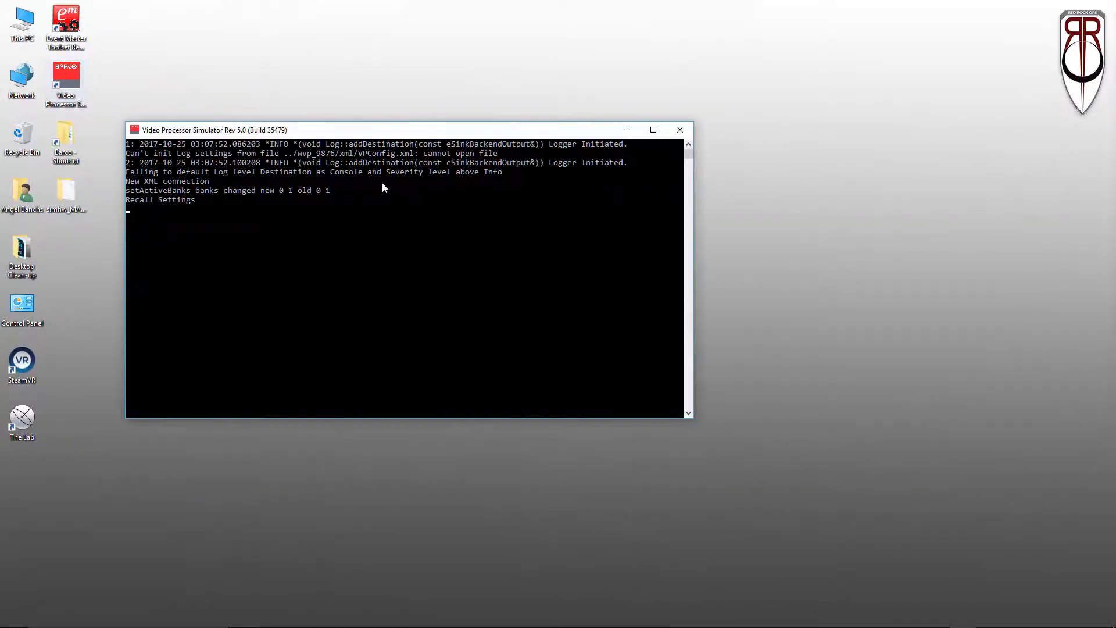
{"action": "mouse_move", "coordinate": [738, 626]}
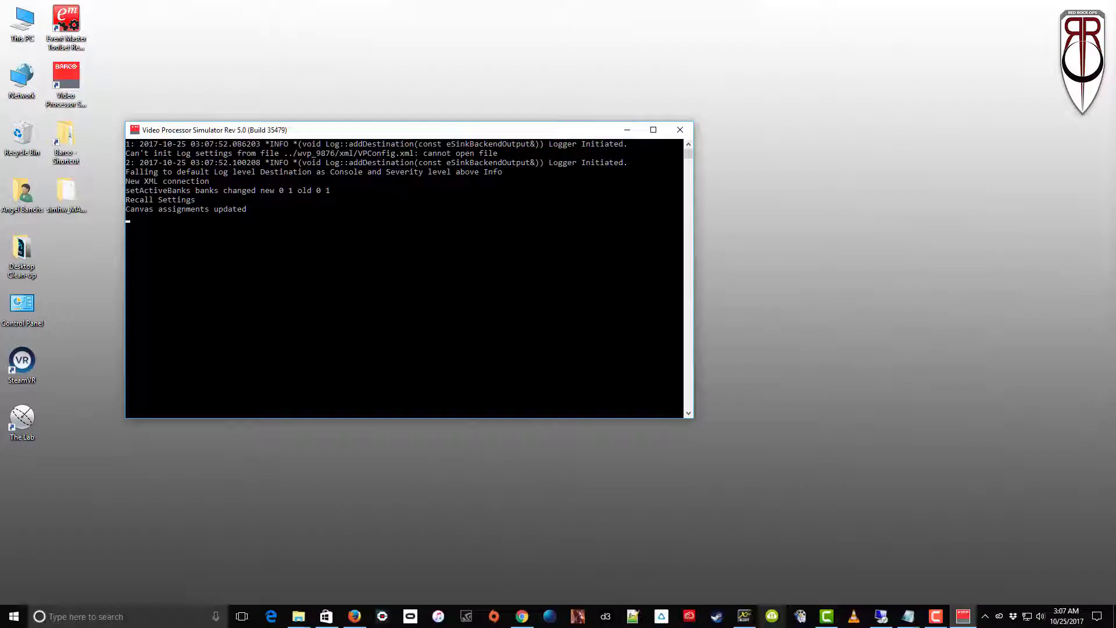
{"action": "left_click", "coordinate": [916, 619]}
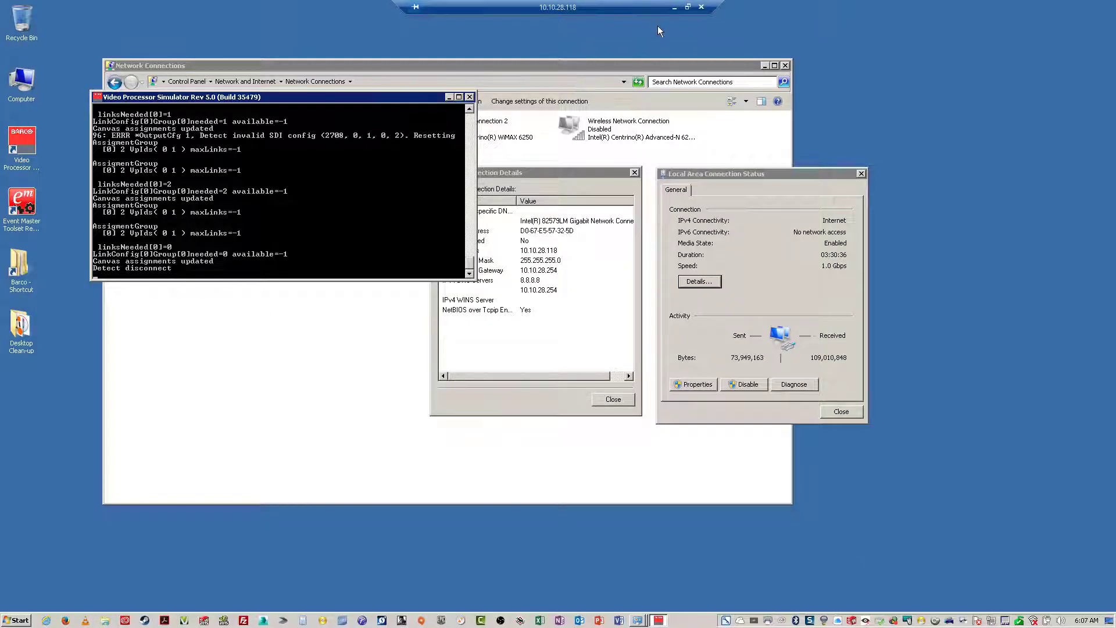
Return to the local desktop, bring up Event Master Toolset maximized, and expand the details of both discovered E2 units
{"action": "left_click", "coordinate": [675, 7]}
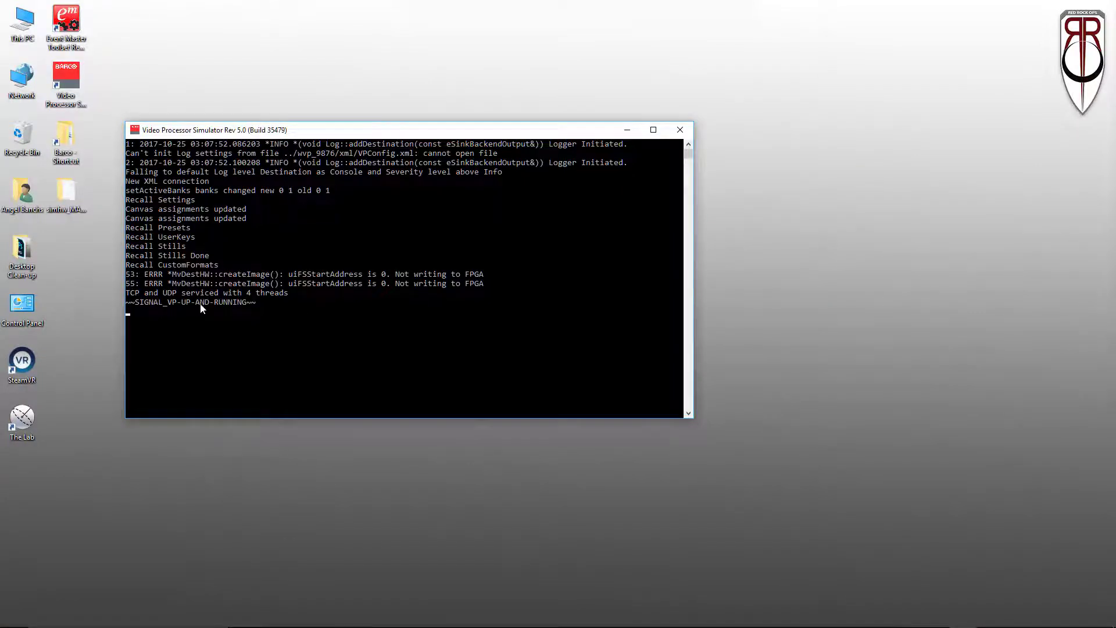
{"action": "left_click", "coordinate": [618, 130]}
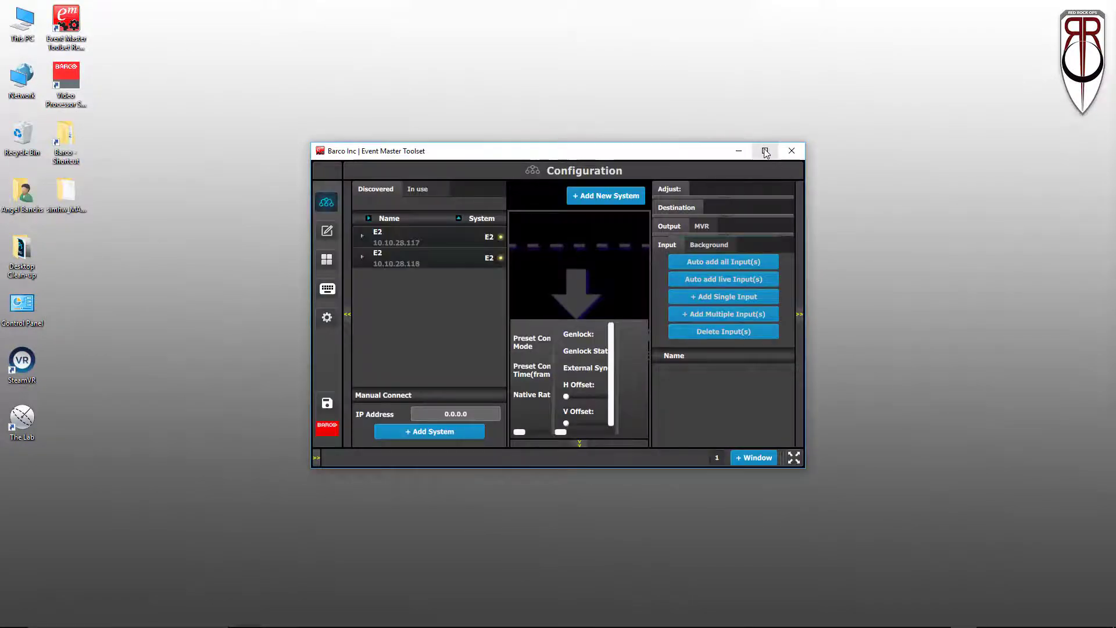
{"action": "left_click", "coordinate": [765, 151]}
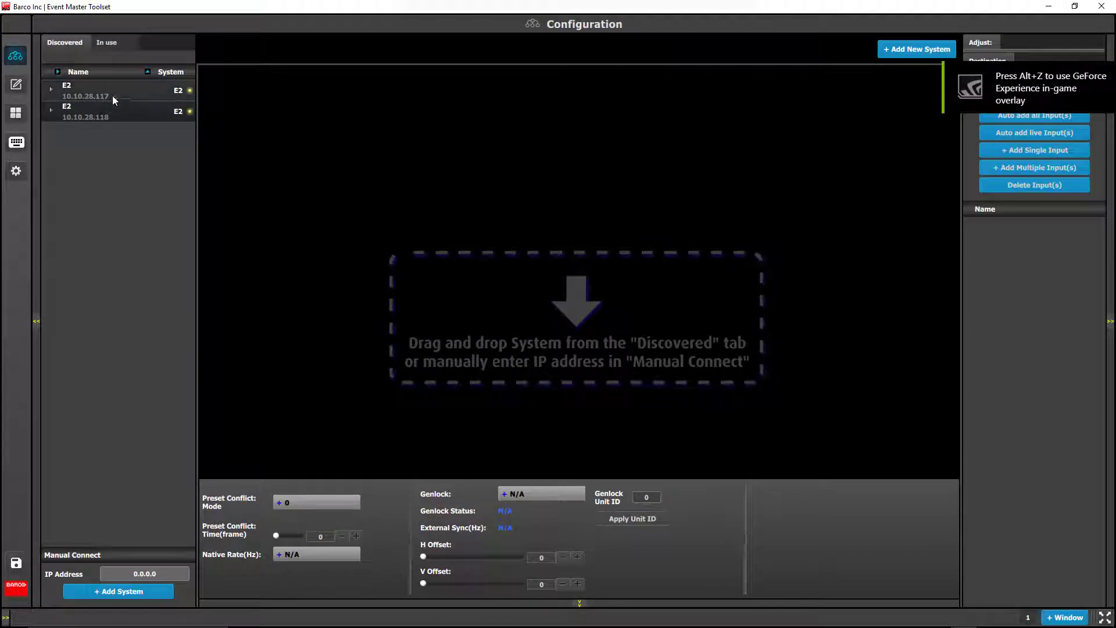
{"action": "left_click", "coordinate": [52, 90]}
{"action": "left_click", "coordinate": [51, 246]}
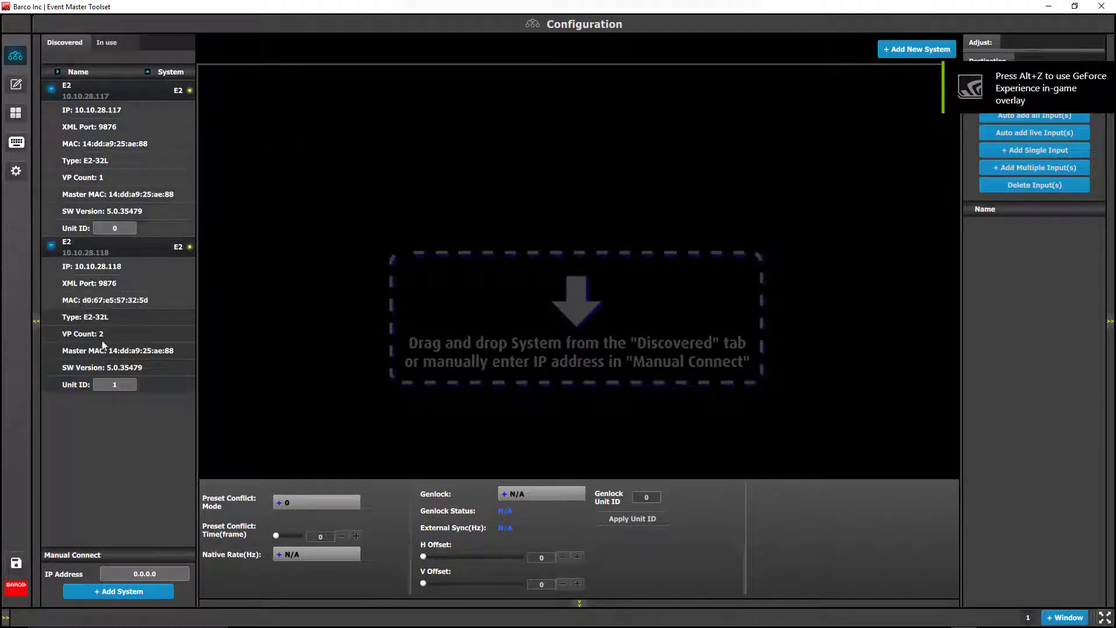
Add the 10.10.28.117 E2 to the configuration and add the 10.10.28.118 E2 to it as a slave
{"action": "left_click_drag", "start_coordinate": [96, 94], "coordinate": [605, 330]}
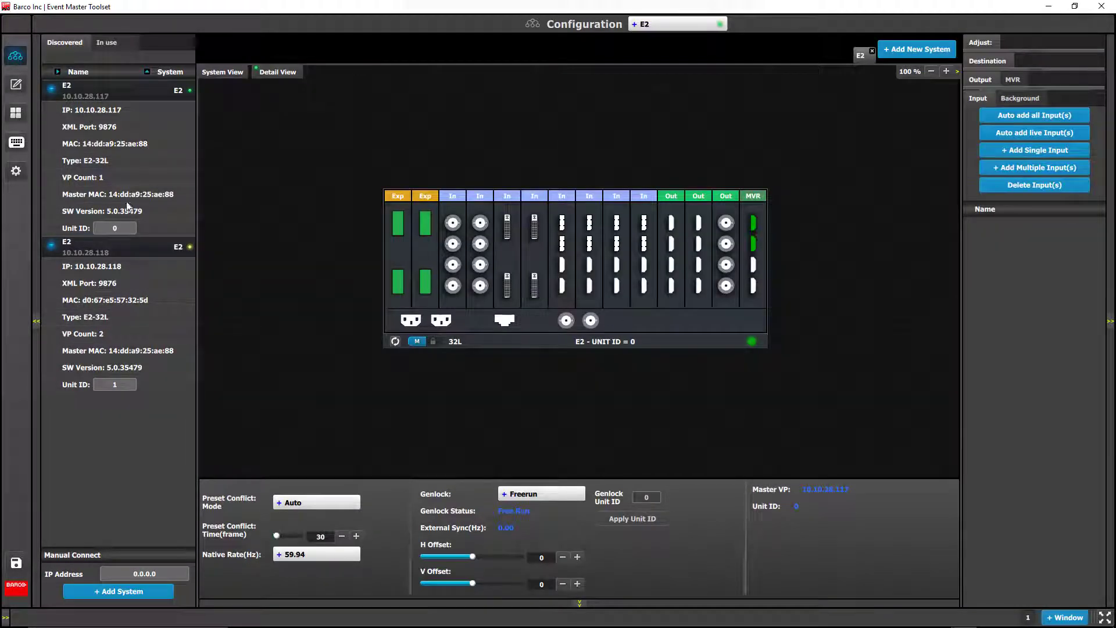
{"action": "left_click_drag", "start_coordinate": [89, 247], "coordinate": [659, 419]}
{"action": "left_click", "coordinate": [780, 350]}
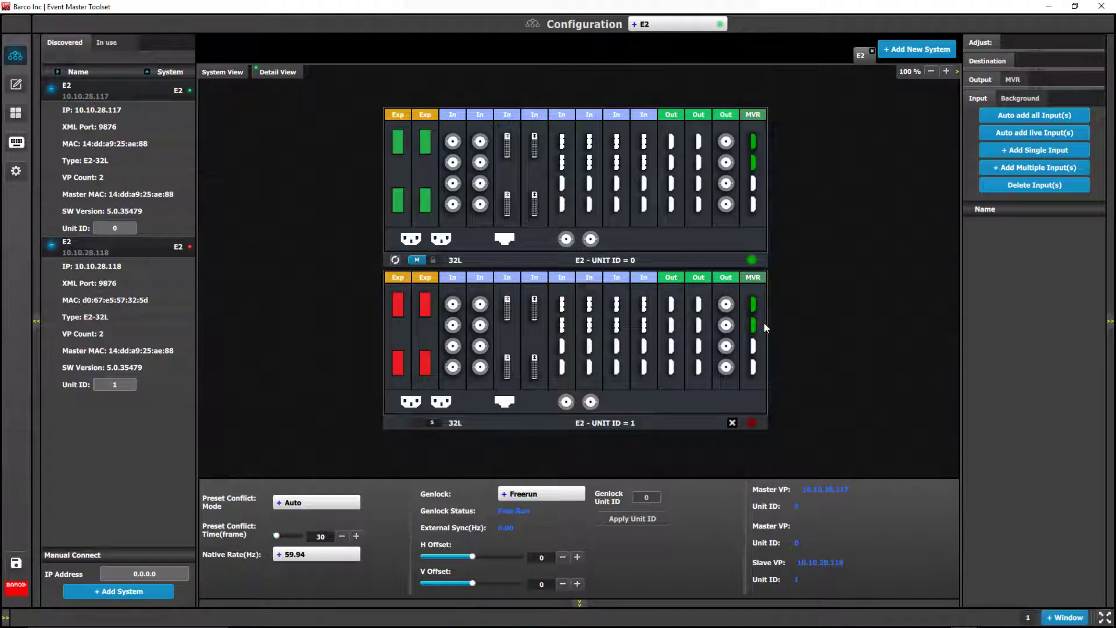
Add a screen destination using the first connector of the third output card on unit 1
{"action": "left_click", "coordinate": [725, 304]}
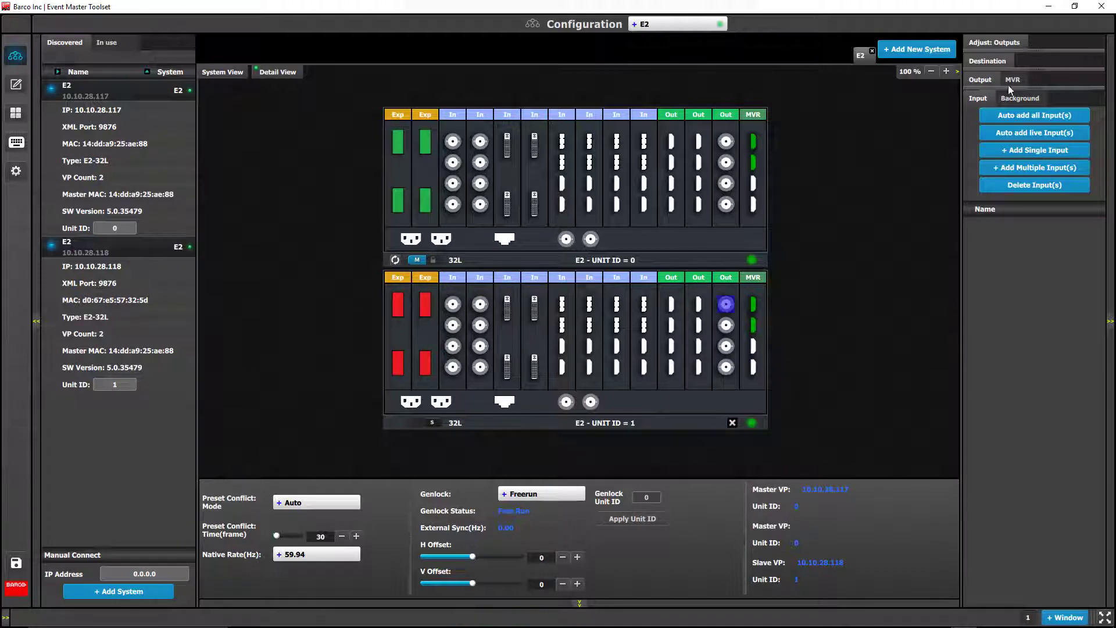
{"action": "left_click", "coordinate": [1003, 61]}
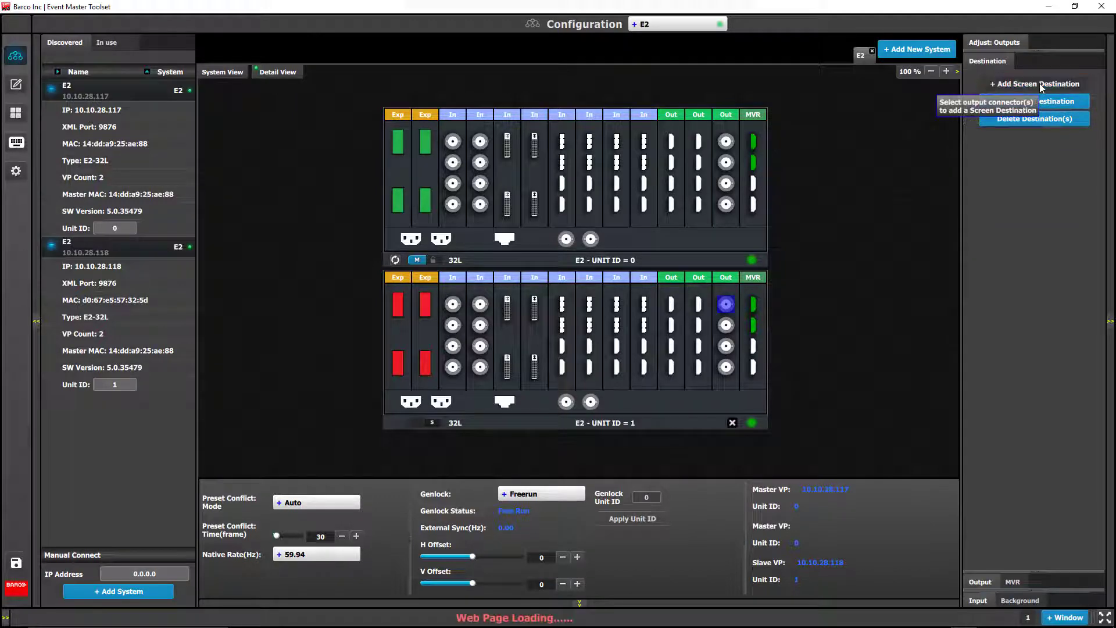
{"action": "left_click", "coordinate": [1039, 85]}
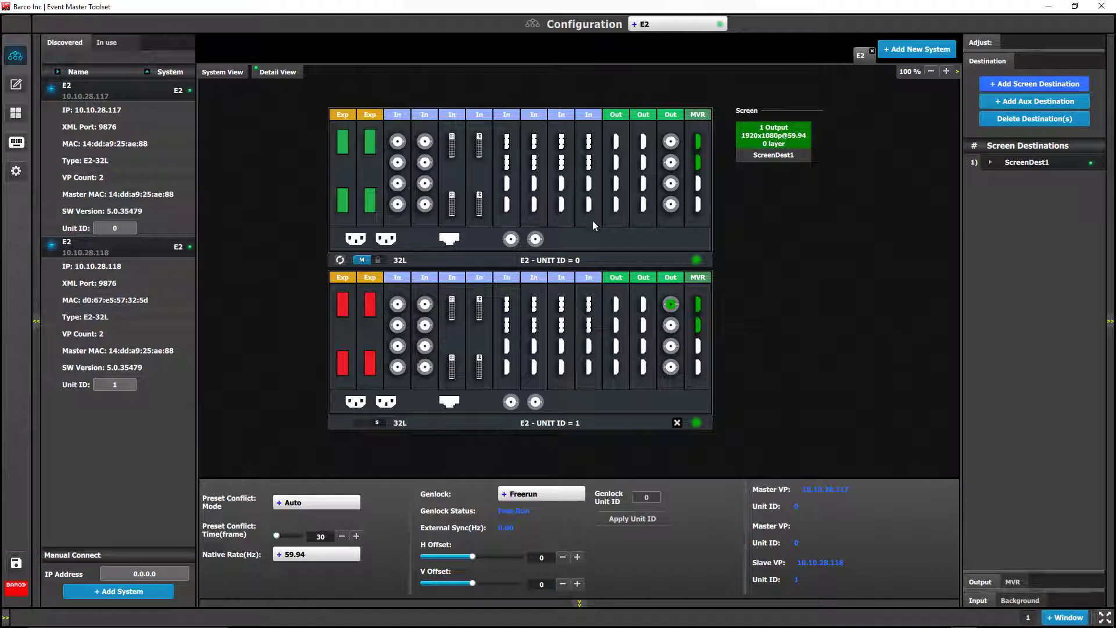
Delete the screen destination ScreenDest1 and the remaining output Output1
{"action": "left_click", "coordinate": [1021, 164]}
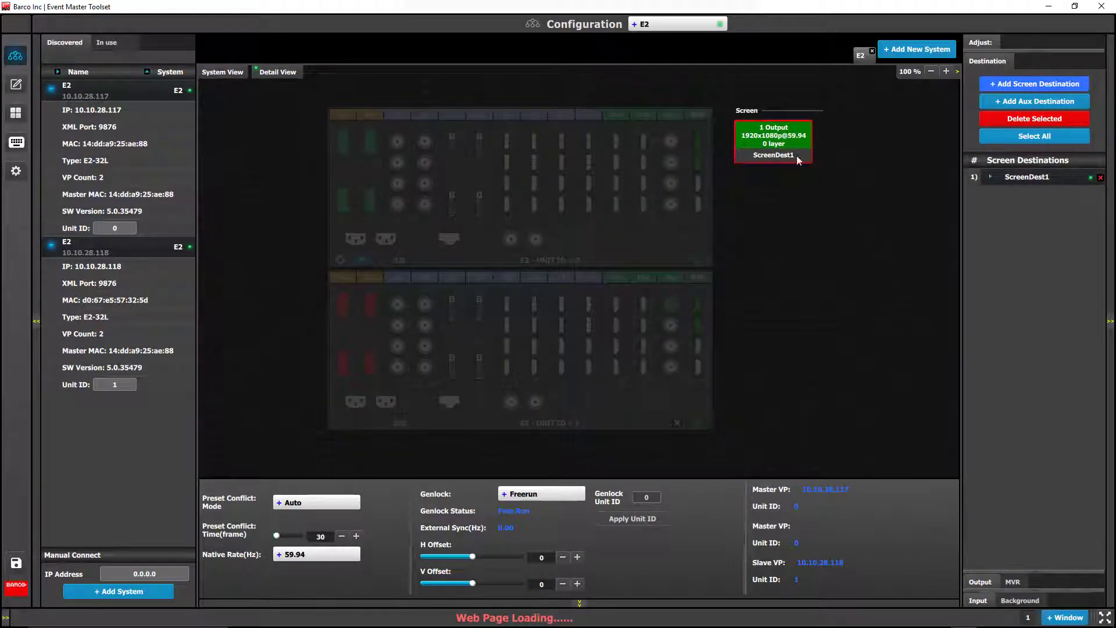
{"action": "left_click", "coordinate": [1034, 119]}
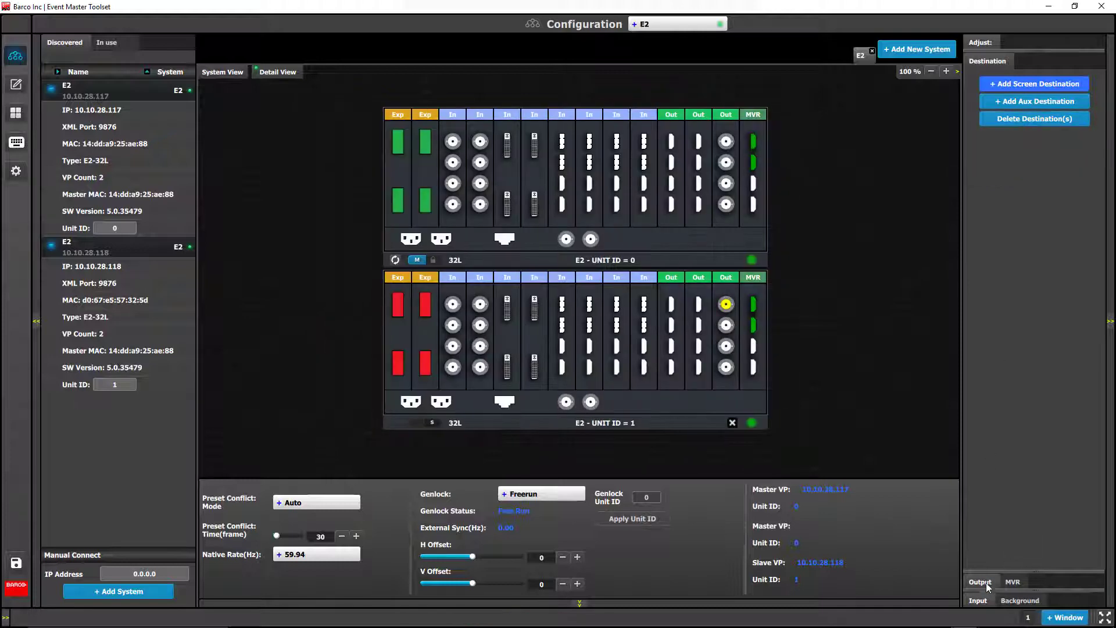
{"action": "left_click", "coordinate": [980, 582]}
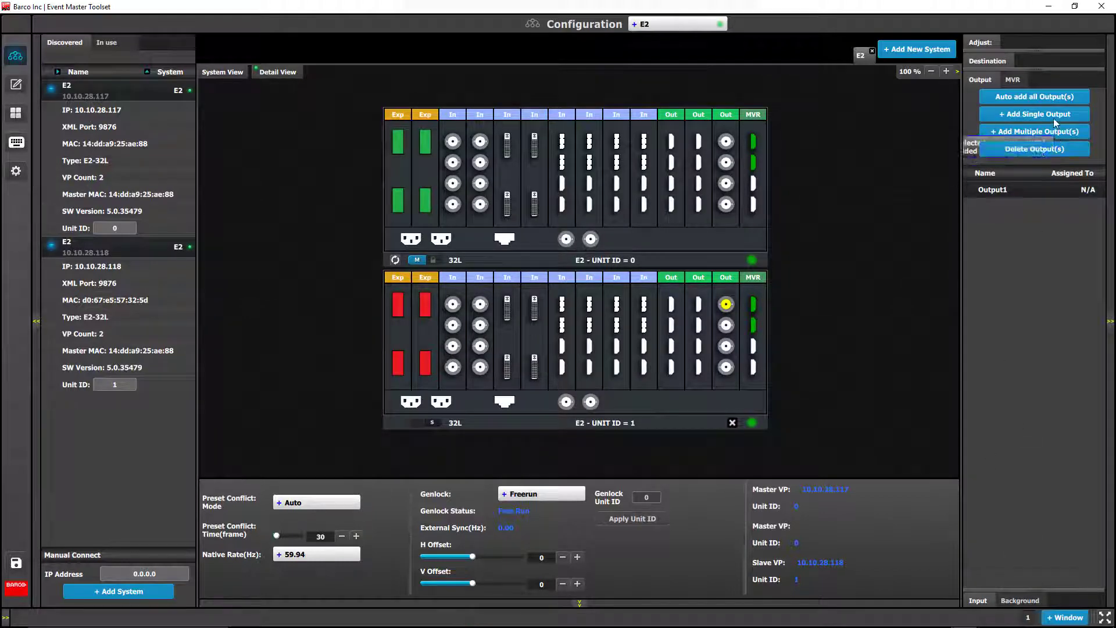
{"action": "left_click", "coordinate": [1041, 149]}
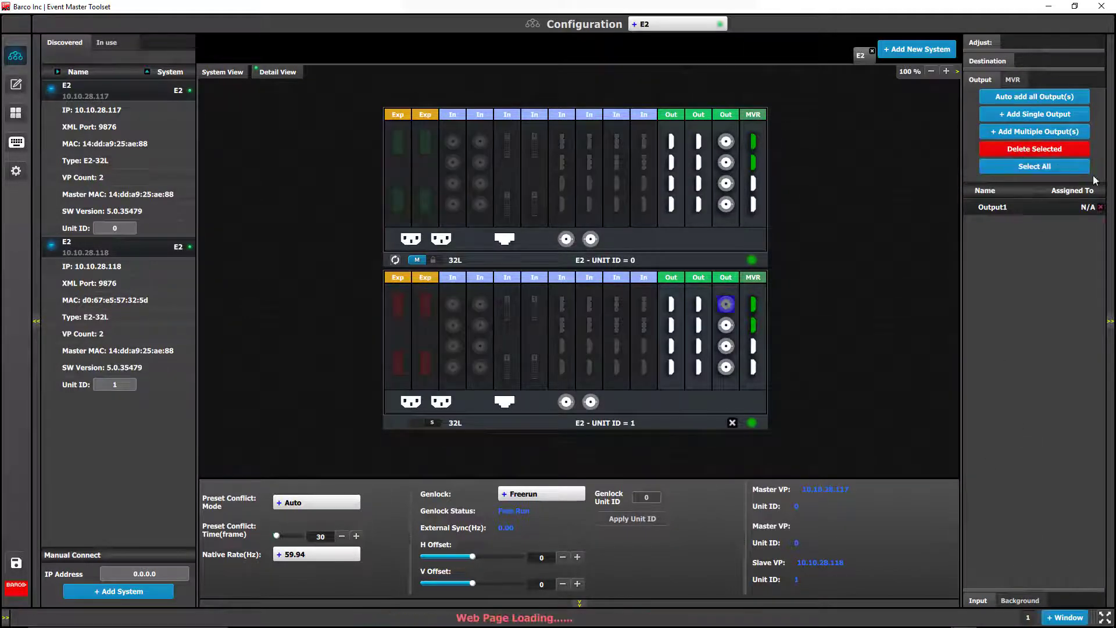
{"action": "left_click", "coordinate": [1059, 149]}
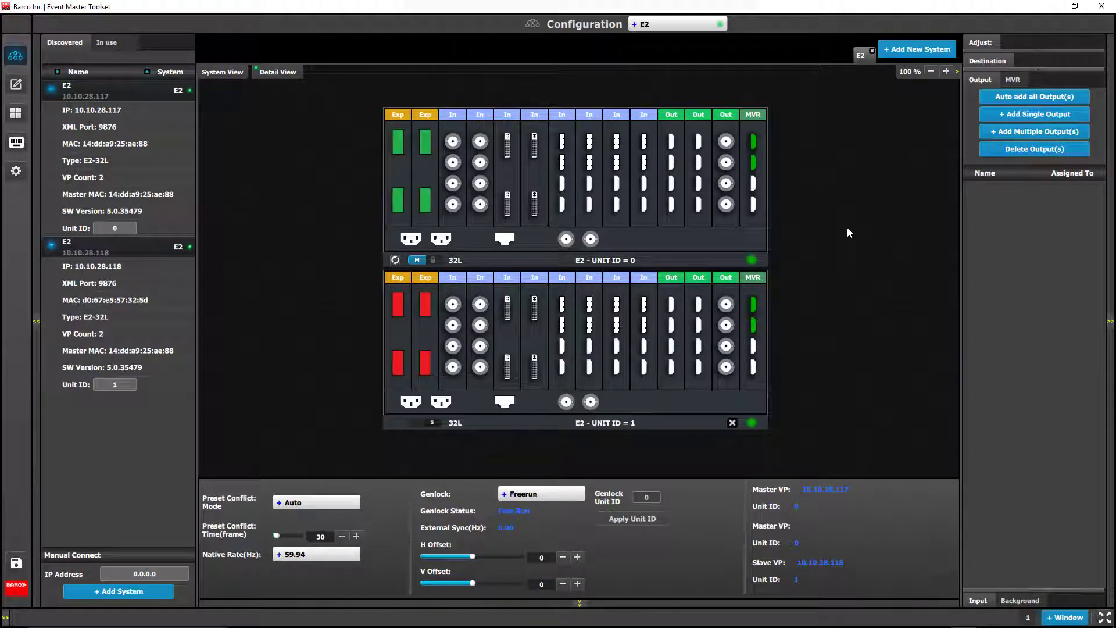
Remove unit 1 from the system, set the Unit ID of 10.10.28.118 to 0, and check its remote simulator window
{"action": "left_click", "coordinate": [732, 423]}
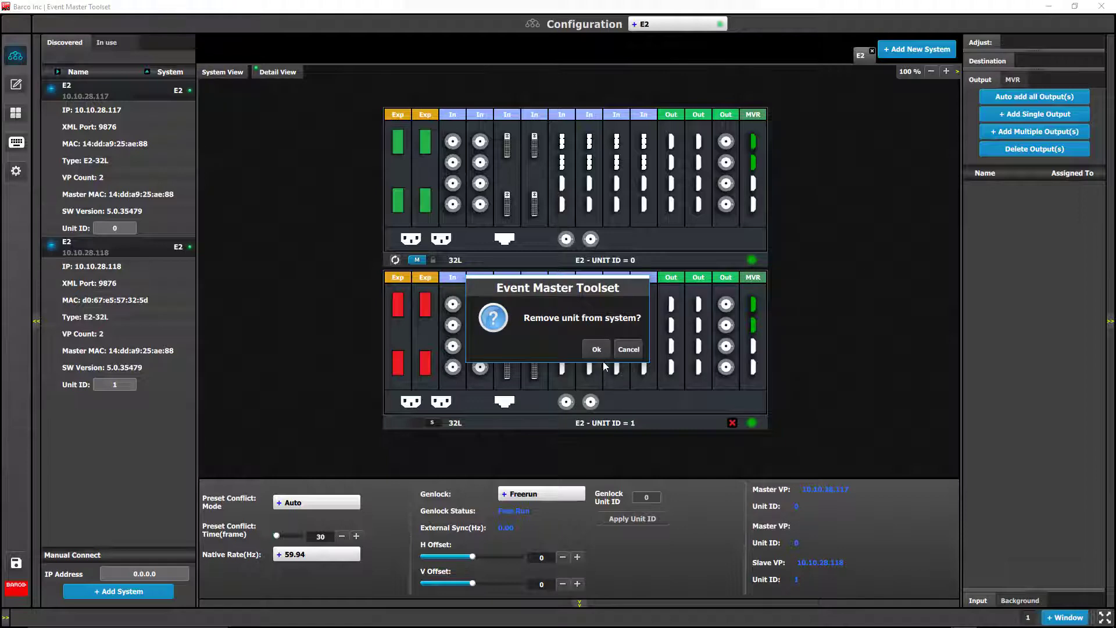
{"action": "left_click", "coordinate": [597, 349]}
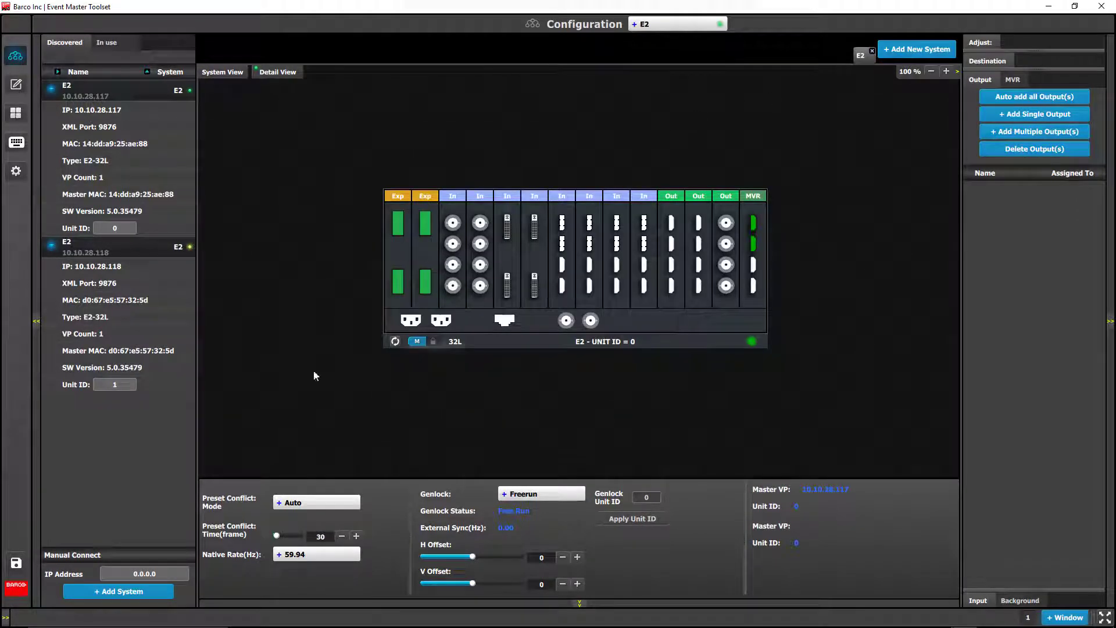
{"action": "left_click", "coordinate": [115, 384]}
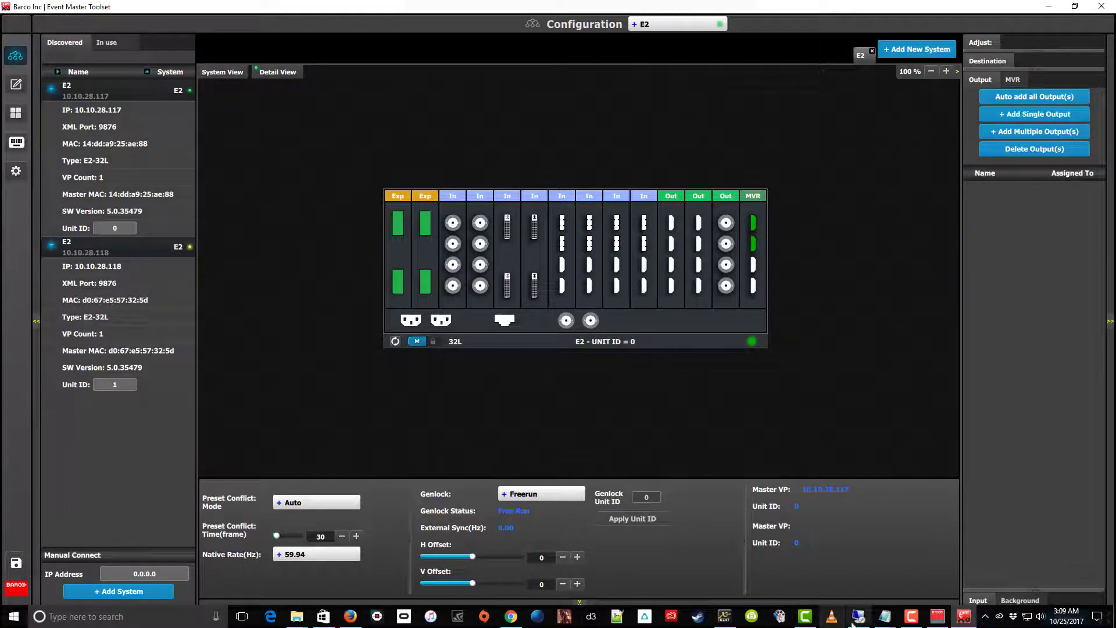
{"action": "left_click", "coordinate": [858, 617]}
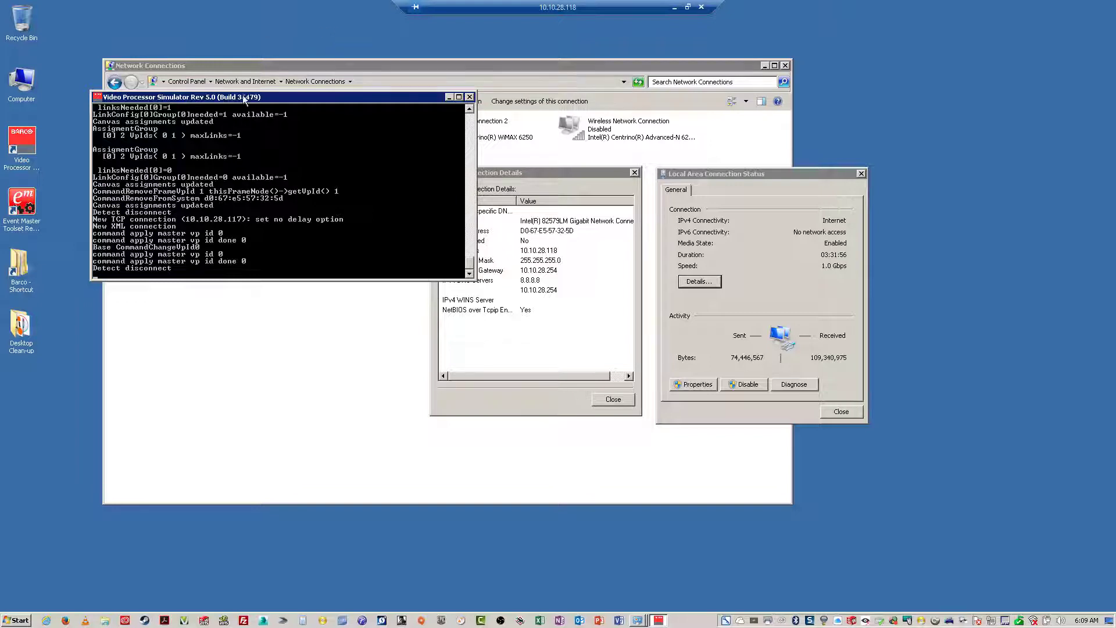
{"action": "left_click_drag", "start_coordinate": [291, 94], "coordinate": [291, 109]}
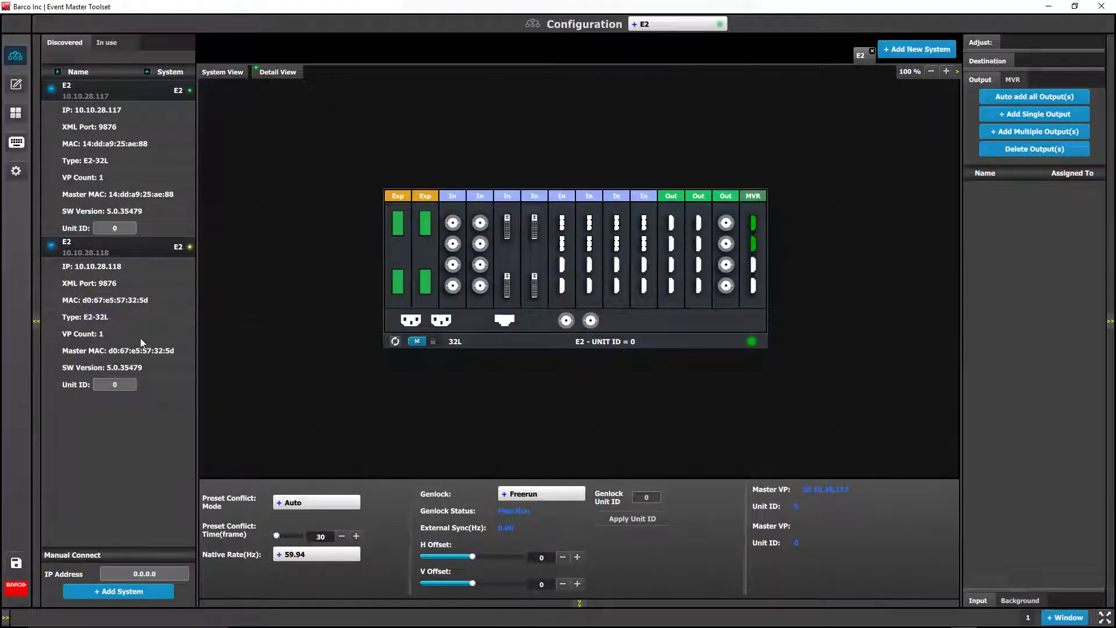
Add 10.10.28.118 as a separate system, switch to the 10.10.28.117 system, and disconnect both E2 systems
{"action": "left_click_drag", "start_coordinate": [105, 250], "coordinate": [579, 423]}
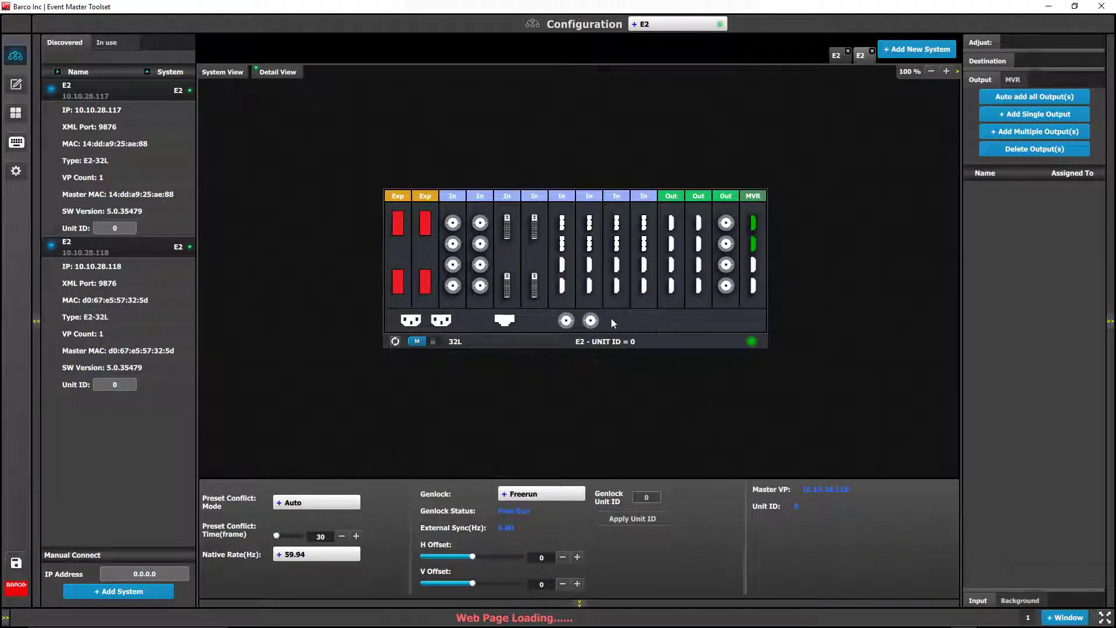
{"action": "left_click", "coordinate": [842, 57]}
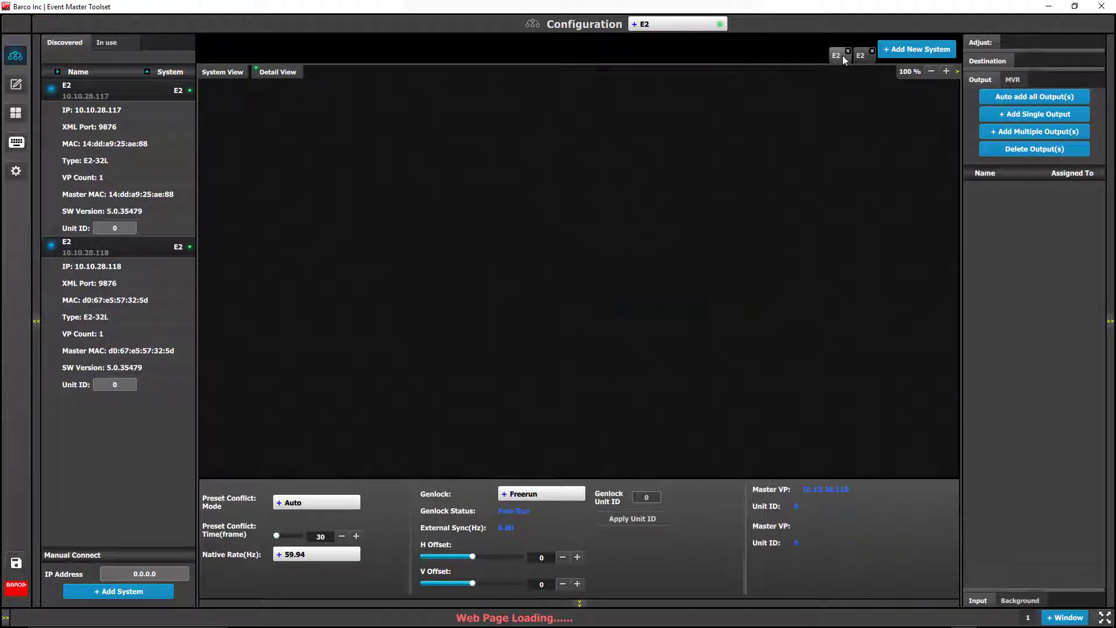
{"action": "left_click", "coordinate": [872, 51]}
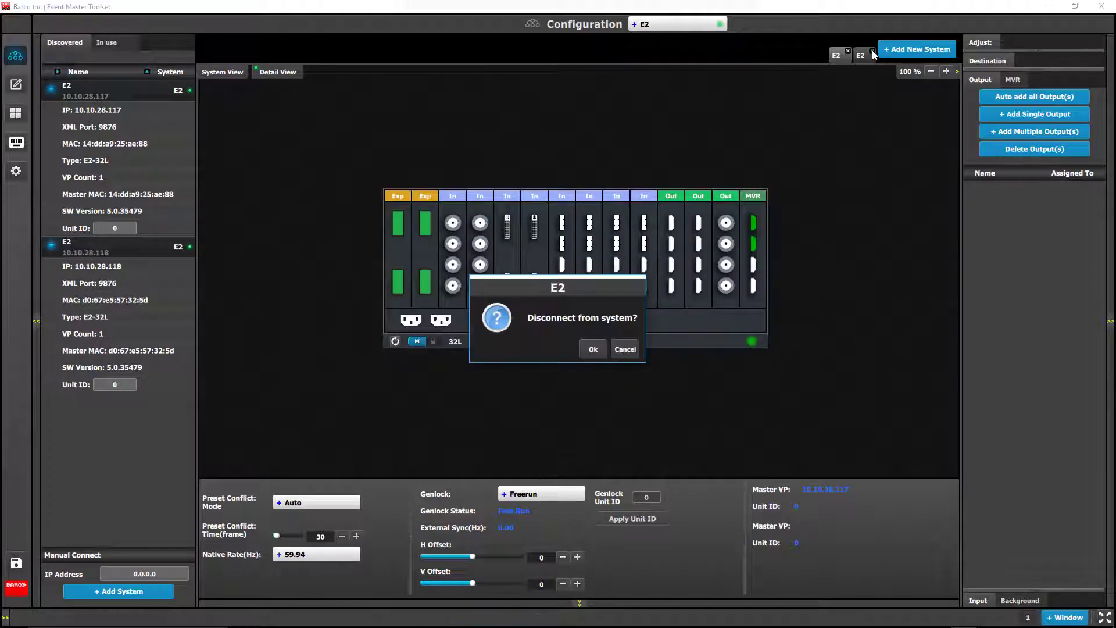
{"action": "left_click", "coordinate": [594, 349]}
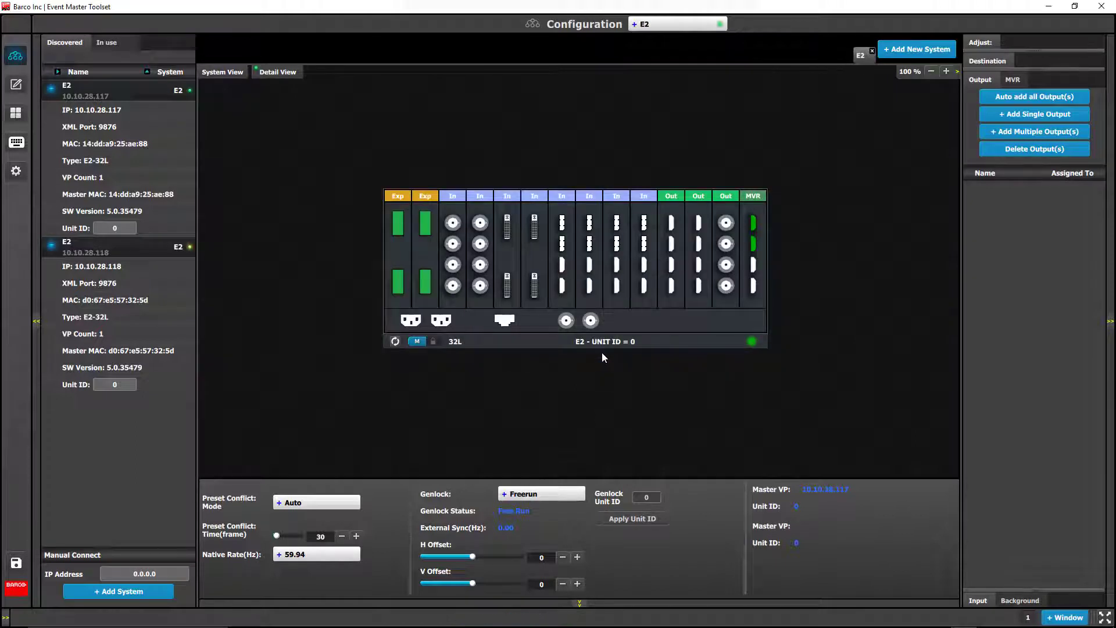
{"action": "left_click", "coordinate": [872, 51]}
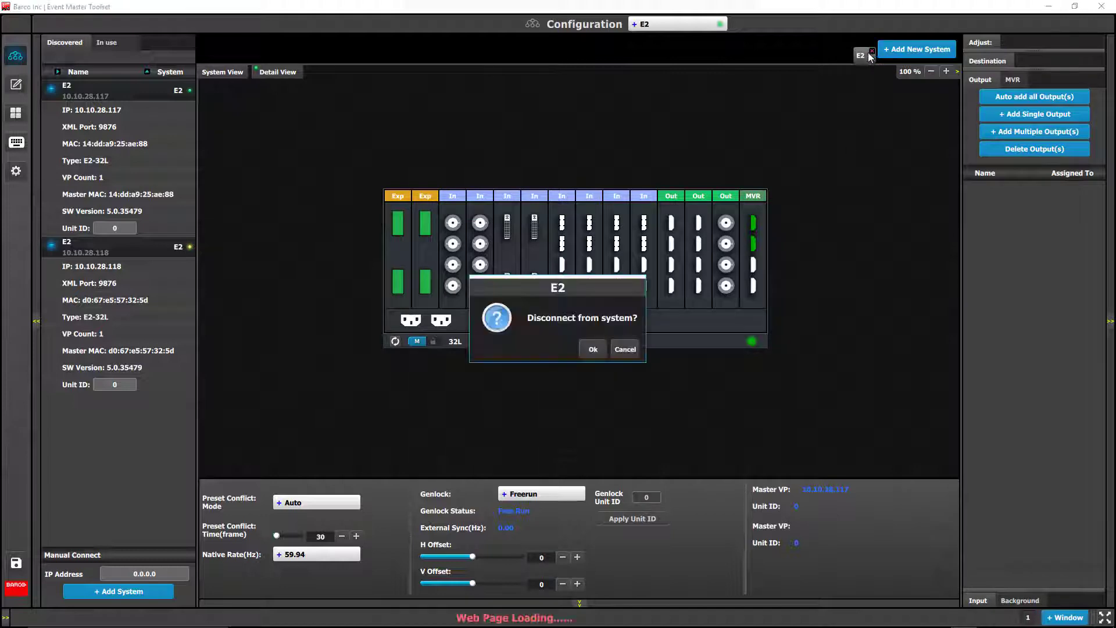
{"action": "left_click", "coordinate": [593, 350]}
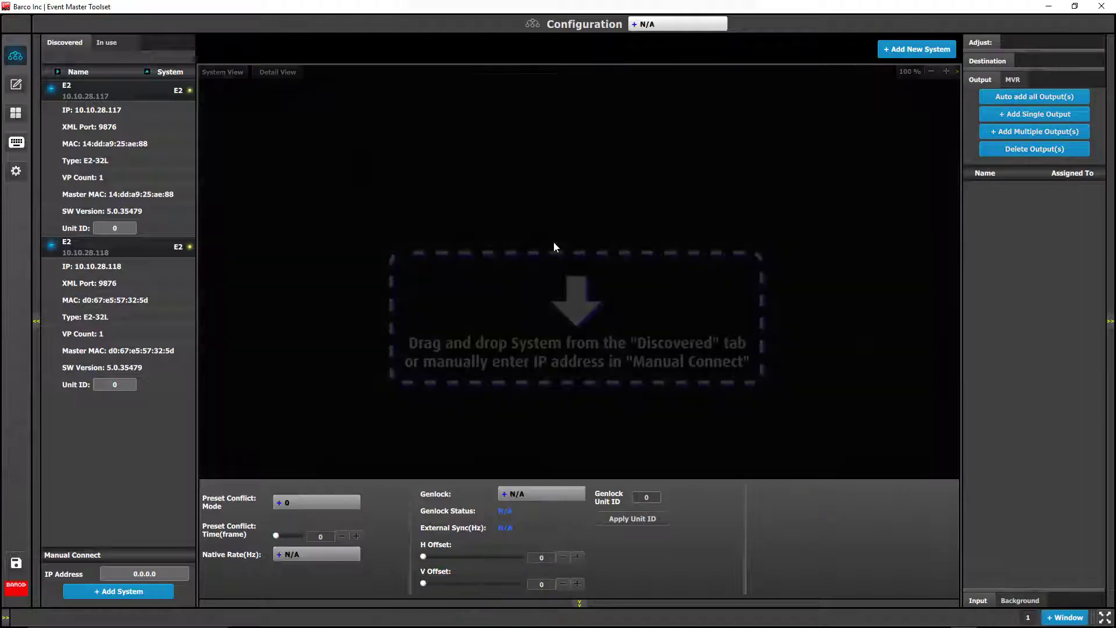
Reconnect the 10.10.28.117 E2 and try to add 10.10.28.118 to it as a slave
{"action": "left_click_drag", "start_coordinate": [113, 93], "coordinate": [640, 281]}
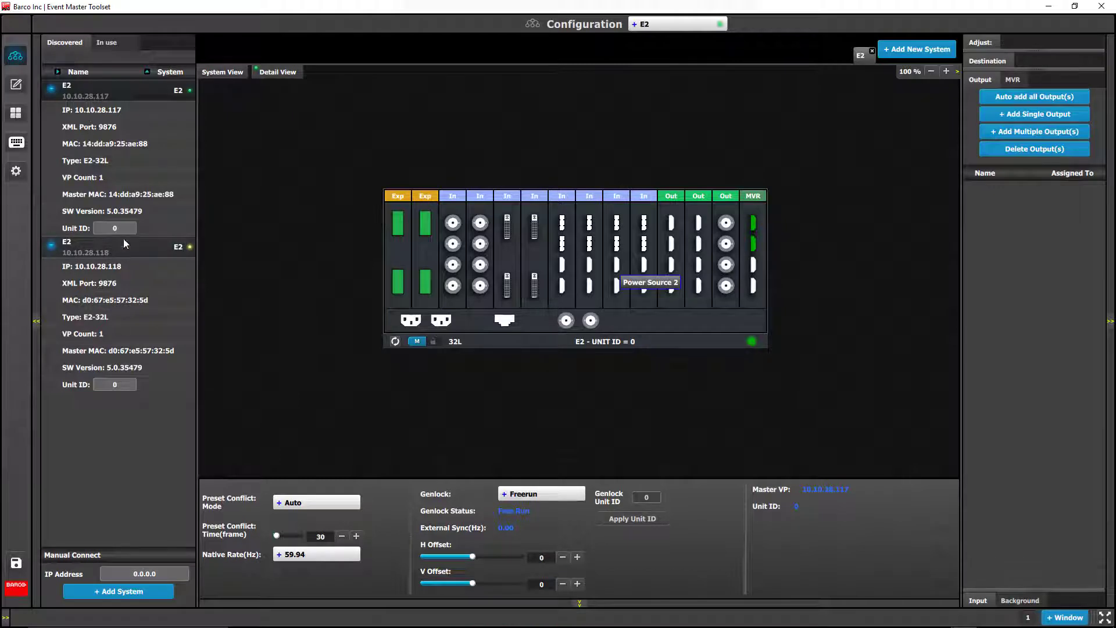
{"action": "left_click_drag", "start_coordinate": [274, 287], "coordinate": [657, 416]}
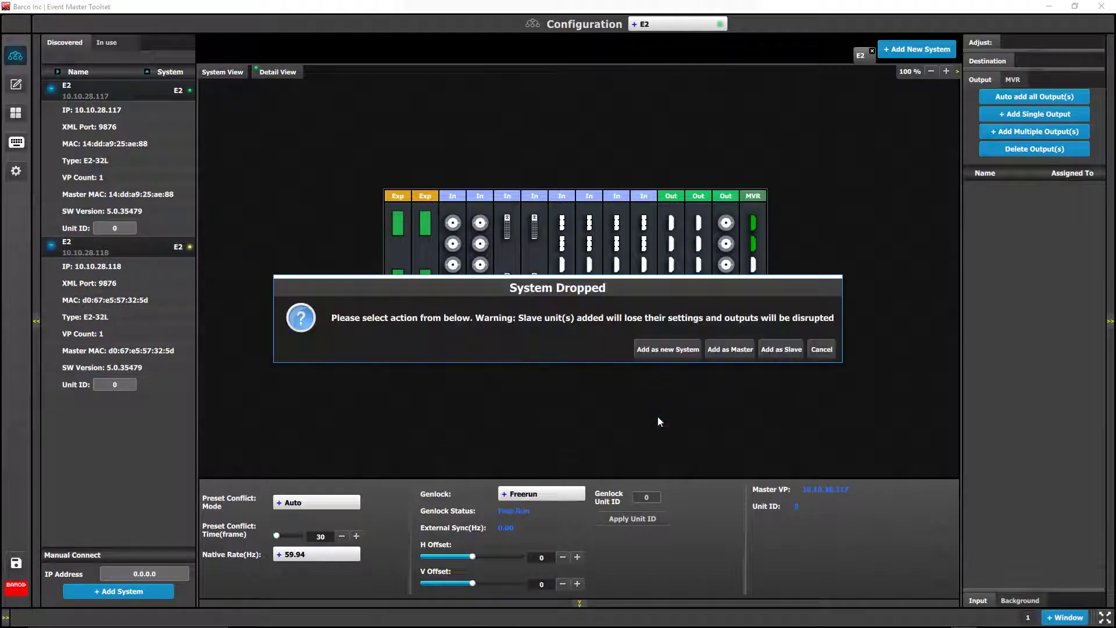
{"action": "left_click", "coordinate": [778, 351]}
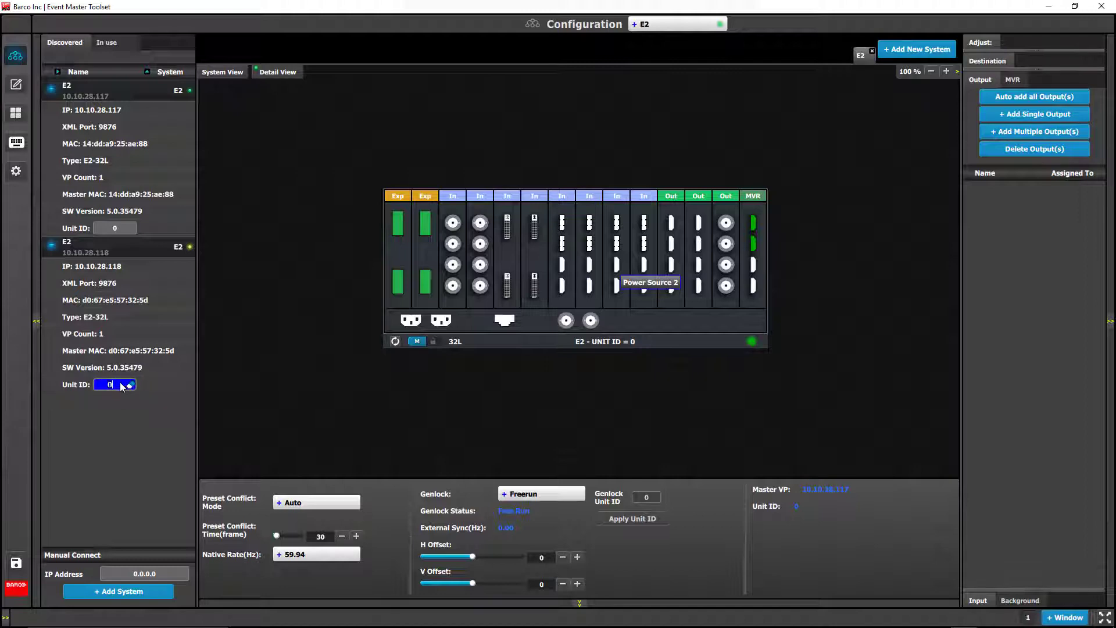
Set the Unit ID of 10.10.28.118 to 1 and try to add it as a slave again
{"action": "key", "text": "Return"}
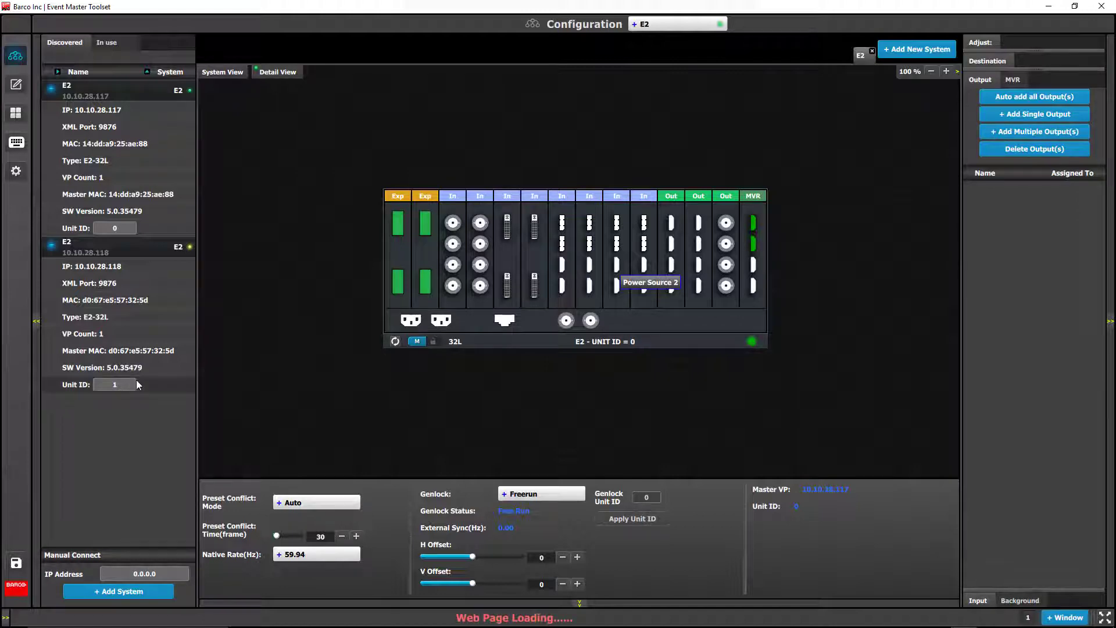
{"action": "left_click_drag", "start_coordinate": [90, 247], "coordinate": [578, 409]}
{"action": "left_click", "coordinate": [789, 350]}
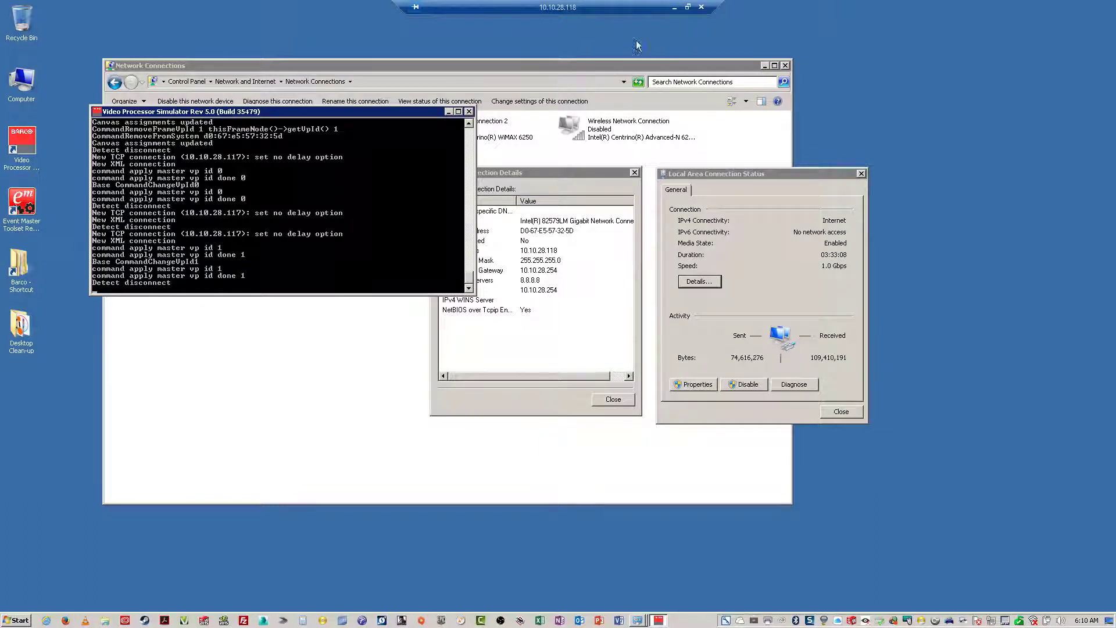
Disconnect and reconnect the 10.10.28.117 system, add 10.10.28.118 as its slave, and select the slave frame
{"action": "left_click", "coordinate": [674, 8]}
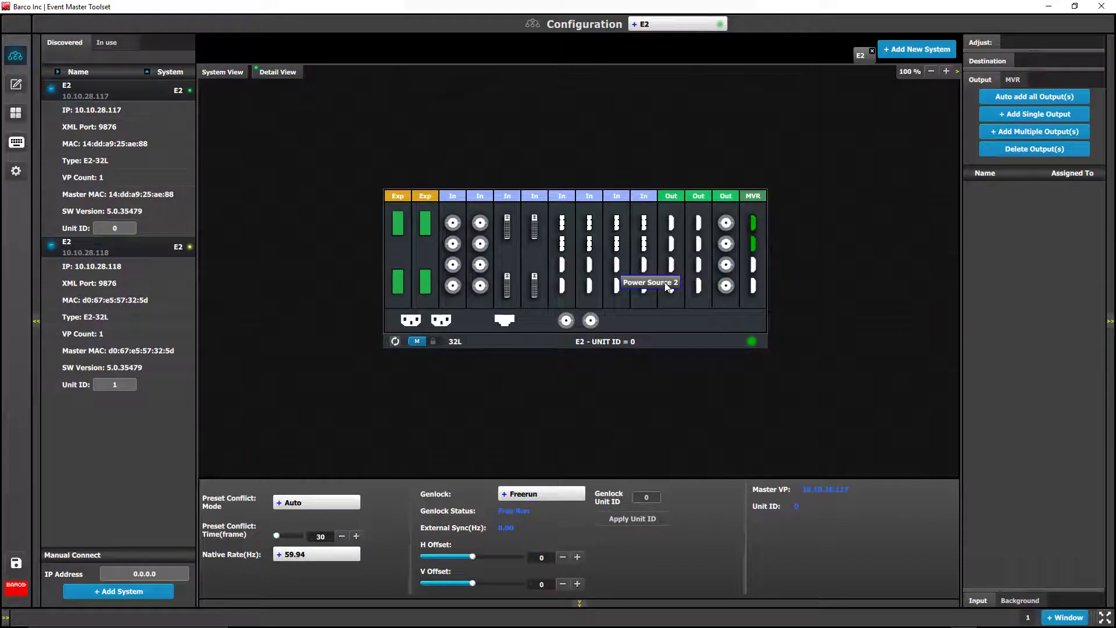
{"action": "left_click", "coordinate": [872, 52]}
{"action": "left_click", "coordinate": [593, 349]}
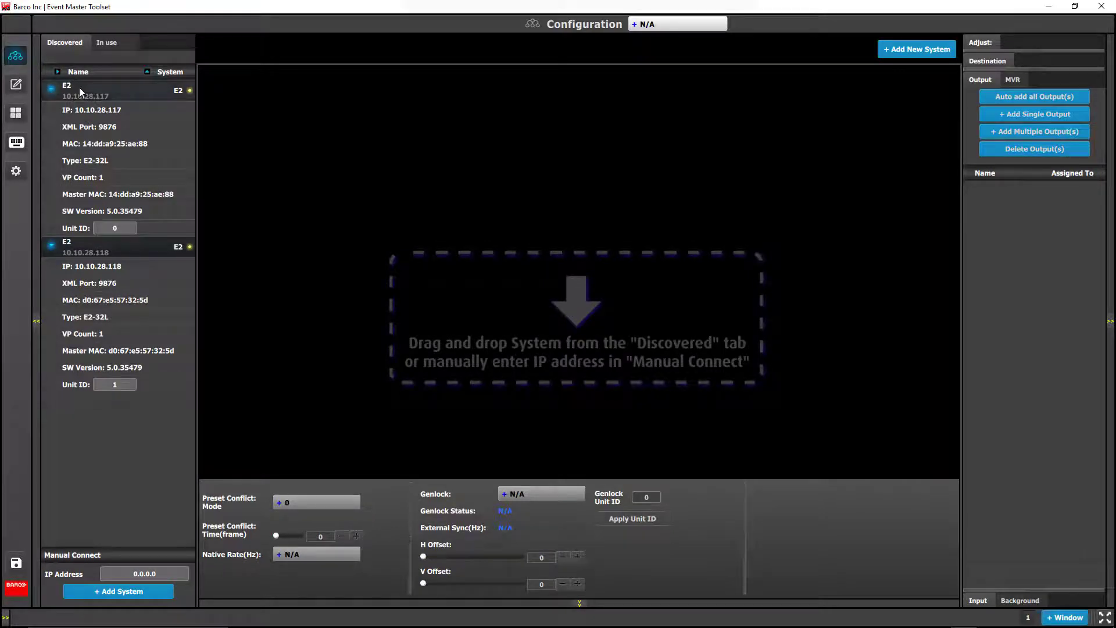
{"action": "left_click_drag", "start_coordinate": [93, 84], "coordinate": [576, 239]}
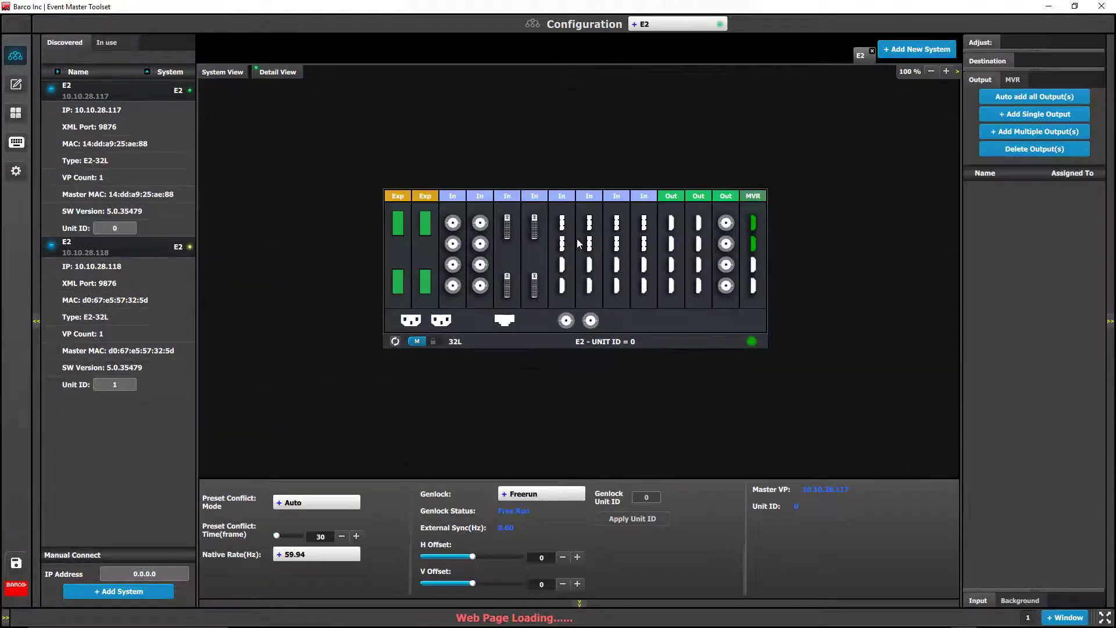
{"action": "left_click_drag", "start_coordinate": [100, 251], "coordinate": [580, 413]}
{"action": "left_click", "coordinate": [772, 349]}
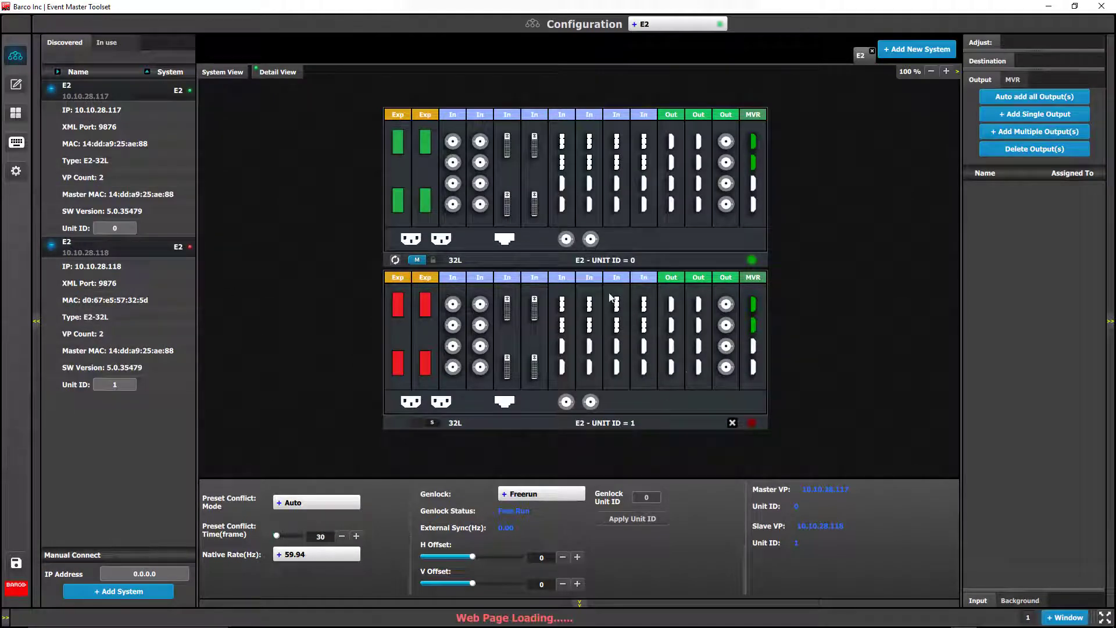
{"action": "left_click", "coordinate": [431, 423]}
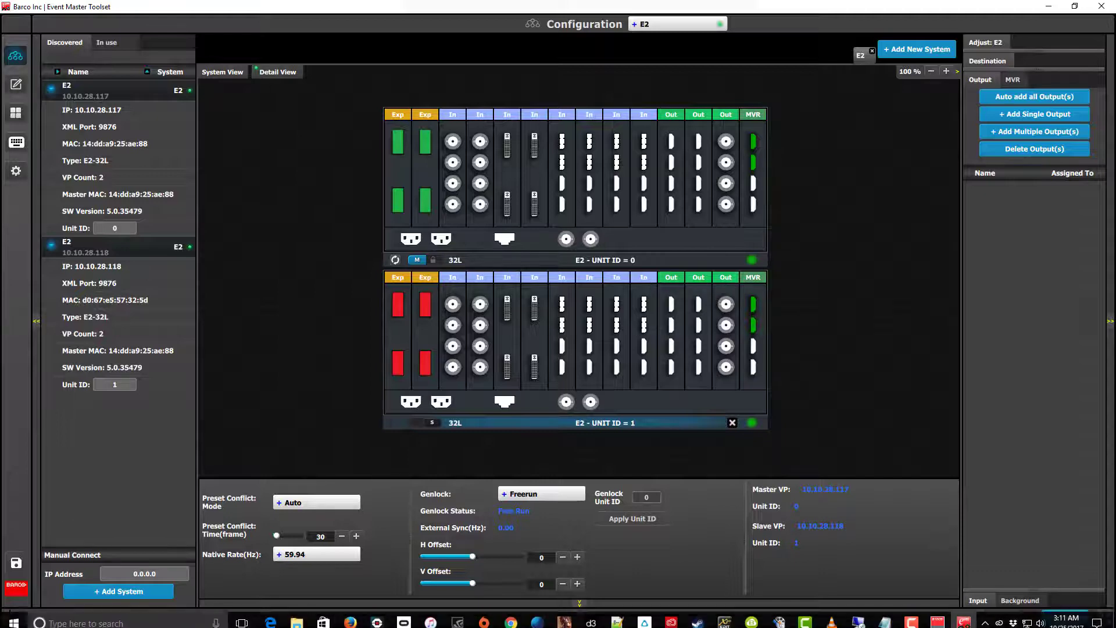
Switch to the Sim XML Generator page in Firefox, view its About information, and minimize the browser
{"action": "left_click", "coordinate": [356, 618]}
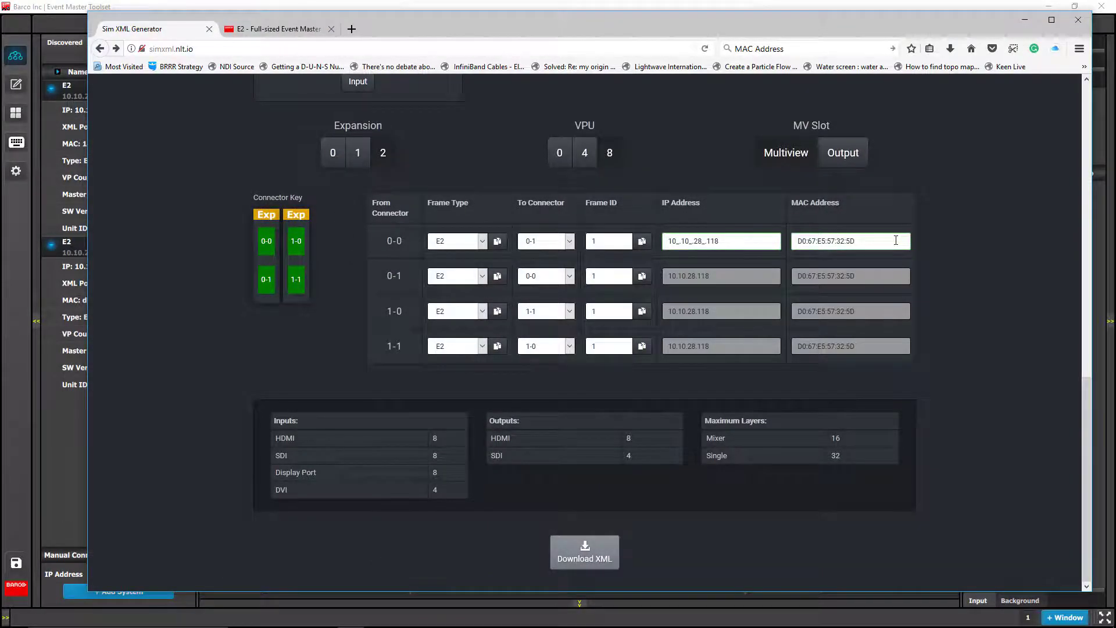
{"action": "scroll", "coordinate": [896, 241], "scroll_direction": "up", "scroll_amount": 6}
{"action": "scroll", "coordinate": [895, 239], "scroll_direction": "up", "scroll_amount": 3}
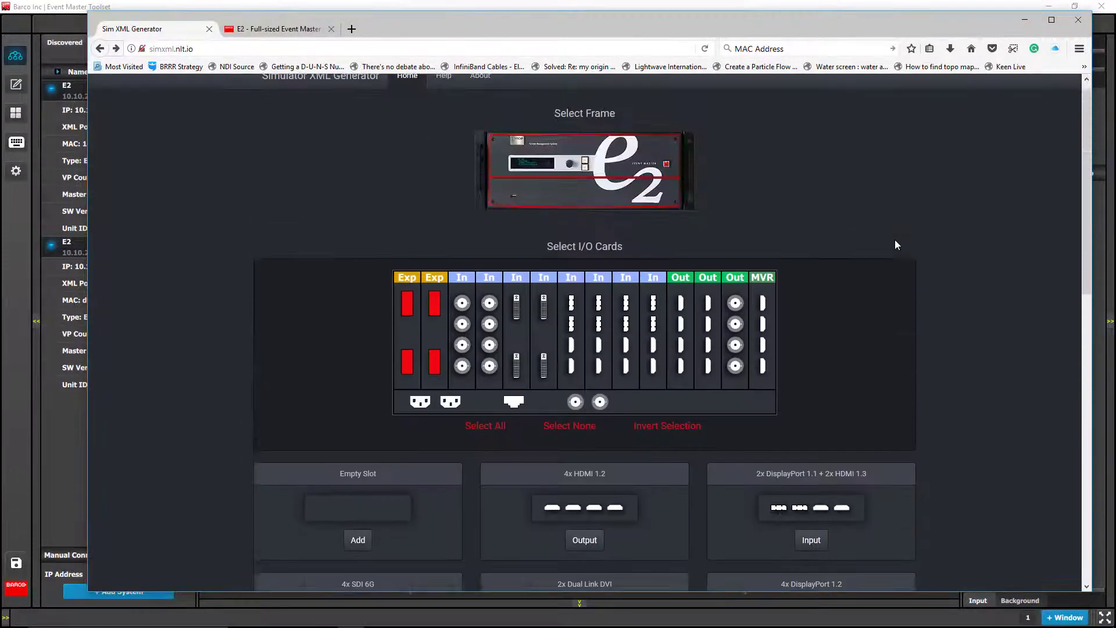
{"action": "left_click", "coordinate": [486, 91]}
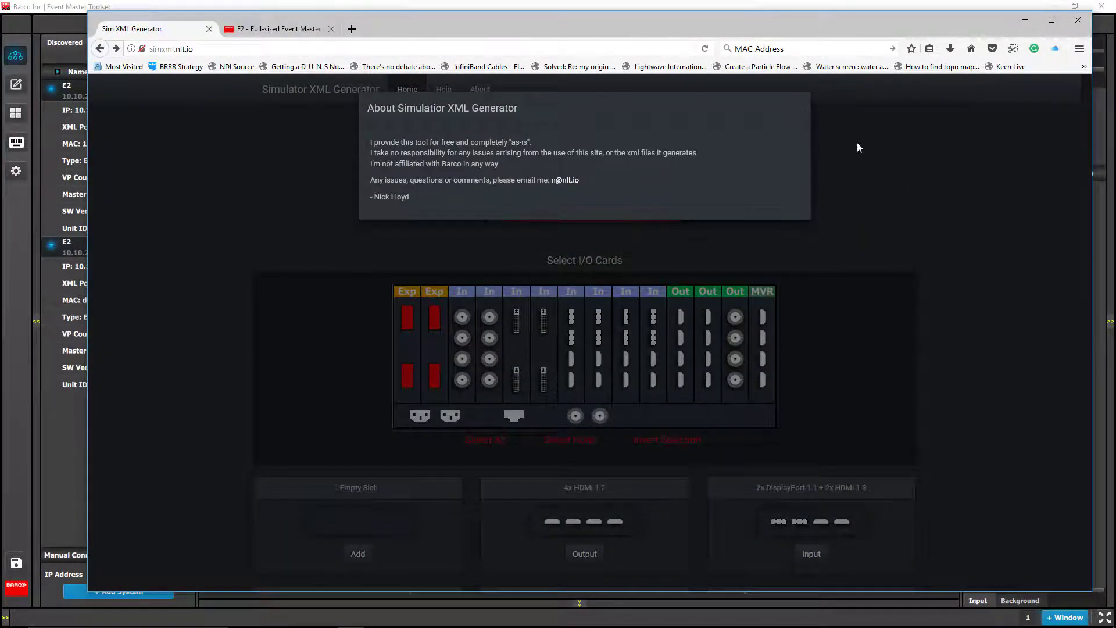
{"action": "left_click", "coordinate": [800, 112]}
{"action": "left_click", "coordinate": [1026, 19]}
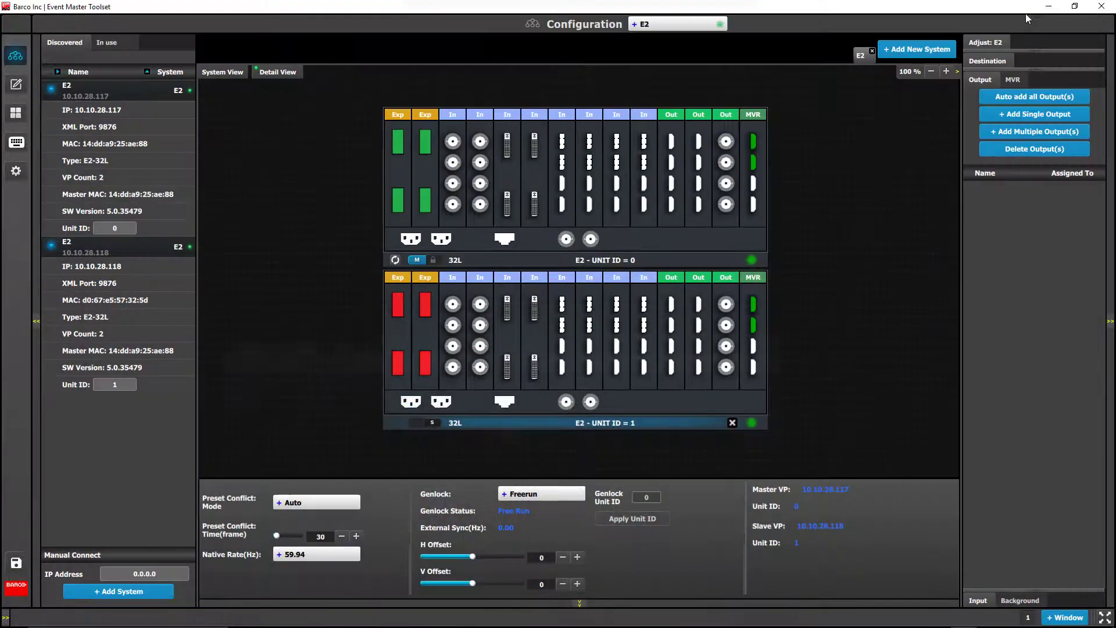
Preview simhw.xml in the Event Master Toolset's wvp_9876\sim folder to review its linkinfo entries, and close the folder window
{"action": "left_click", "coordinate": [1047, 7]}
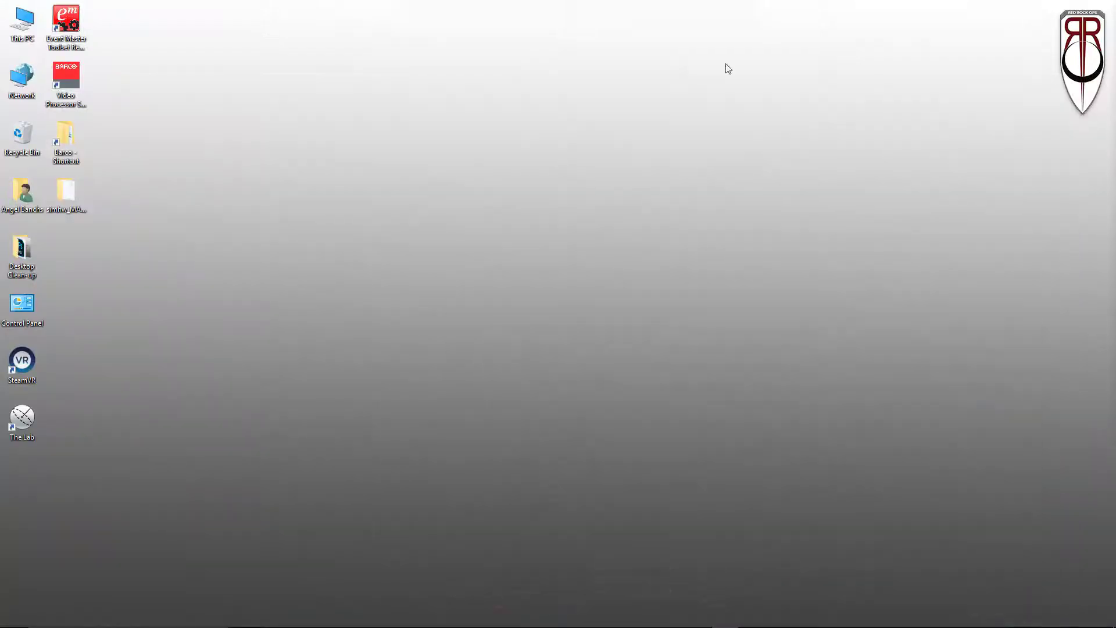
{"action": "double_click", "coordinate": [64, 131]}
{"action": "double_click", "coordinate": [228, 154]}
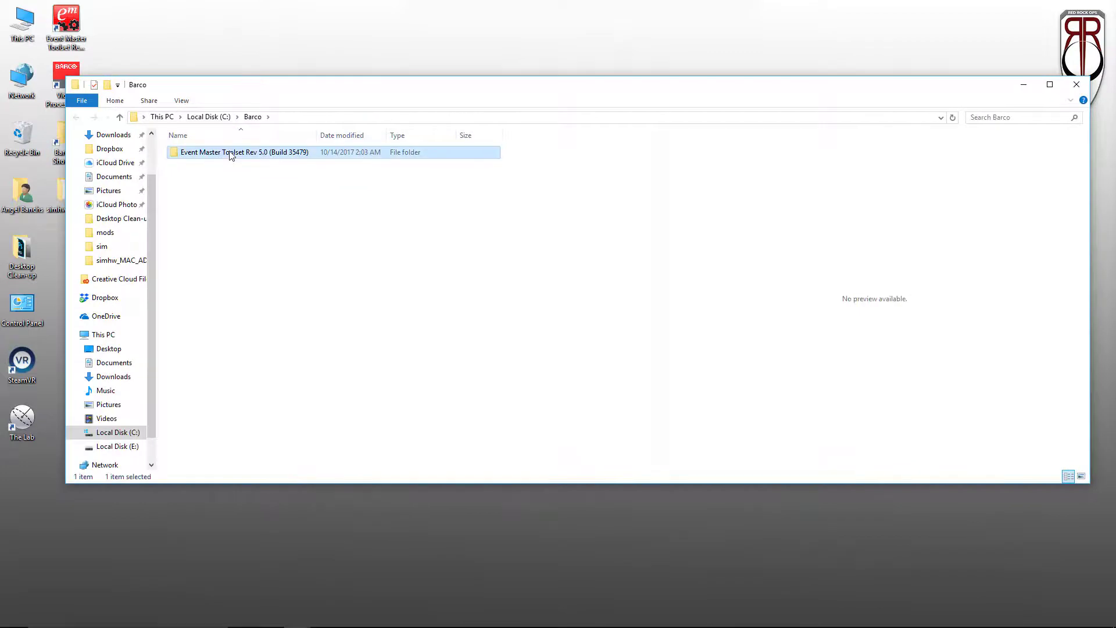
{"action": "double_click", "coordinate": [225, 189]}
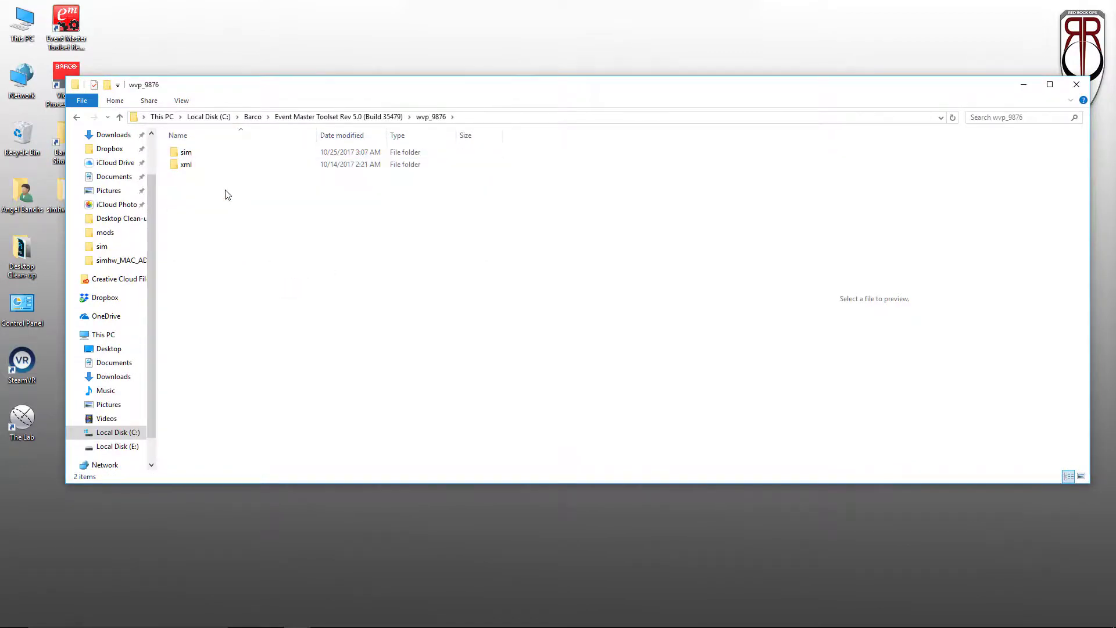
{"action": "double_click", "coordinate": [187, 153]}
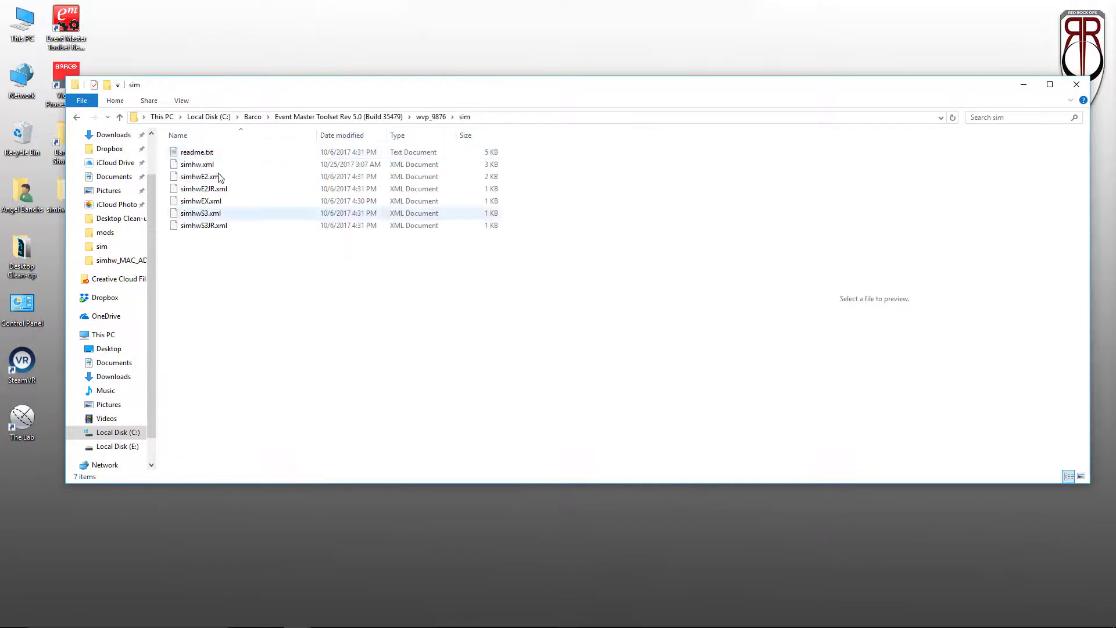
{"action": "left_click", "coordinate": [220, 165]}
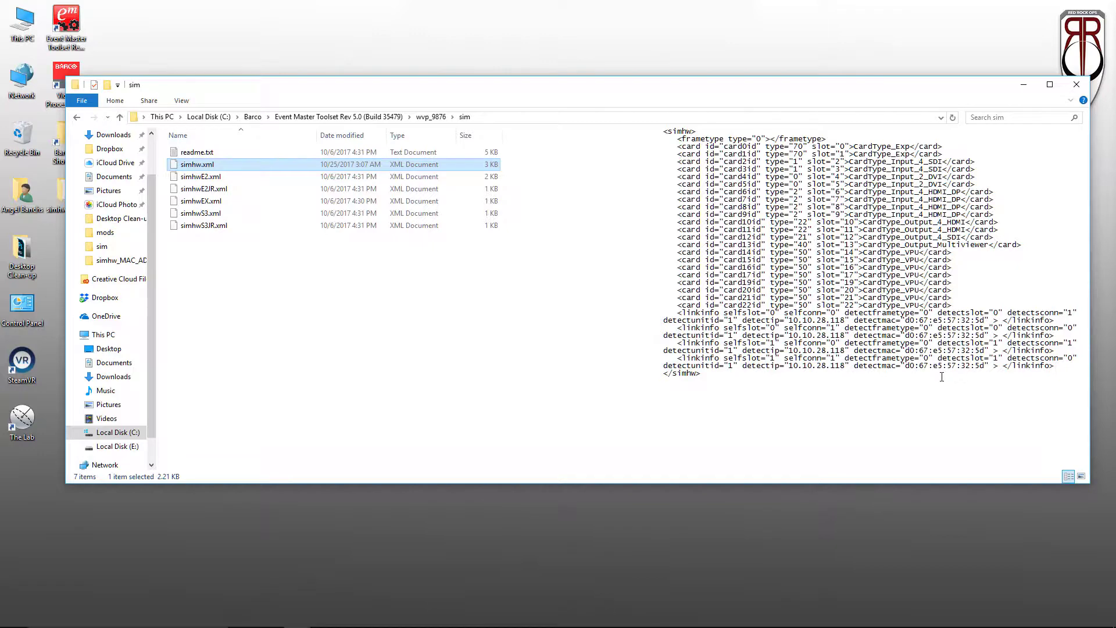
{"action": "left_click", "coordinate": [1075, 84]}
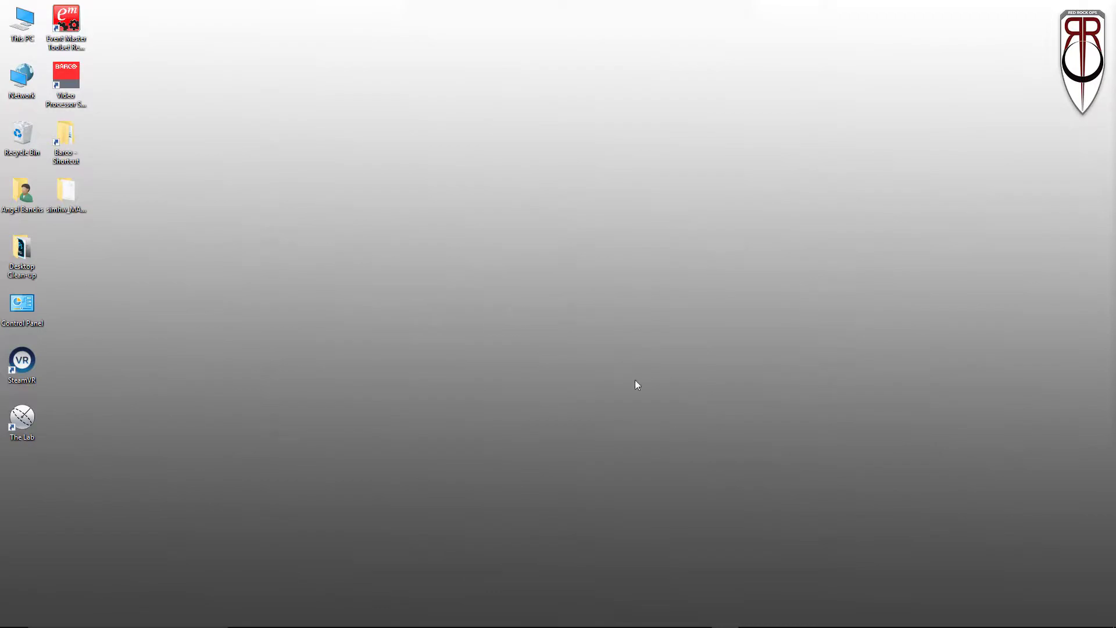